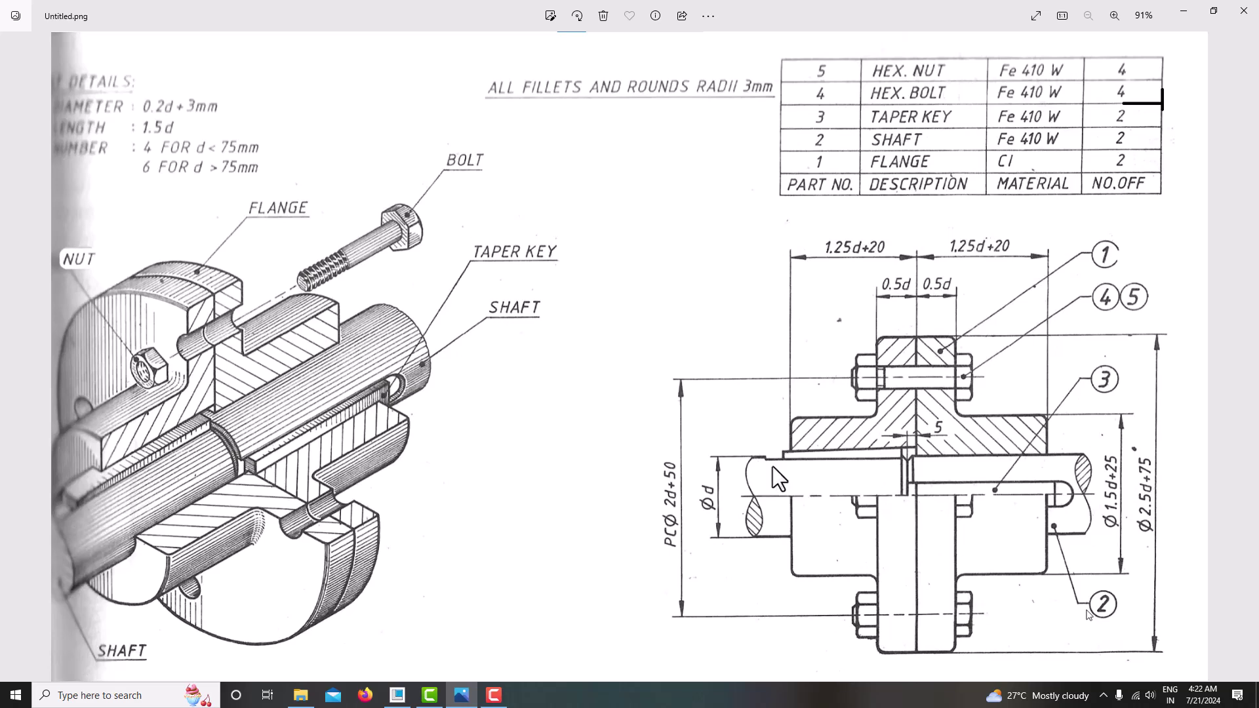
Page through the coupling reference images to the part details drawing Untitled2.png and switch to Creo Parametric
{"action": "key", "text": "Right"}
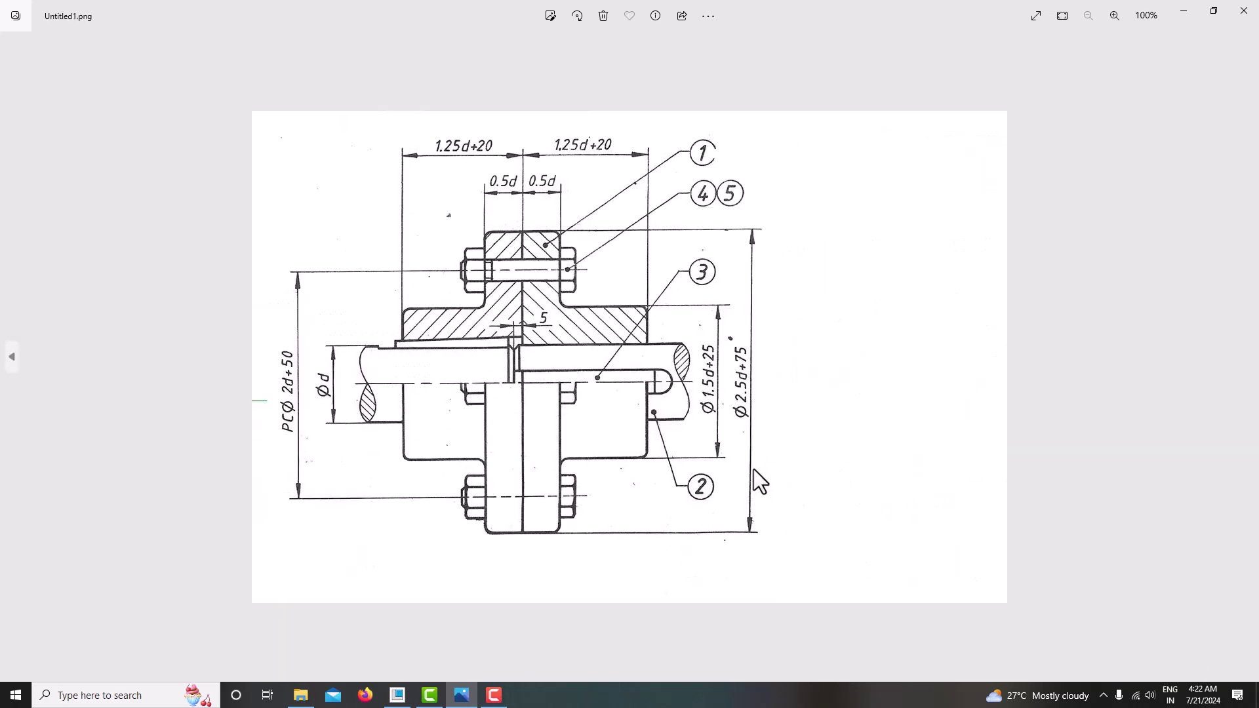
{"action": "key", "text": "Right"}
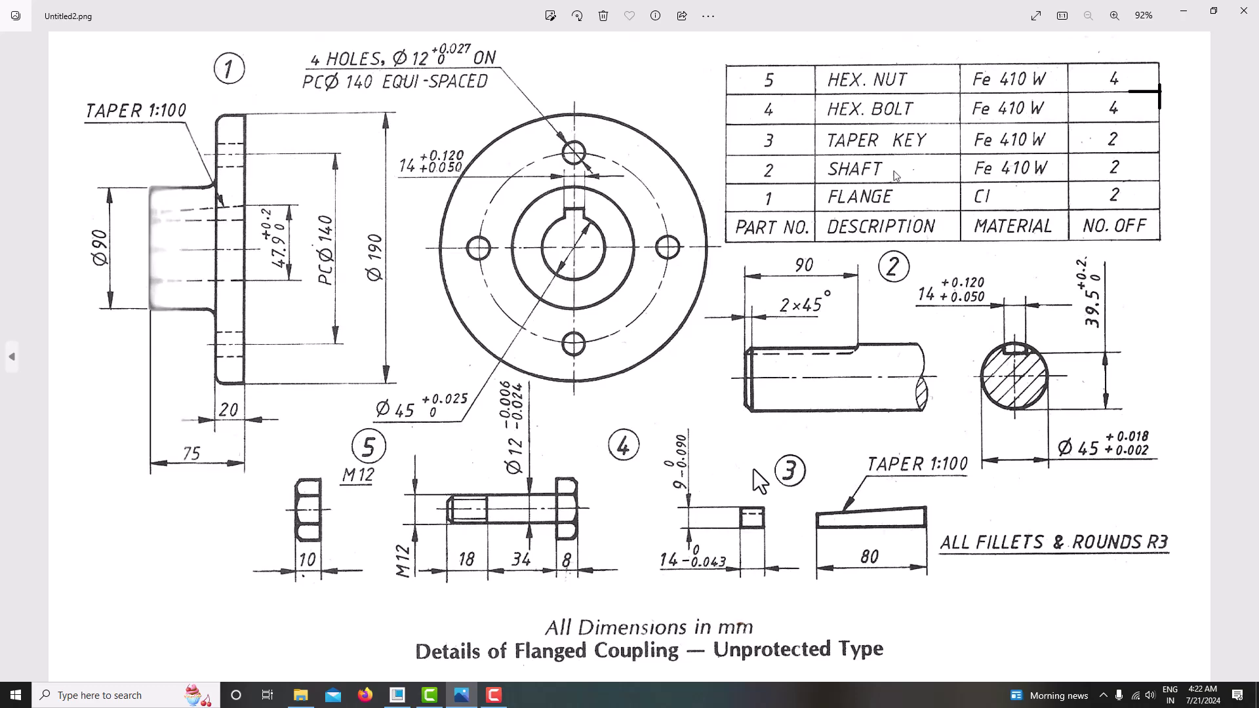
{"action": "left_click", "coordinate": [397, 695]}
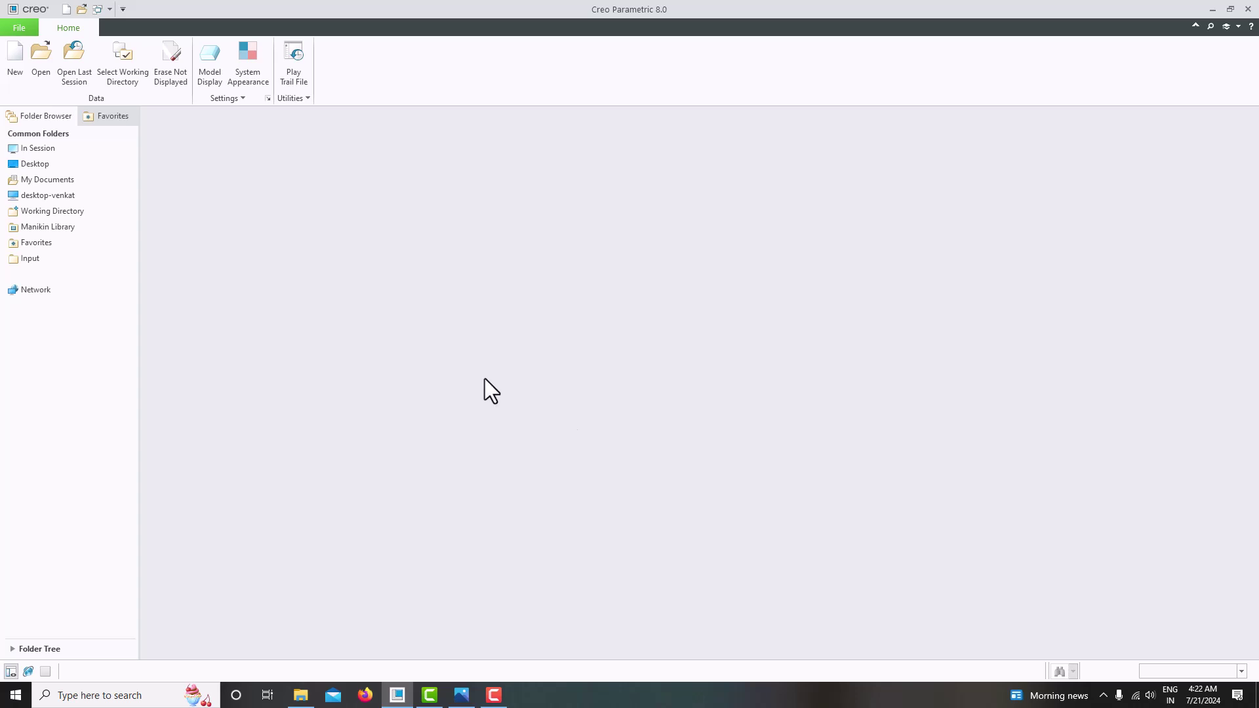
Set the working directory to the Flange_Coupling-A5 folder in E:\tutorial\creo\Assembly
{"action": "left_click", "coordinate": [125, 79]}
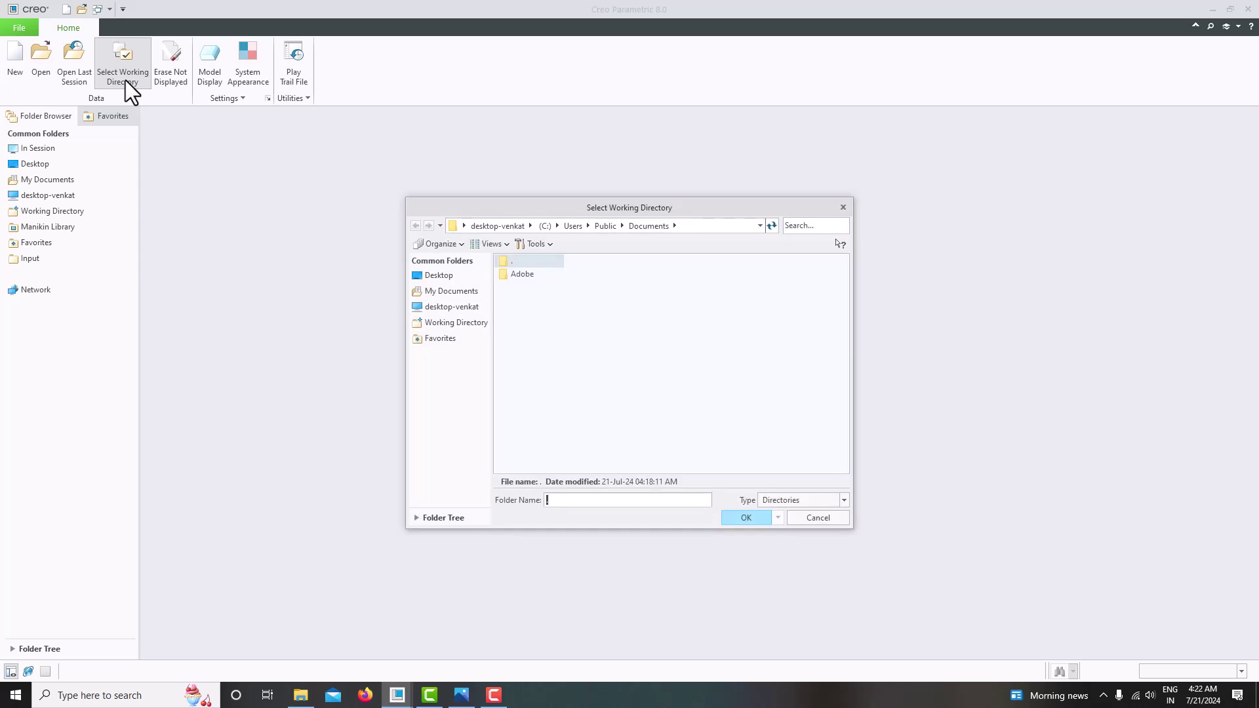
{"action": "left_click", "coordinate": [530, 225]}
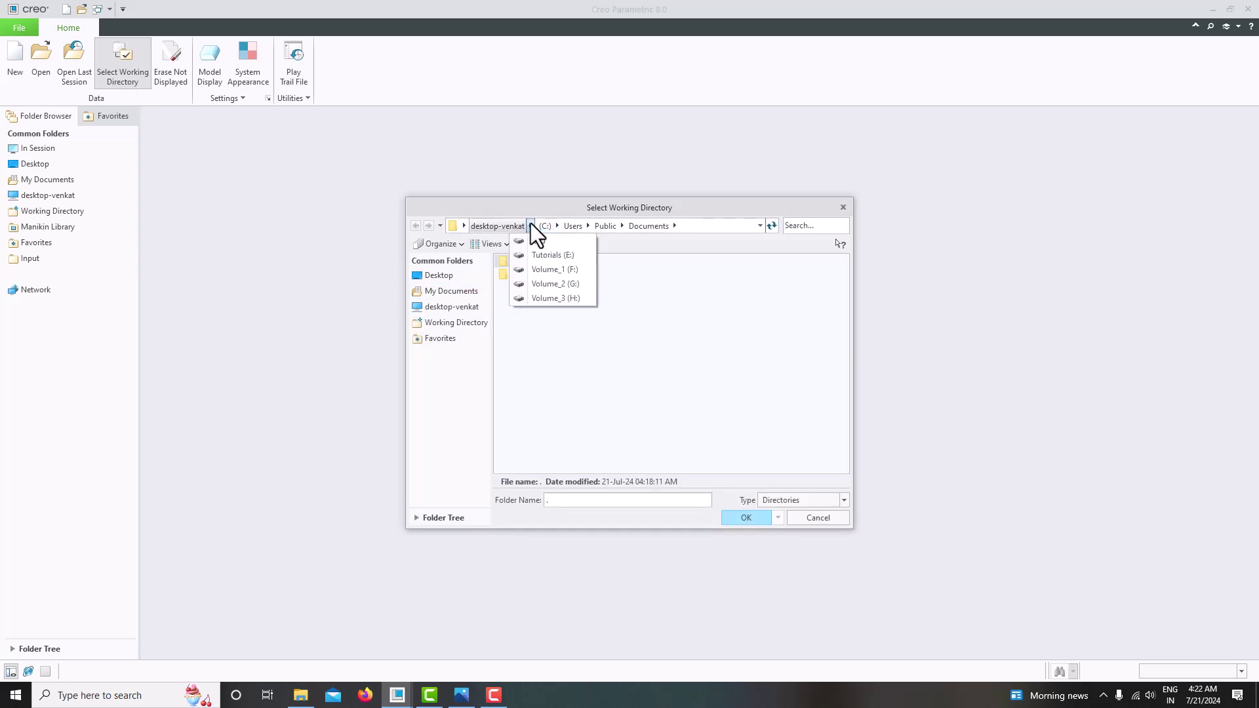
{"action": "left_click", "coordinate": [532, 259]}
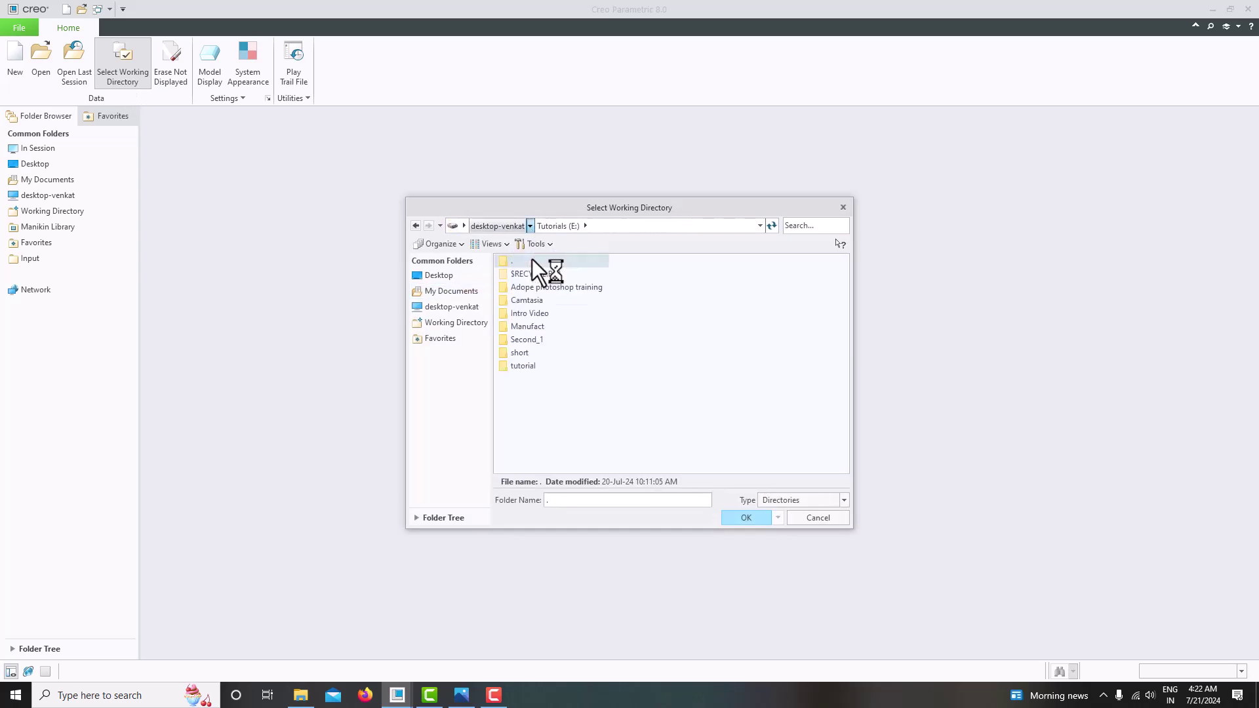
{"action": "double_click", "coordinate": [524, 366]}
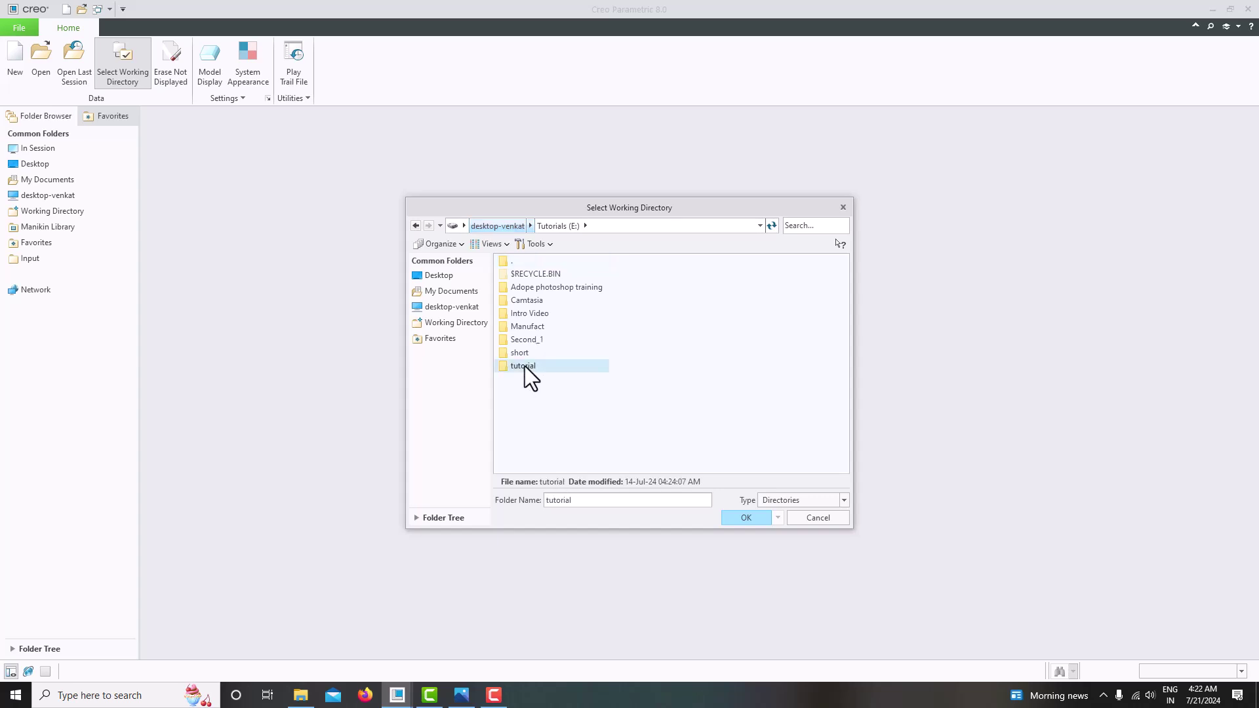
{"action": "left_click", "coordinate": [521, 332]}
{"action": "double_click", "coordinate": [522, 340]}
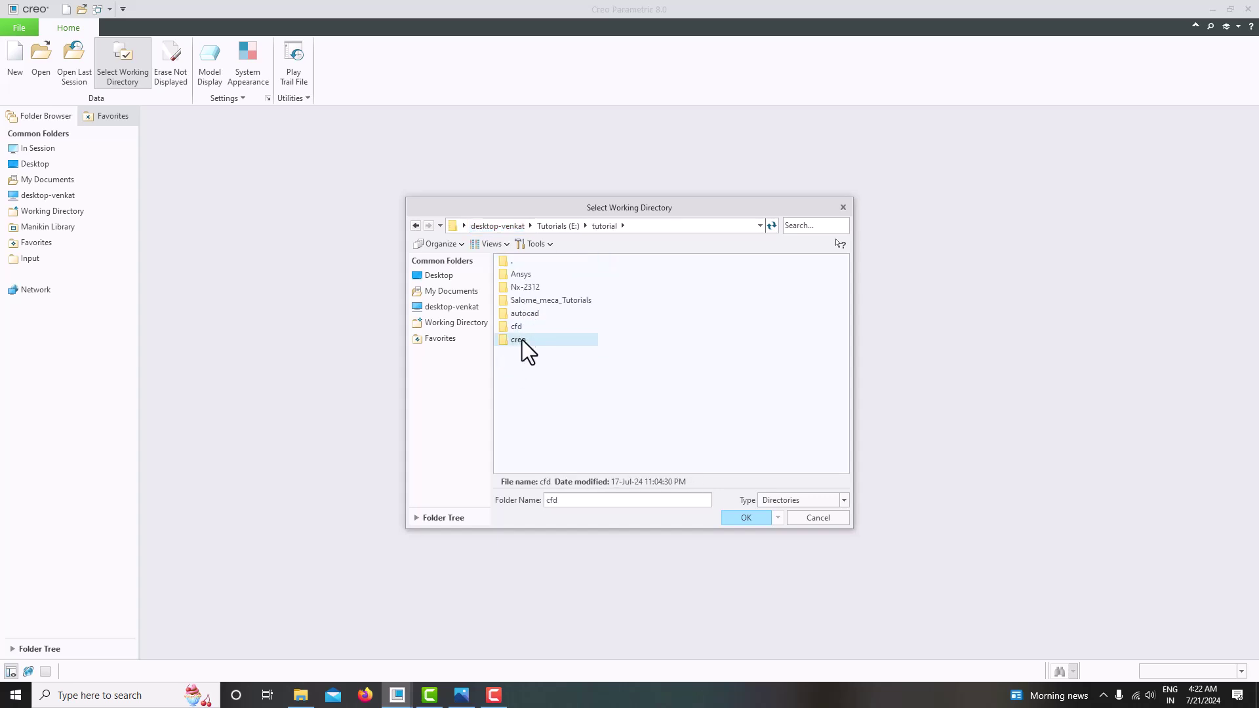
{"action": "double_click", "coordinate": [533, 275]}
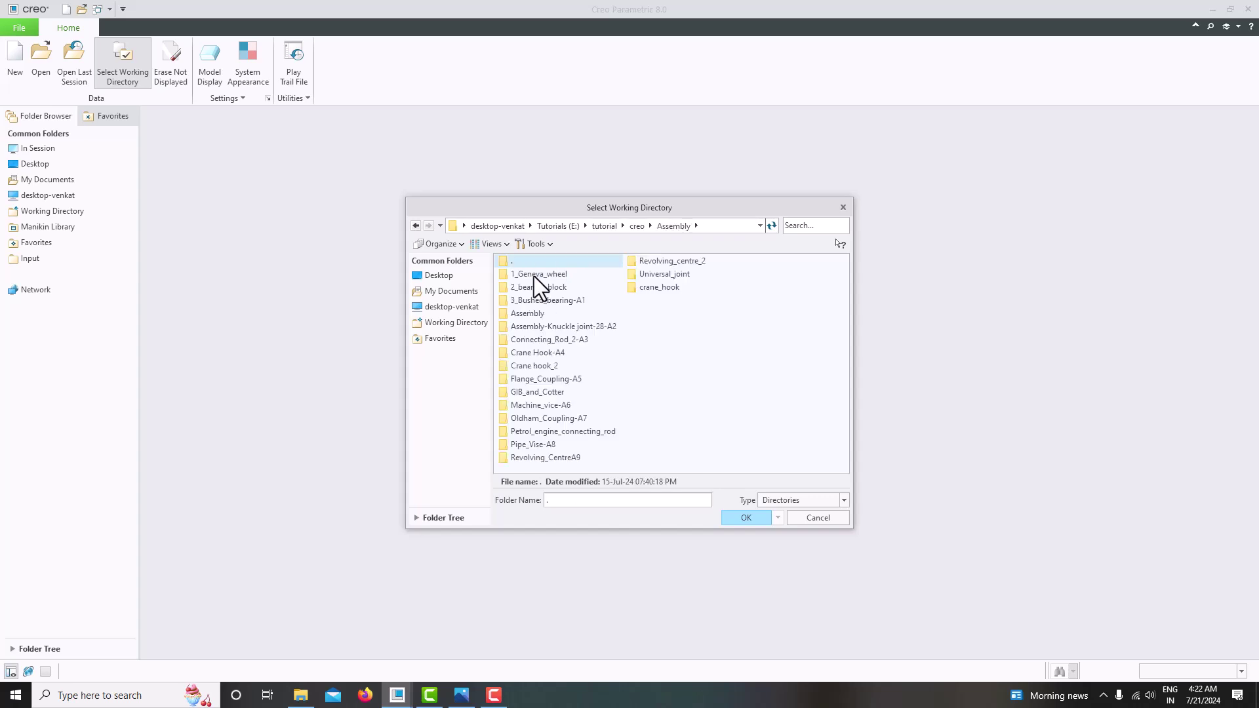
{"action": "double_click", "coordinate": [565, 381]}
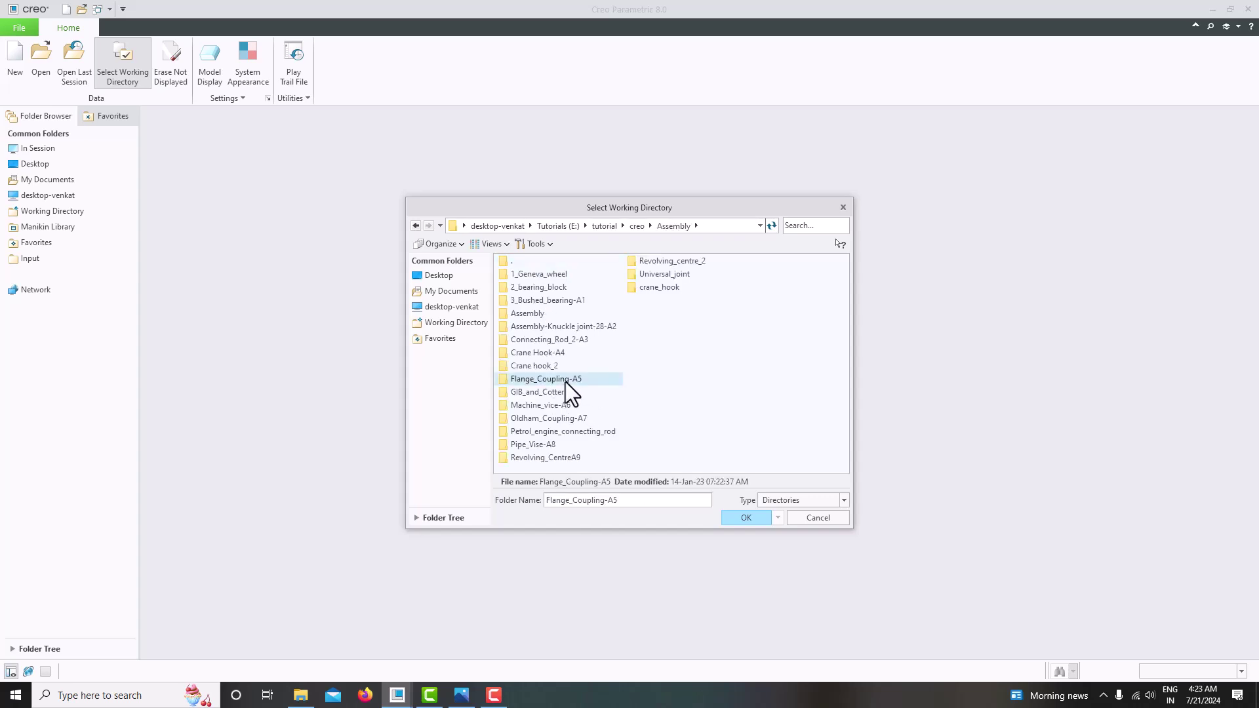
{"action": "left_click", "coordinate": [745, 513]}
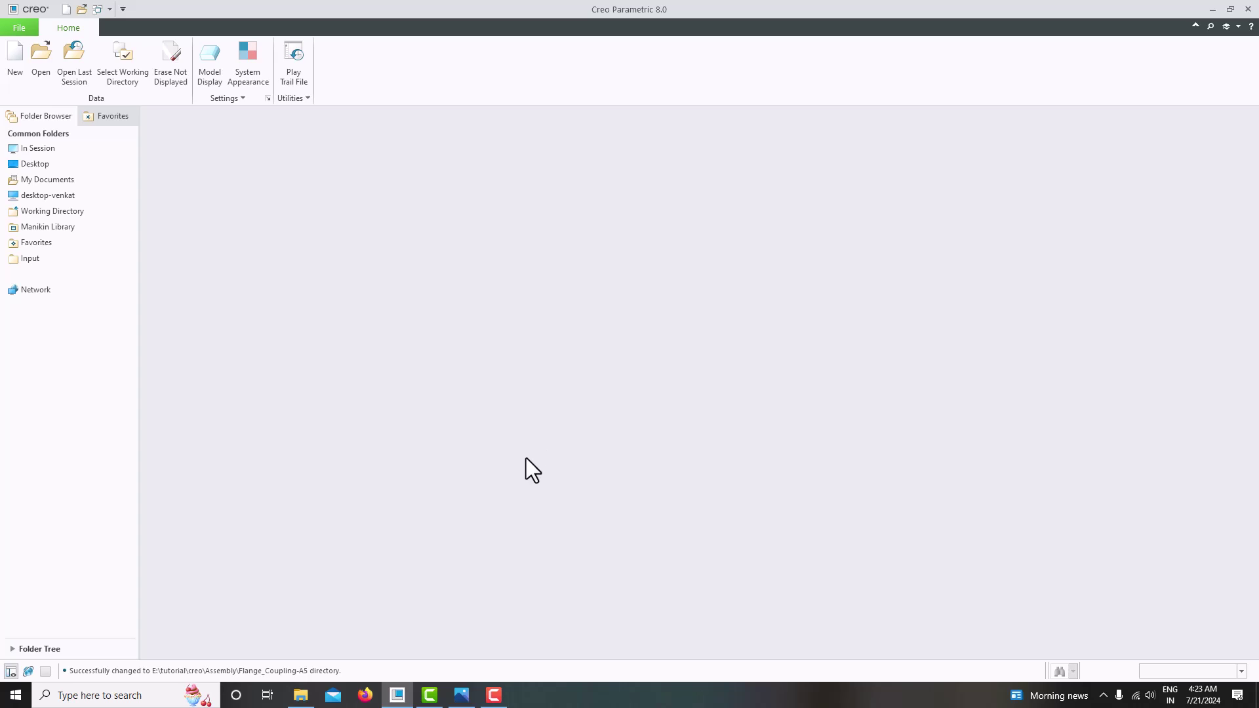
Arrange the reference drawing and Creo Parametric side by side, with the drawing in the narrower window and Creo in the wider one
{"action": "left_click", "coordinate": [461, 694]}
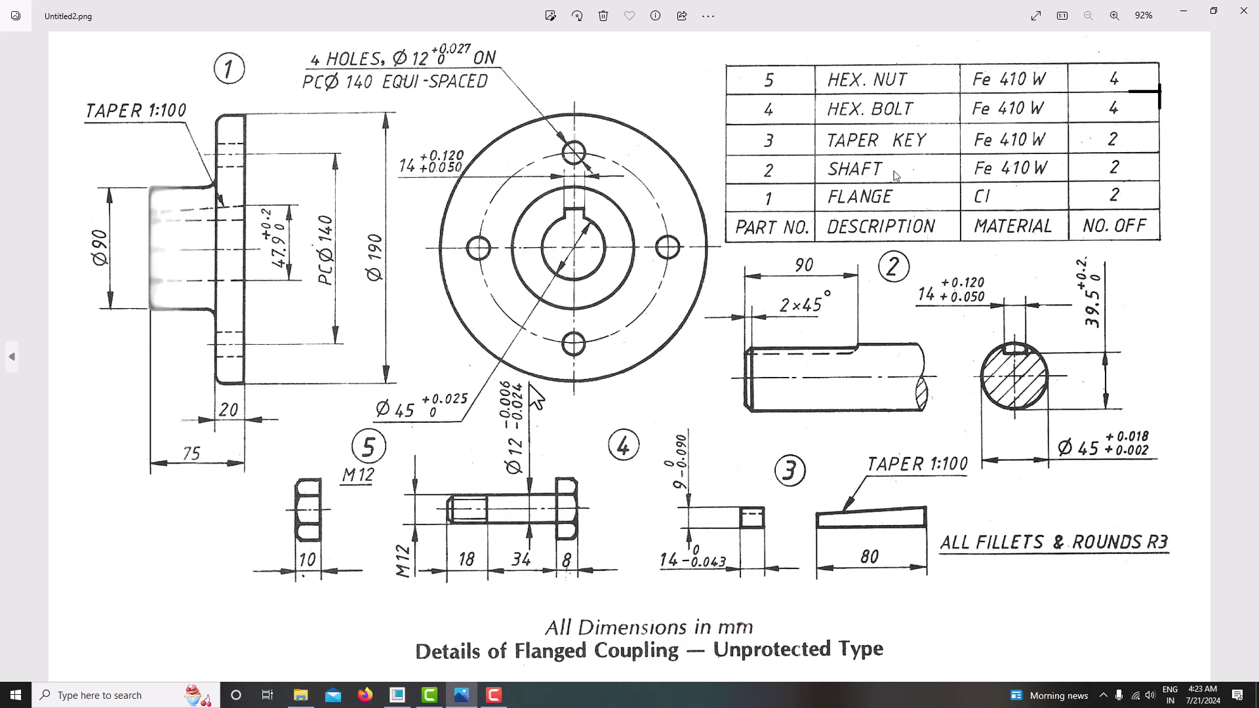
{"action": "left_click", "coordinate": [398, 695]}
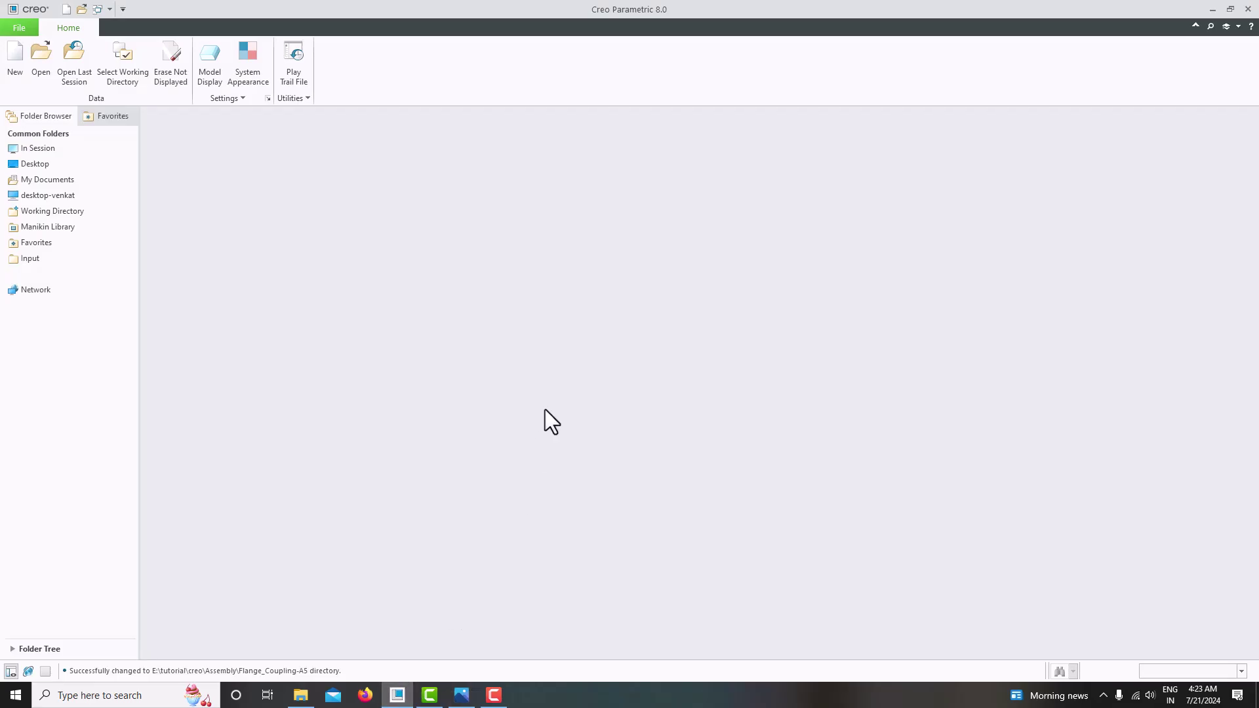
{"action": "key", "text": "alt+Tab"}
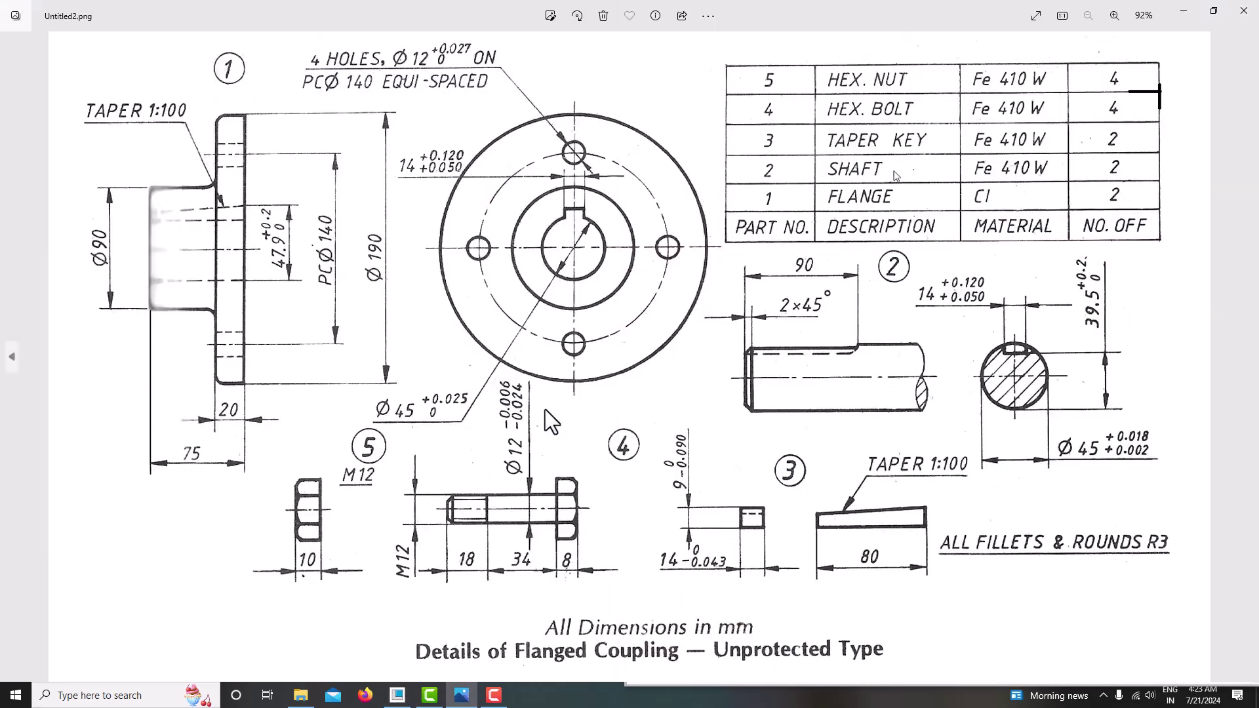
{"action": "key", "text": "super+Left"}
{"action": "left_click_drag", "start_coordinate": [631, 419], "coordinate": [357, 391]}
{"action": "left_click_drag", "start_coordinate": [621, 371], "coordinate": [327, 370]}
{"action": "scroll", "coordinate": [88, 360], "scroll_direction": "up", "scroll_amount": 4}
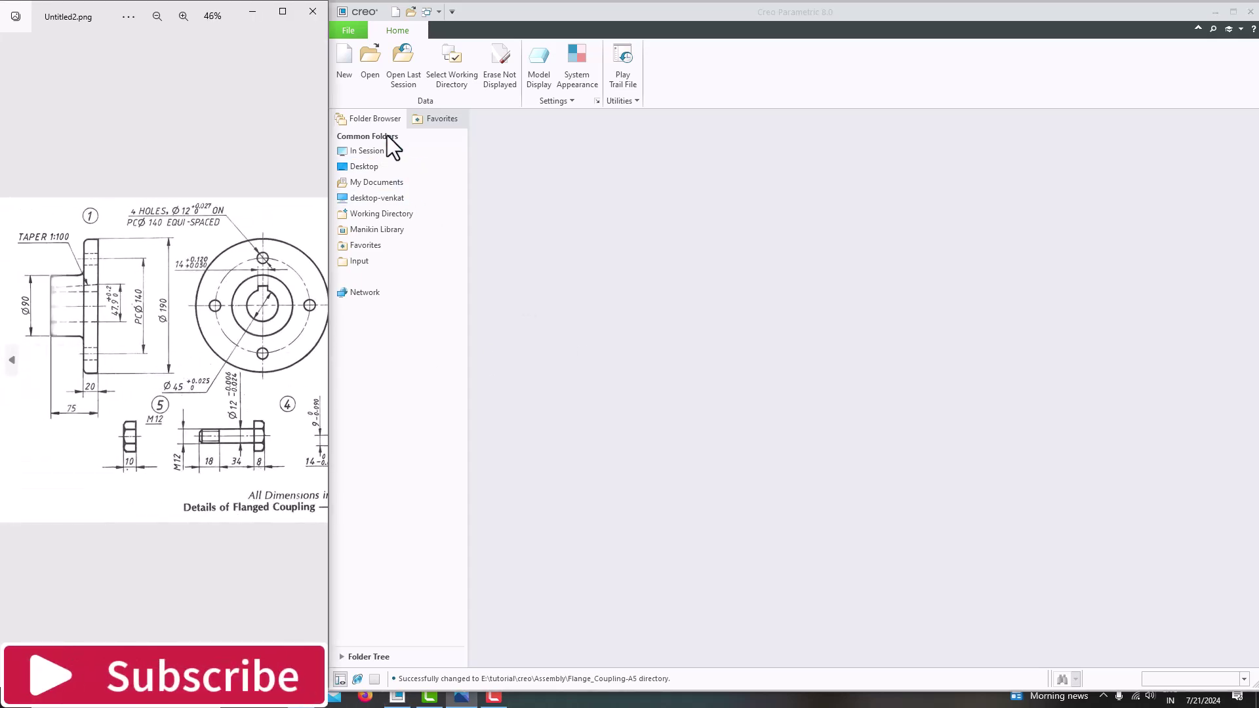
Create a new solid part without the default template, using the mmns_part_solid_abs template
{"action": "left_click", "coordinate": [353, 76]}
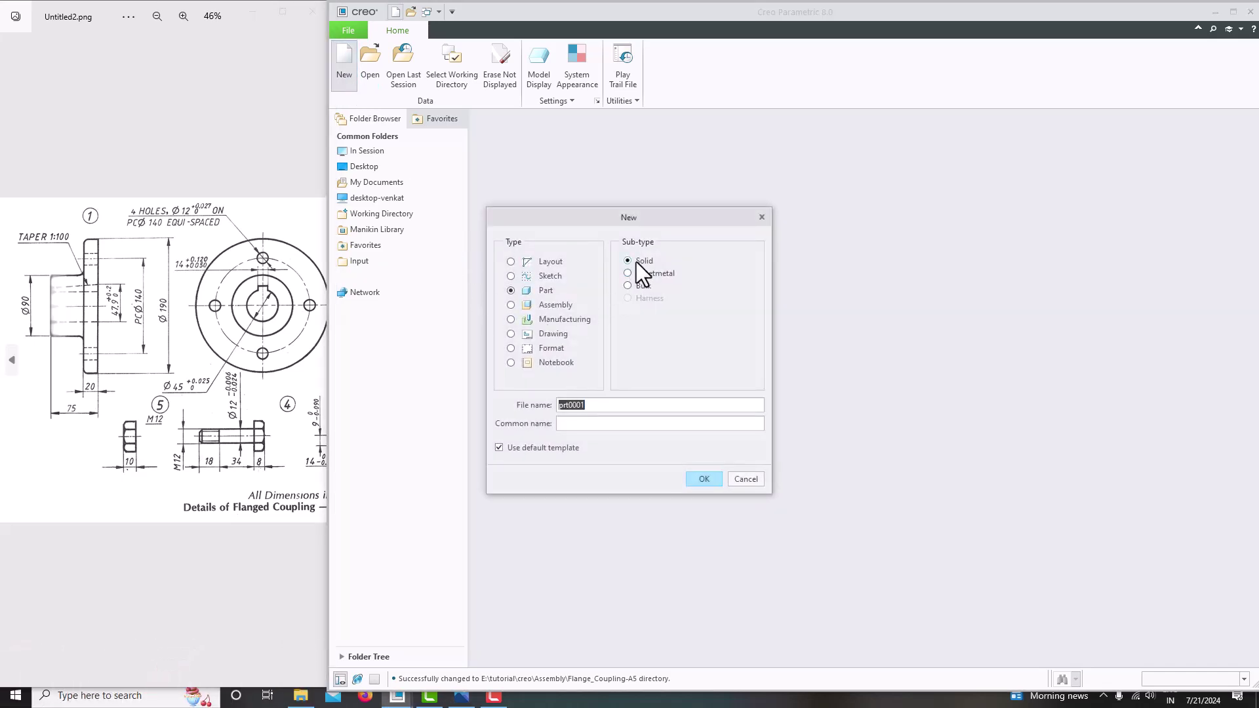
{"action": "left_click", "coordinate": [510, 447]}
{"action": "left_click", "coordinate": [696, 480]}
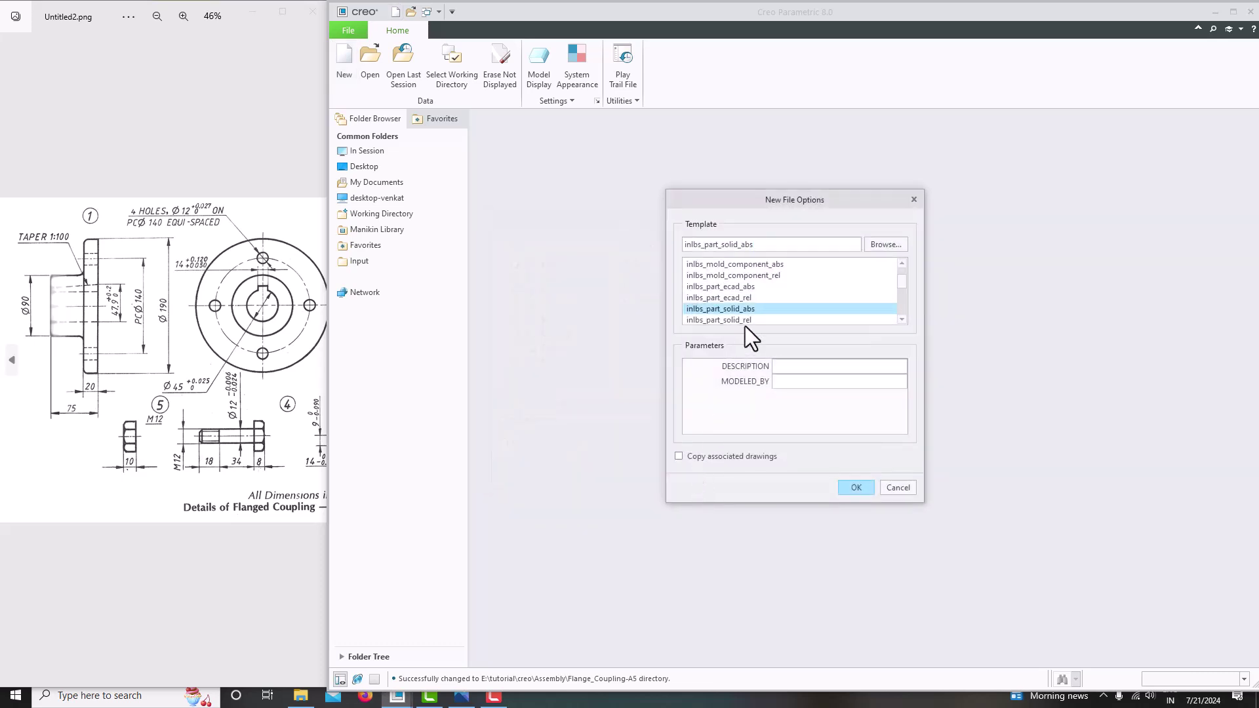
{"action": "left_click", "coordinate": [200, 391]}
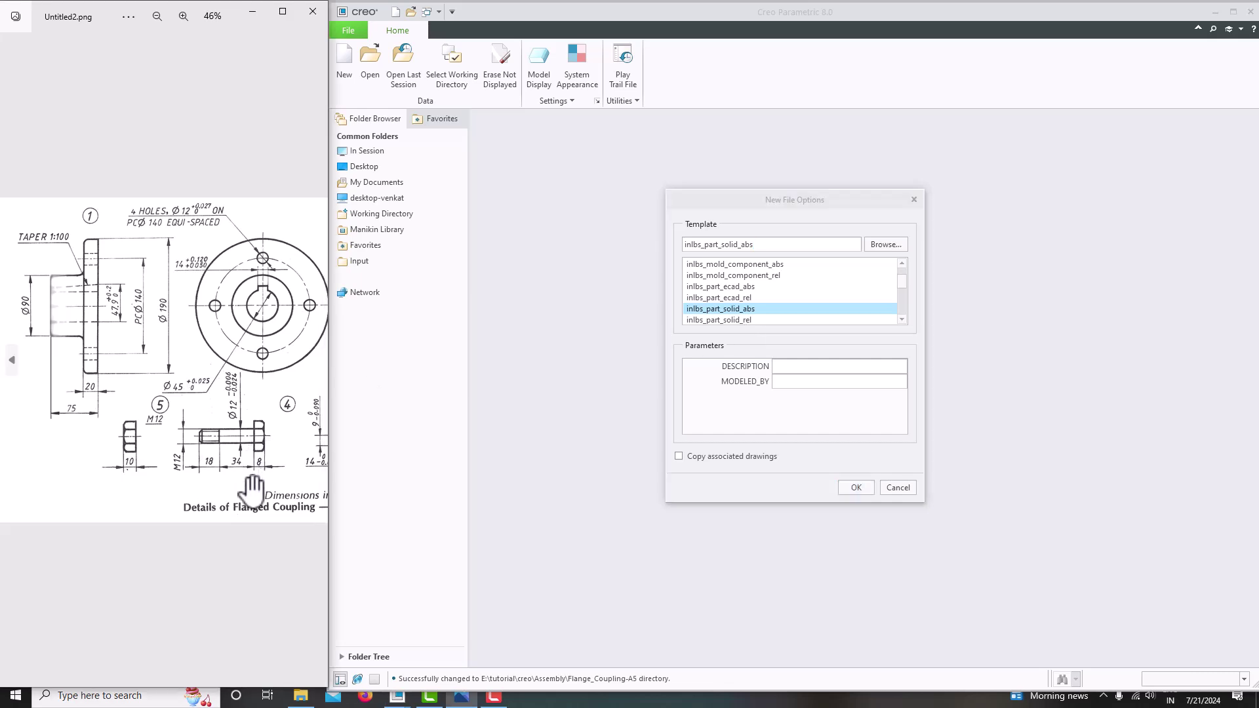
{"action": "left_click_drag", "start_coordinate": [255, 489], "coordinate": [99, 485]}
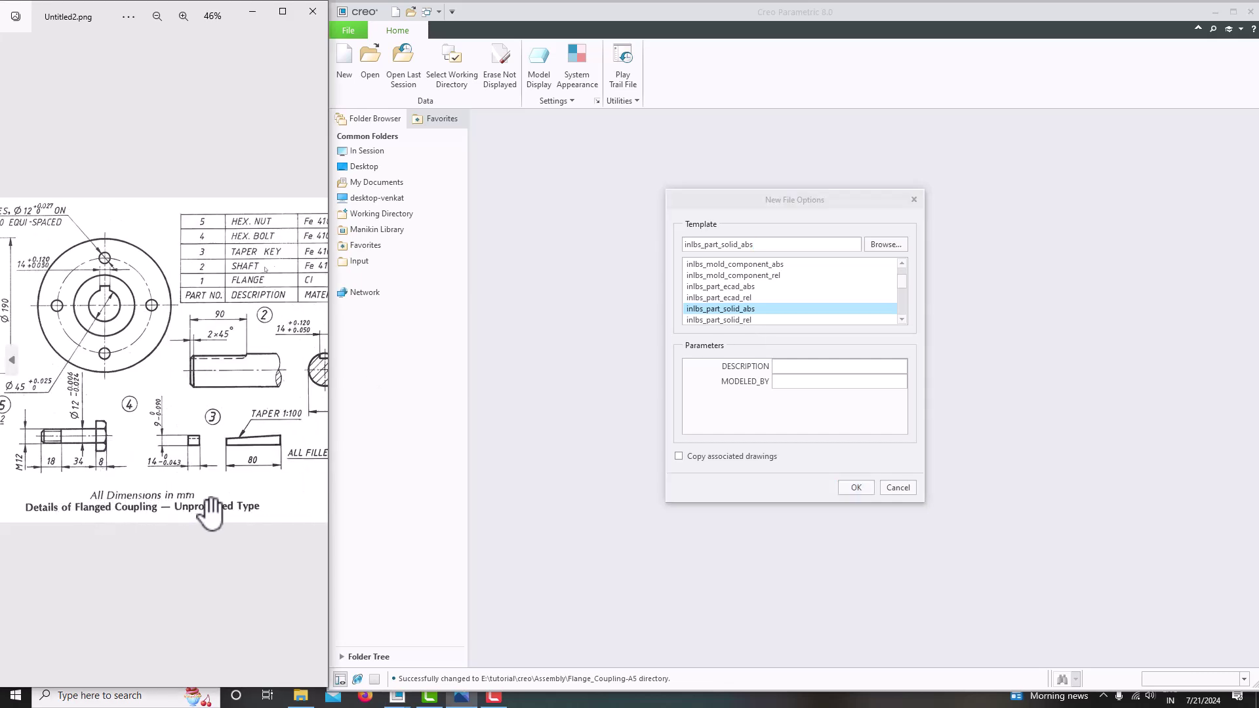
{"action": "left_click_drag", "start_coordinate": [141, 440], "coordinate": [300, 454]}
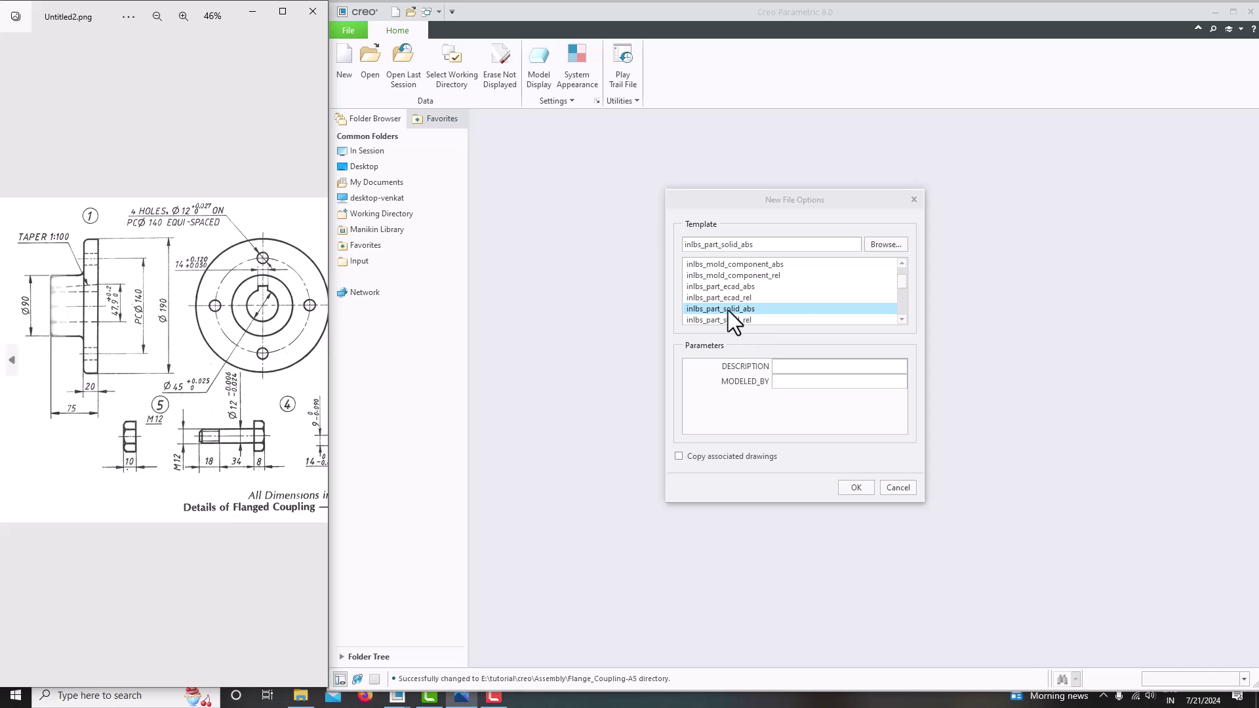
{"action": "scroll", "coordinate": [728, 310], "scroll_direction": "down", "scroll_amount": 3}
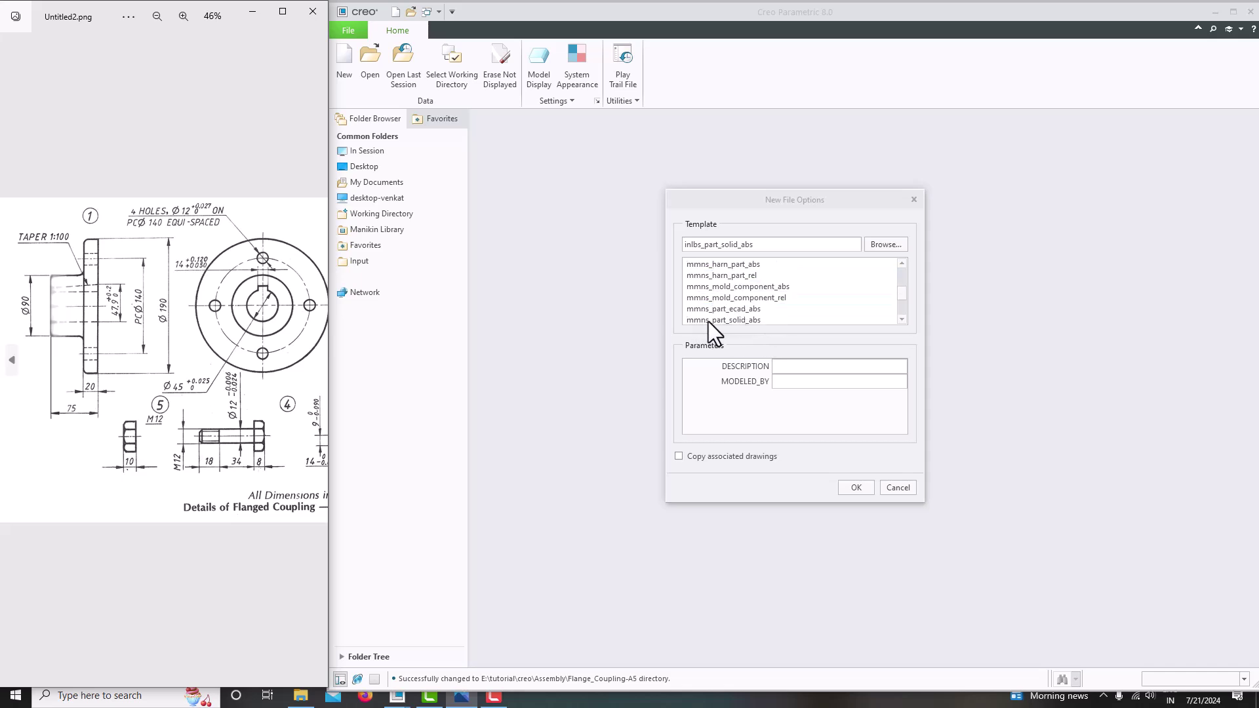
{"action": "left_click", "coordinate": [749, 320]}
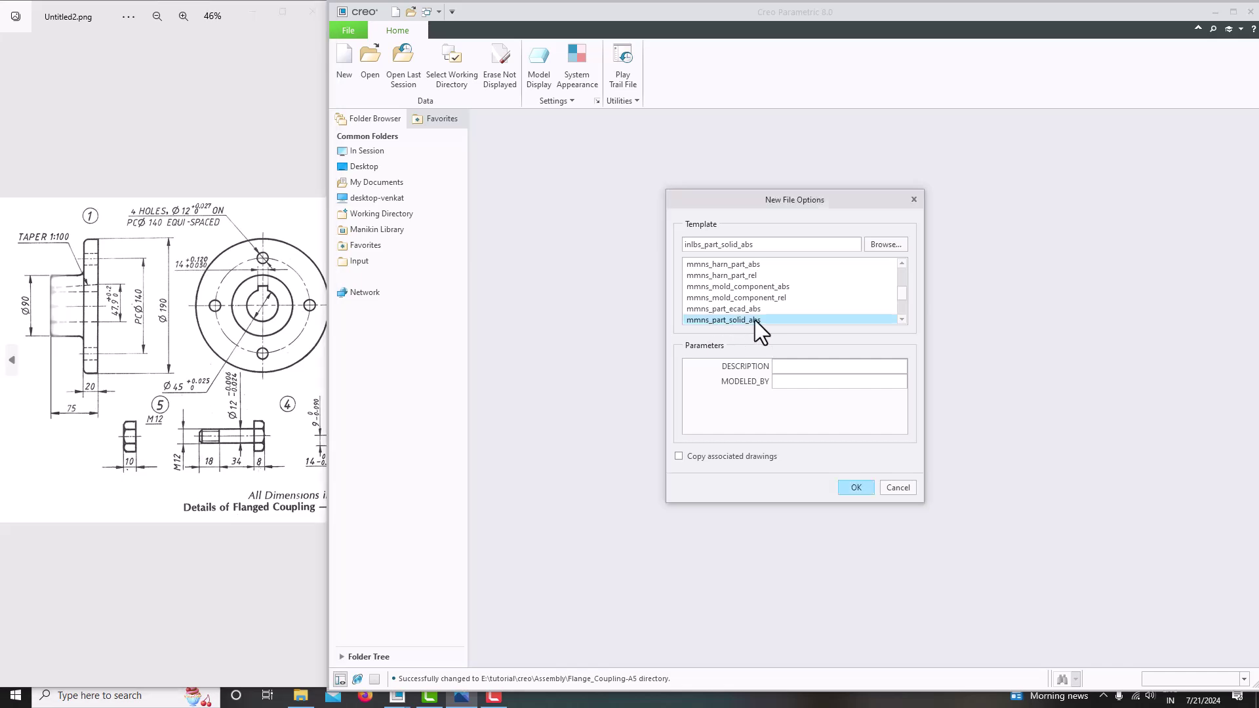
{"action": "left_click", "coordinate": [857, 488]}
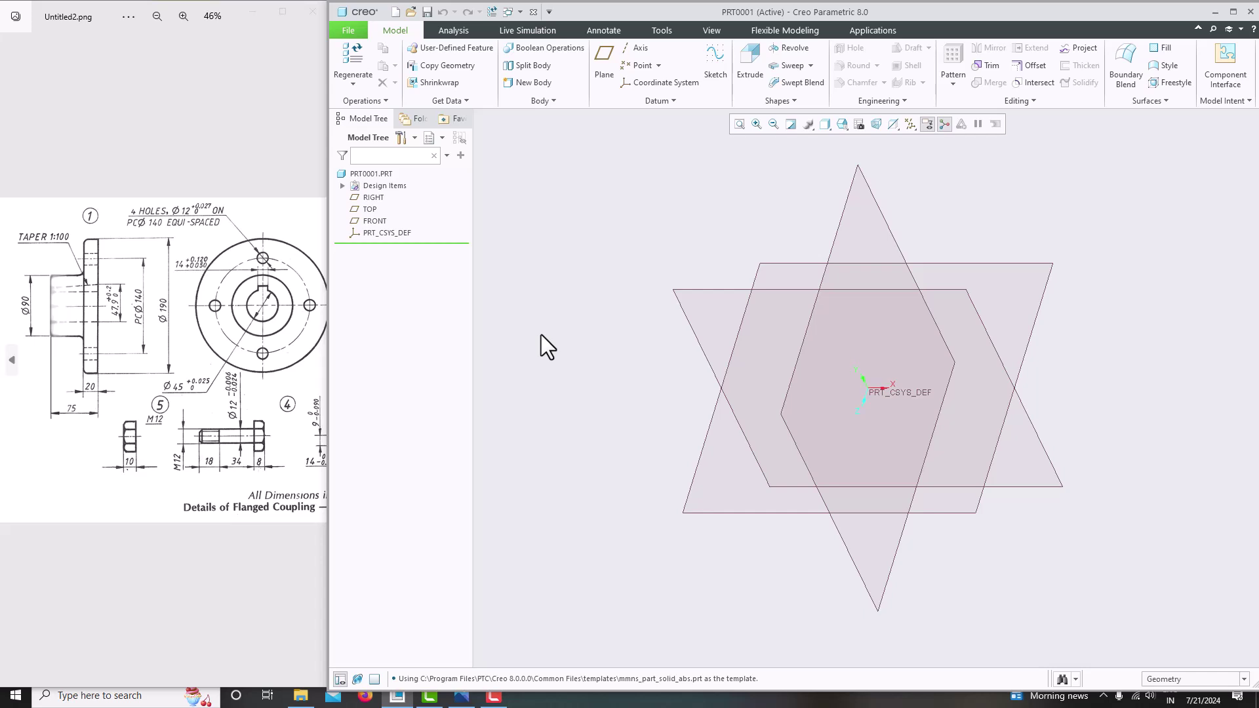
Start a sketch on the RIGHT datum plane and orient the view parallel to the sketch plane
{"action": "left_click", "coordinate": [379, 198]}
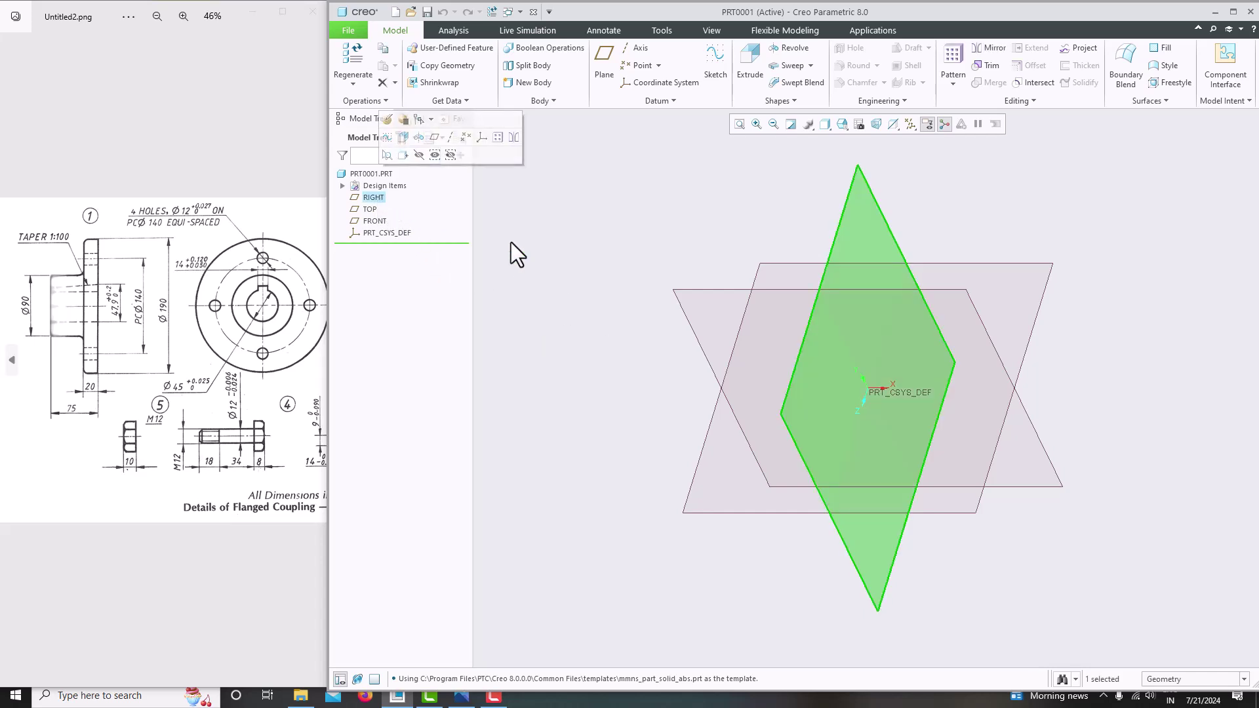
{"action": "left_click", "coordinate": [708, 73]}
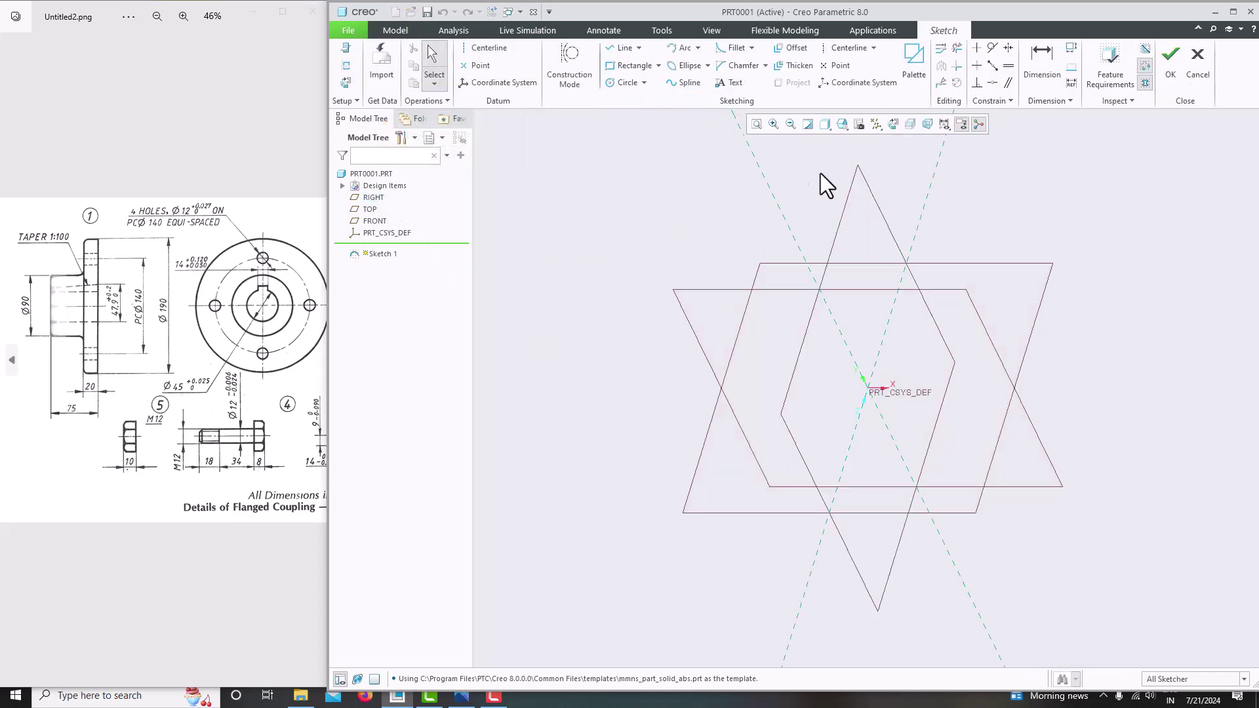
{"action": "left_click", "coordinate": [892, 125]}
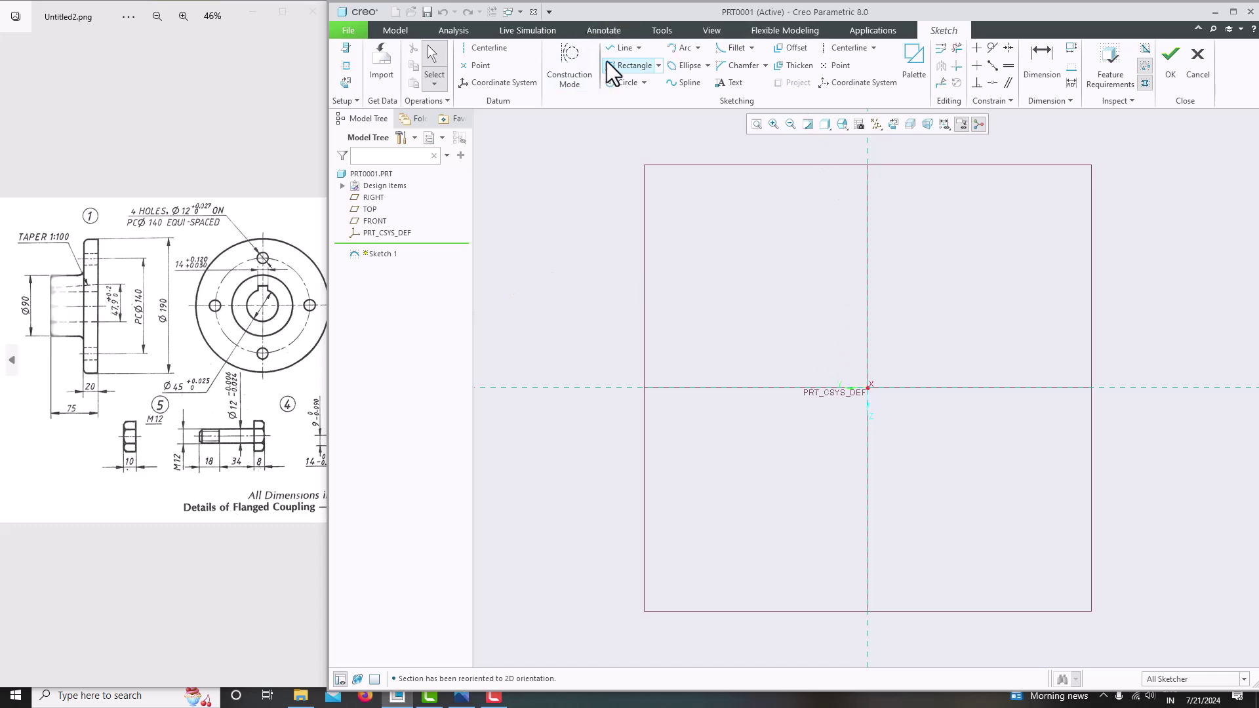
Add a datum centerline along the horizontal sketch reference through the origin
{"action": "left_click", "coordinate": [474, 47]}
{"action": "left_click", "coordinate": [598, 387]}
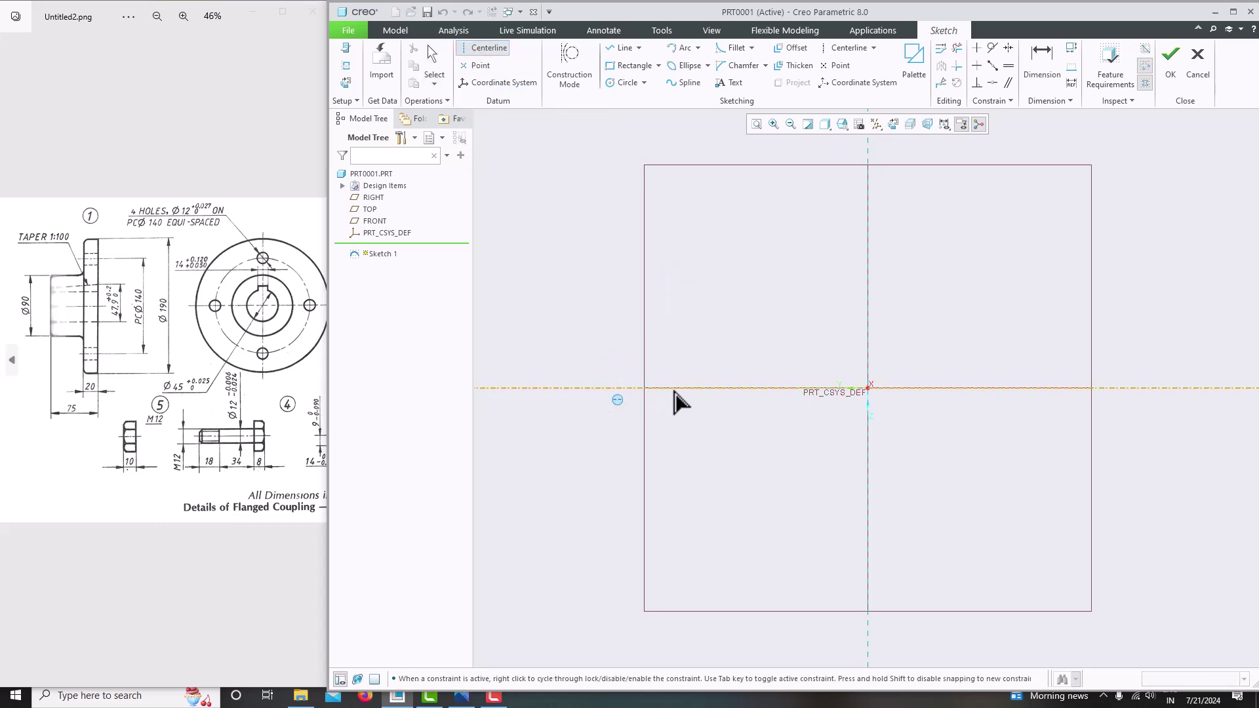
{"action": "left_click", "coordinate": [682, 388]}
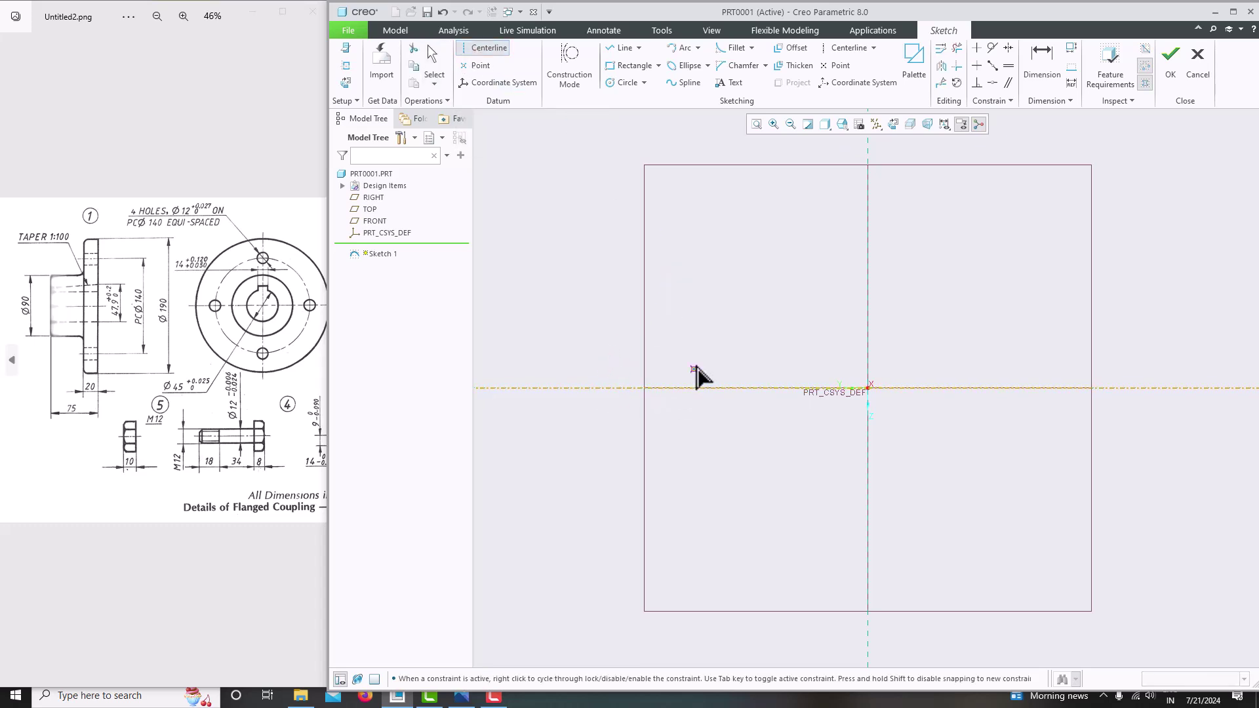
{"action": "middle_click", "coordinate": [718, 299]}
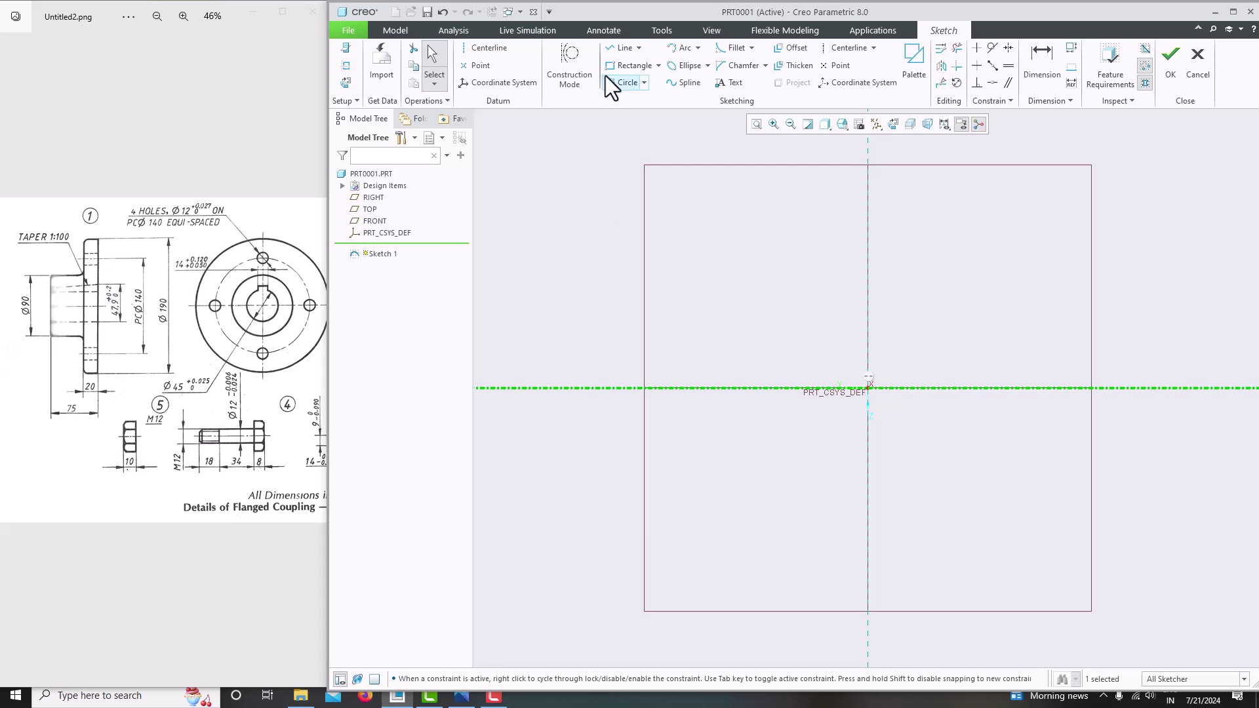
Sketch a vertical line about 81 mm long on the vertical reference, starting about 53 mm below the centerline
{"action": "left_click", "coordinate": [621, 48]}
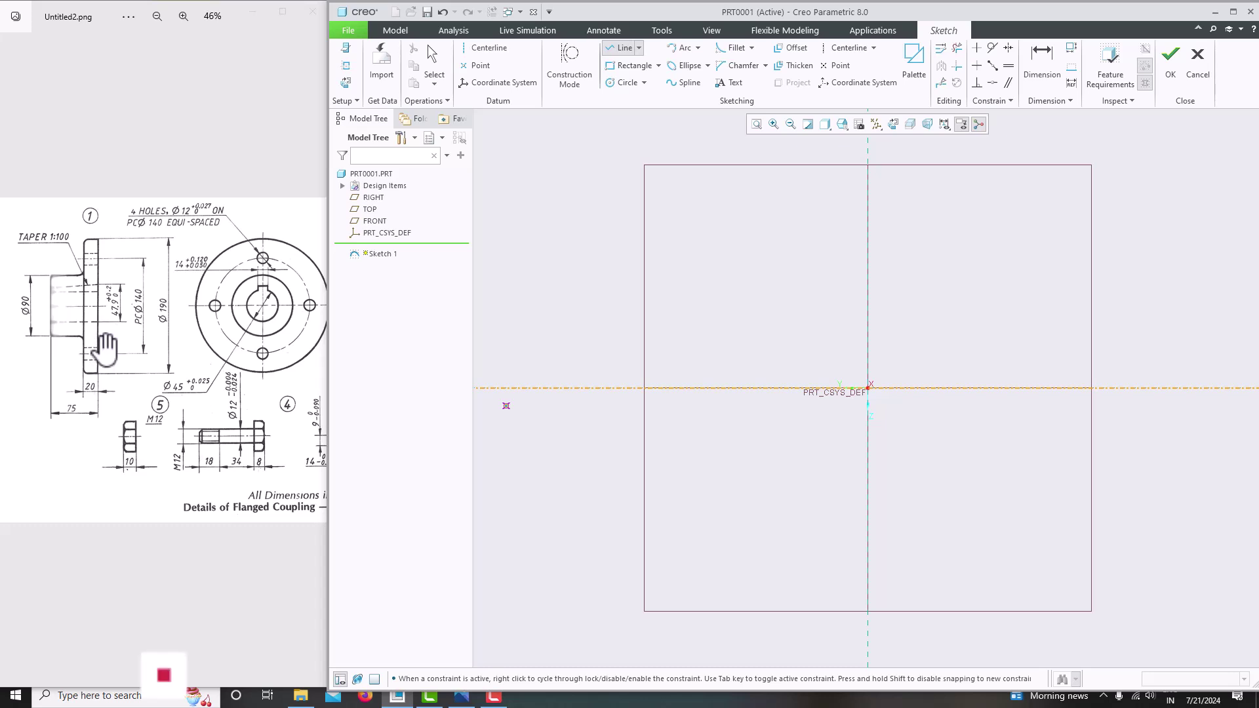
{"action": "left_click", "coordinate": [876, 392]}
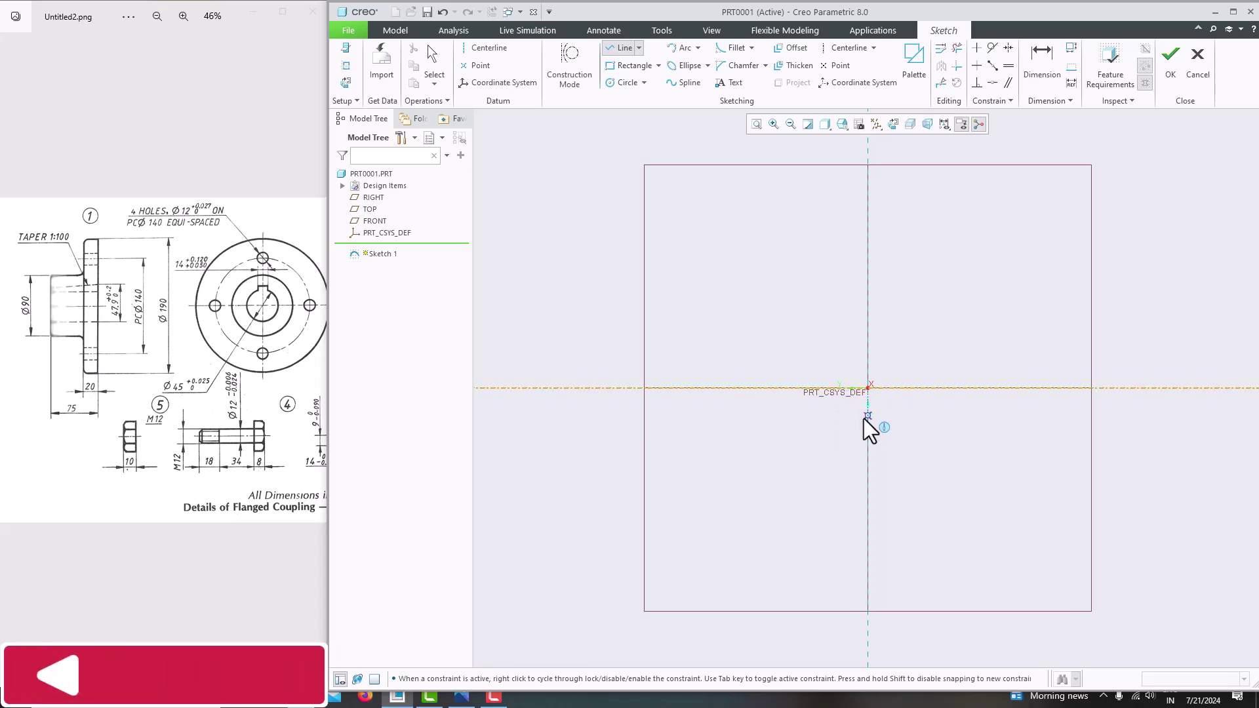
{"action": "left_click", "coordinate": [866, 505]}
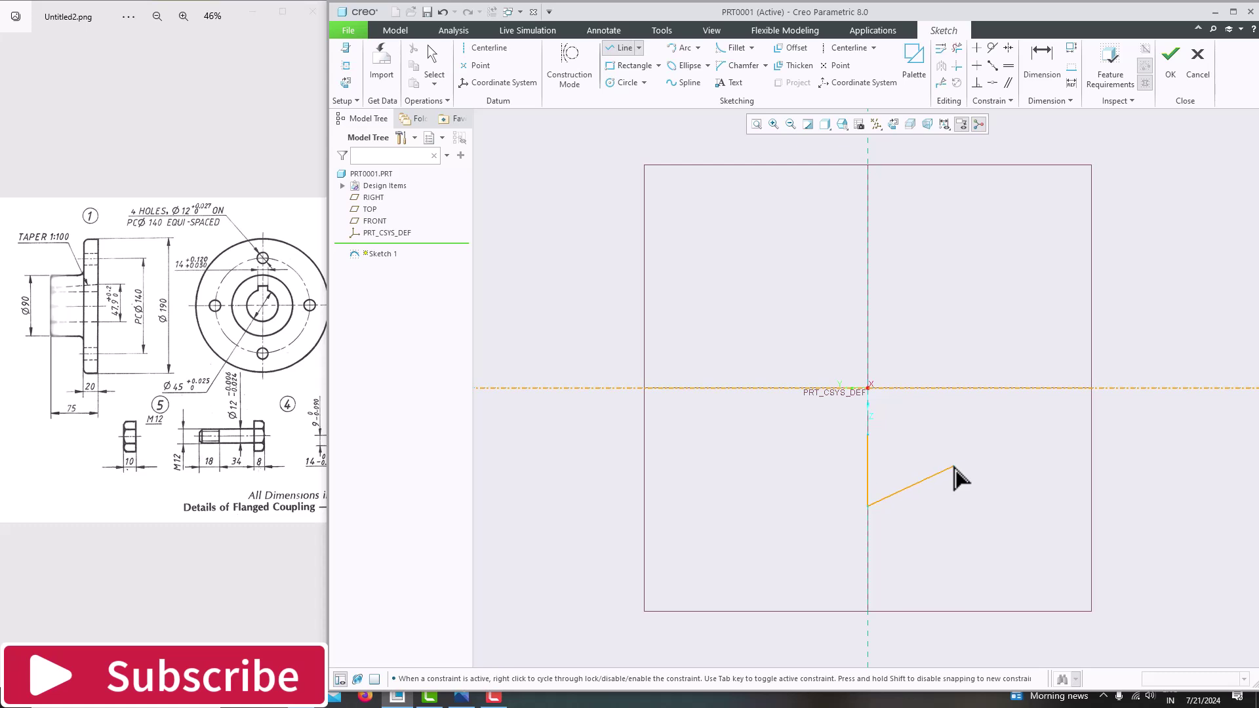
{"action": "middle_click", "coordinate": [958, 478]}
{"action": "middle_click", "coordinate": [954, 467]}
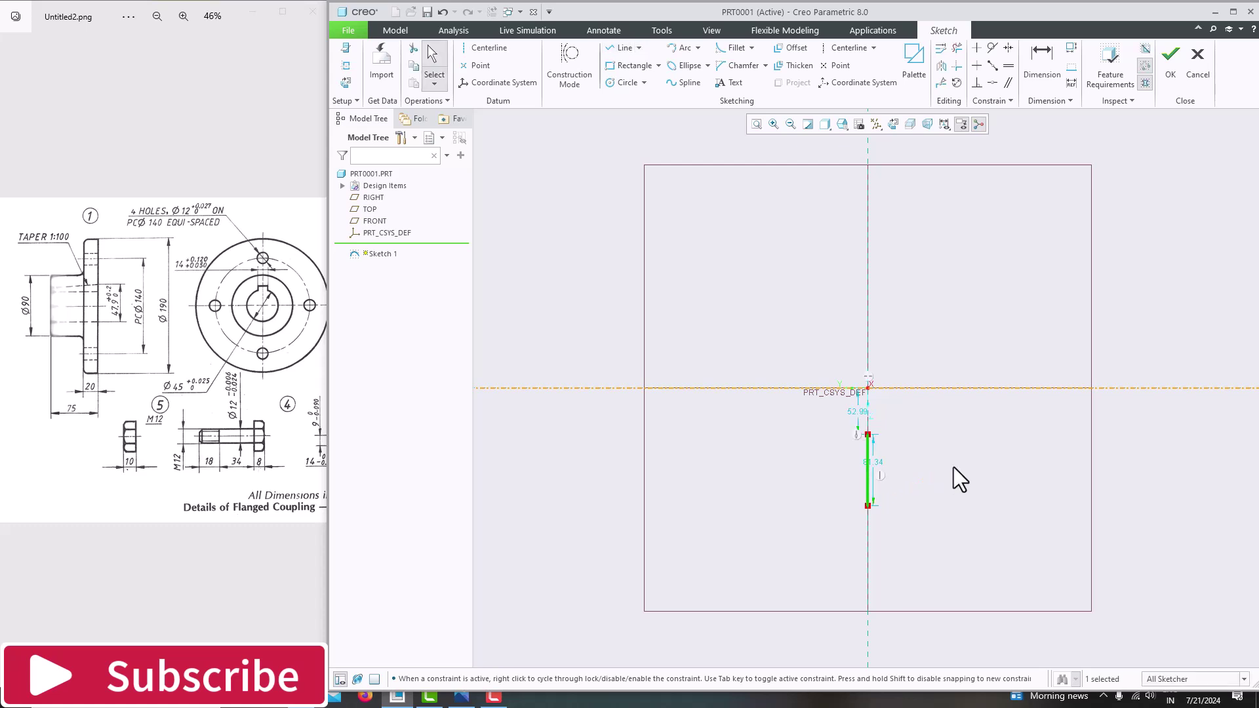
Dimension the vertical line's lower end as a 190 mm diameter about the horizontal centerline
{"action": "scroll", "coordinate": [742, 444], "scroll_direction": "down", "scroll_amount": 2}
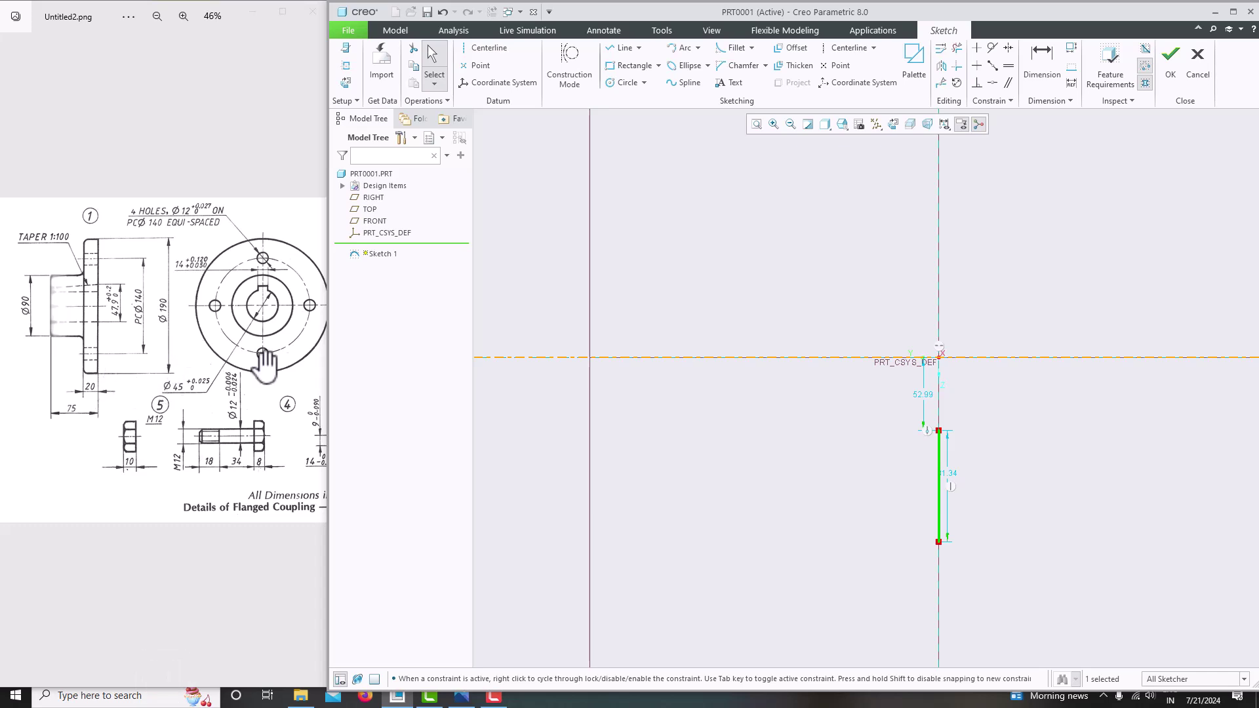
{"action": "left_click", "coordinate": [1030, 59]}
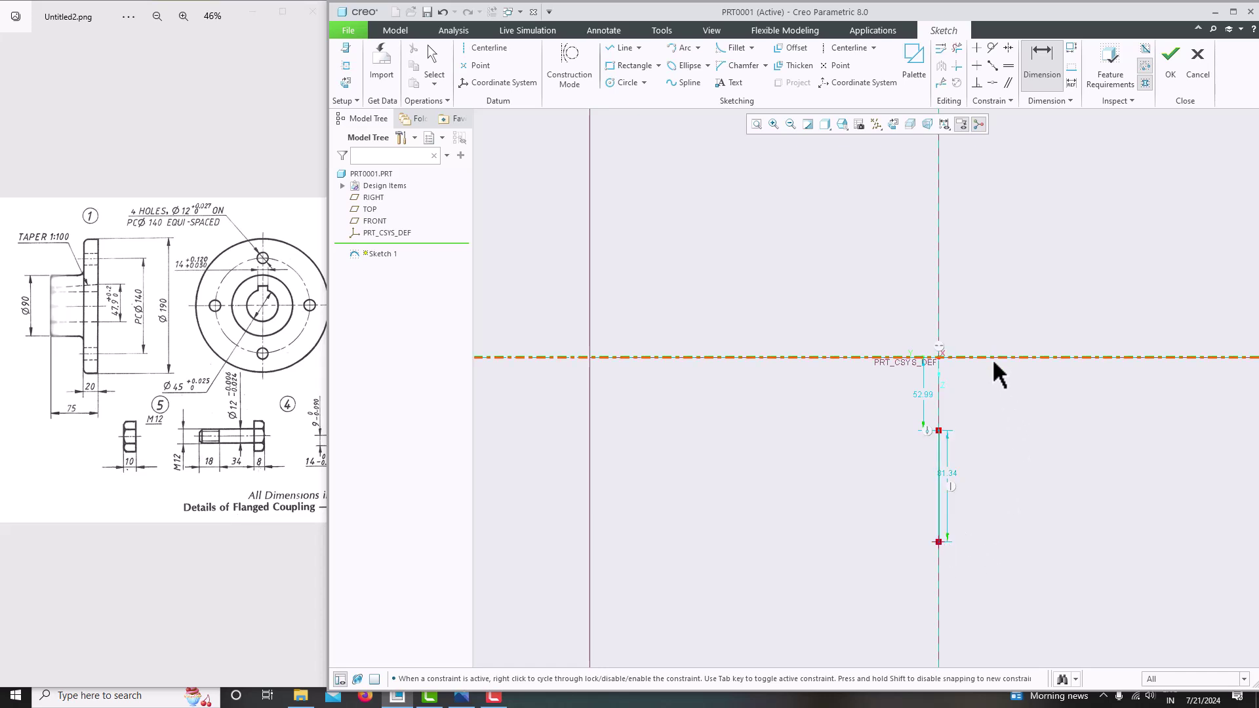
{"action": "middle_click", "coordinate": [998, 450]}
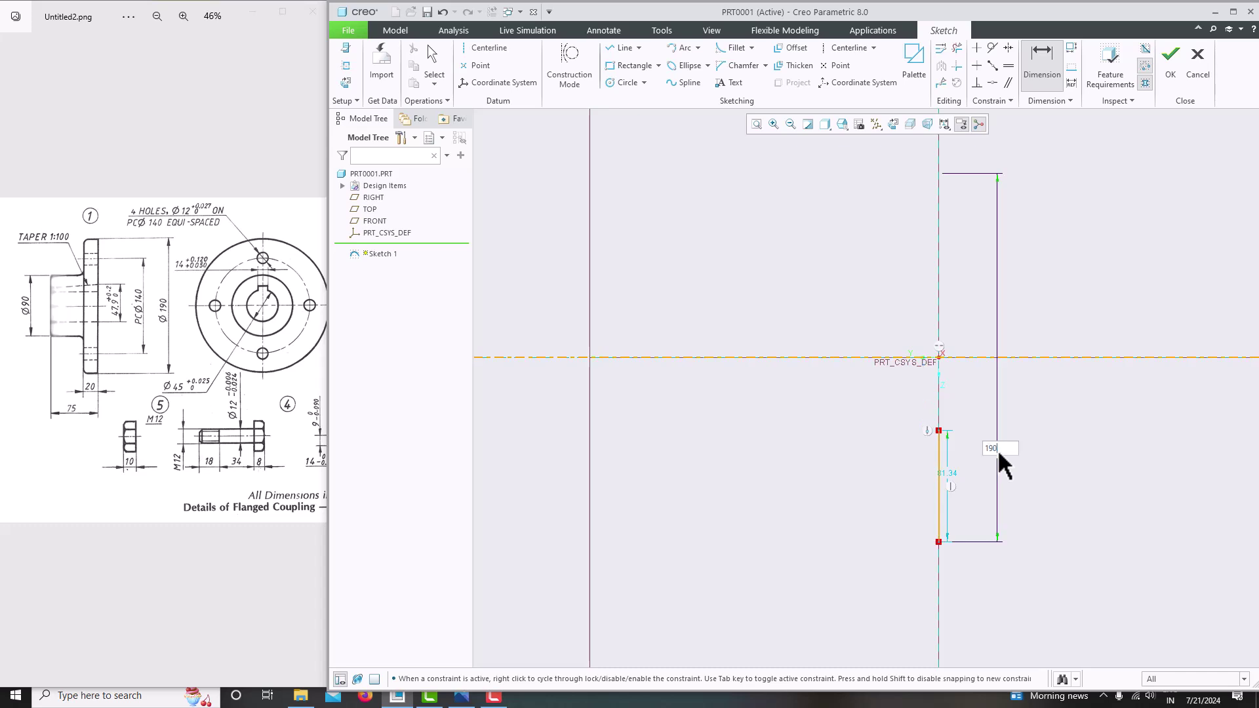
{"action": "key", "text": "Return"}
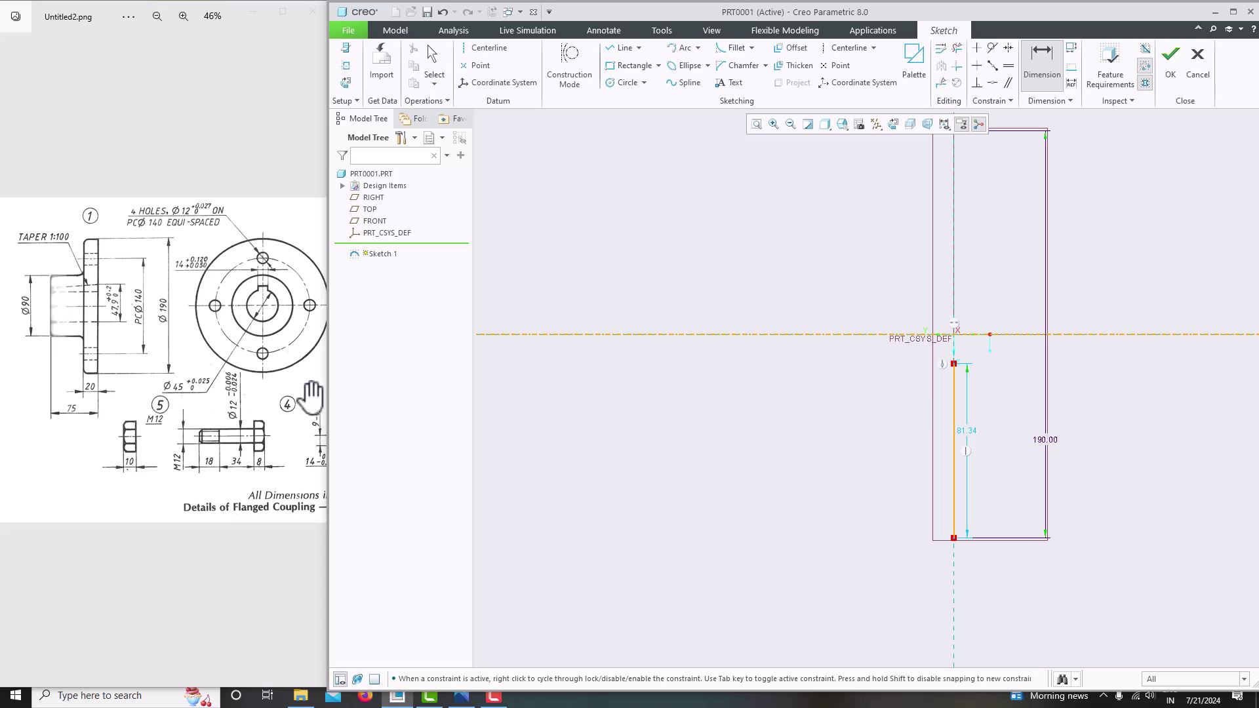
Dimension the vertical line's upper end as a 45 mm bore diameter about the horizontal centerline
{"action": "scroll", "coordinate": [112, 334], "scroll_direction": "up", "scroll_amount": 5, "text": "ctrl"}
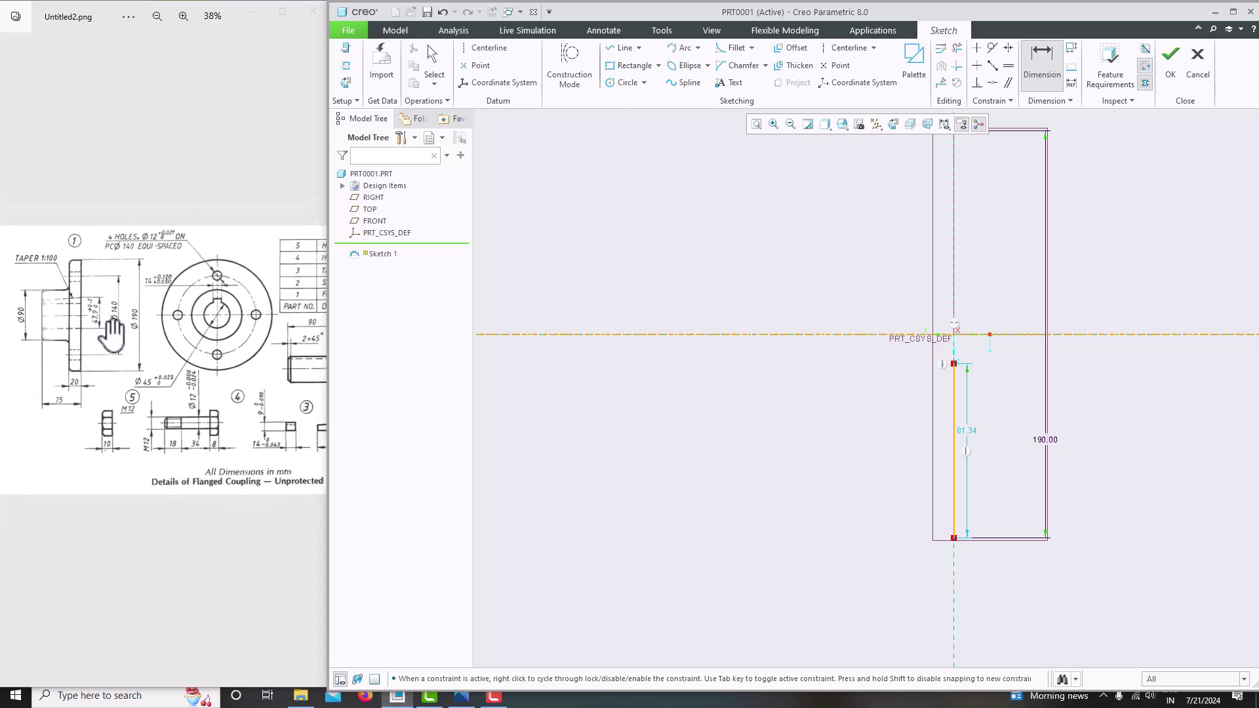
{"action": "scroll", "coordinate": [148, 347], "scroll_direction": "down", "scroll_amount": 3, "text": "ctrl"}
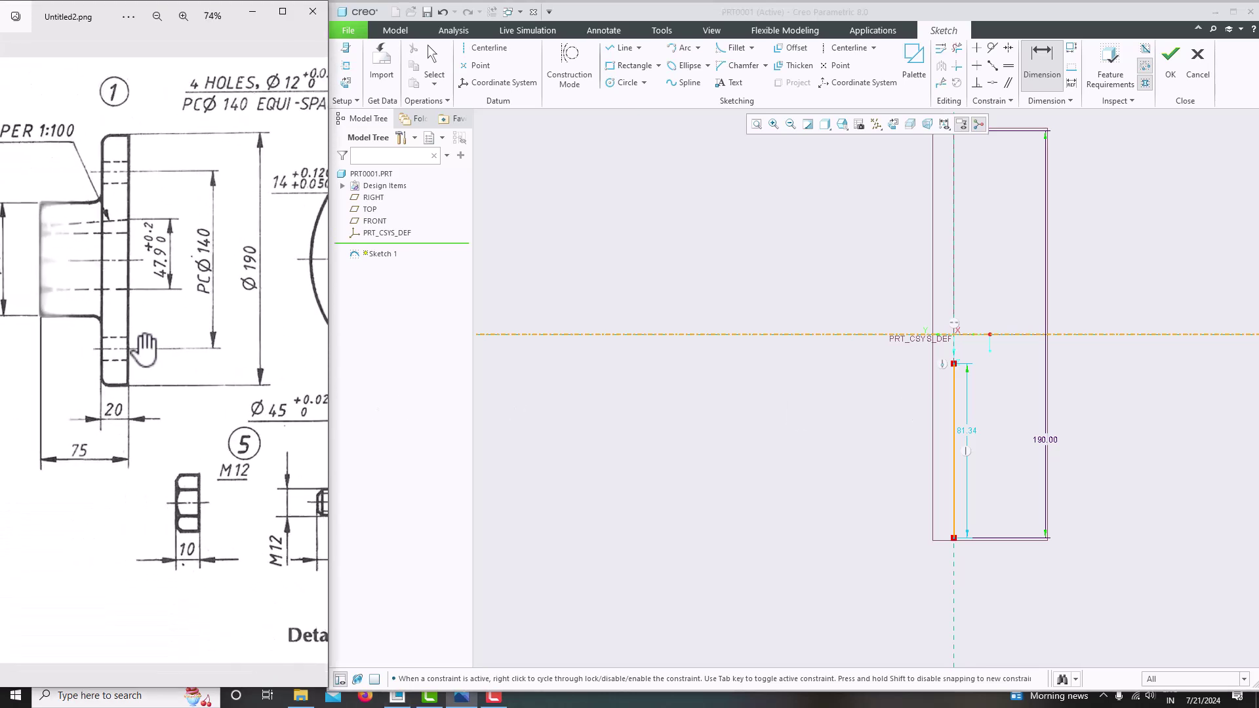
{"action": "scroll", "coordinate": [143, 349], "scroll_direction": "down", "scroll_amount": 3, "text": "ctrl"}
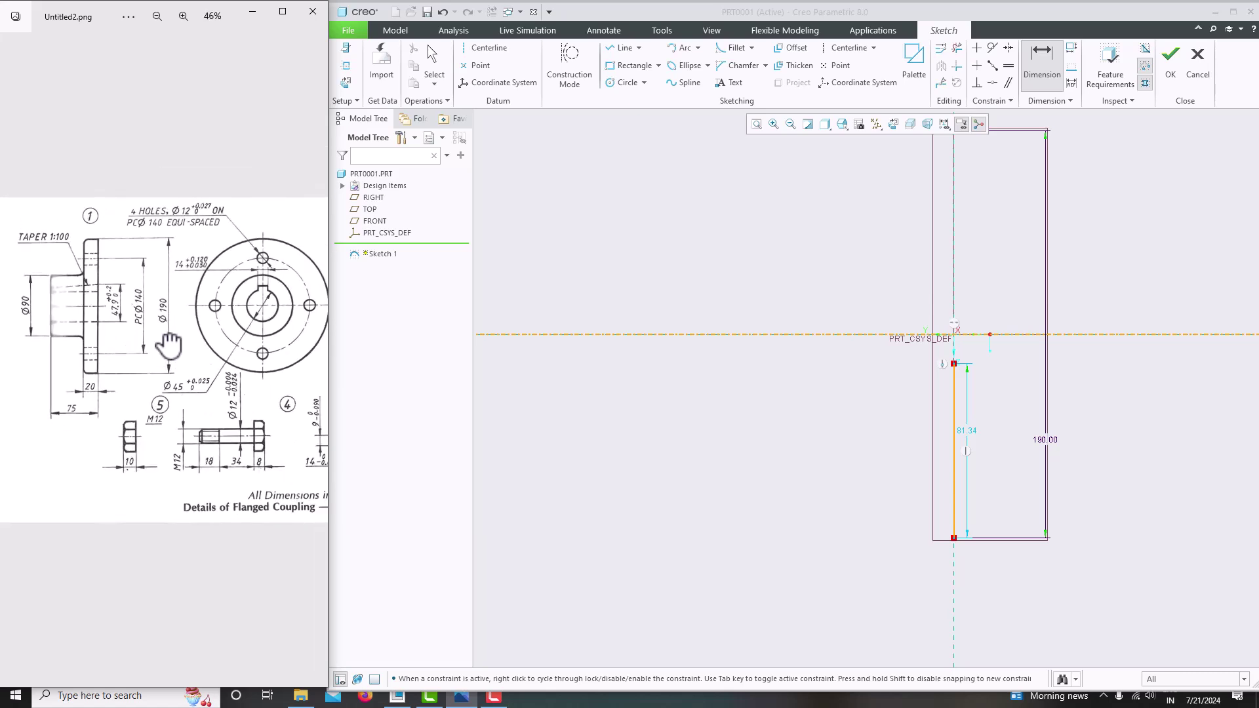
{"action": "scroll", "coordinate": [176, 415], "scroll_direction": "up", "scroll_amount": 2, "text": "ctrl"}
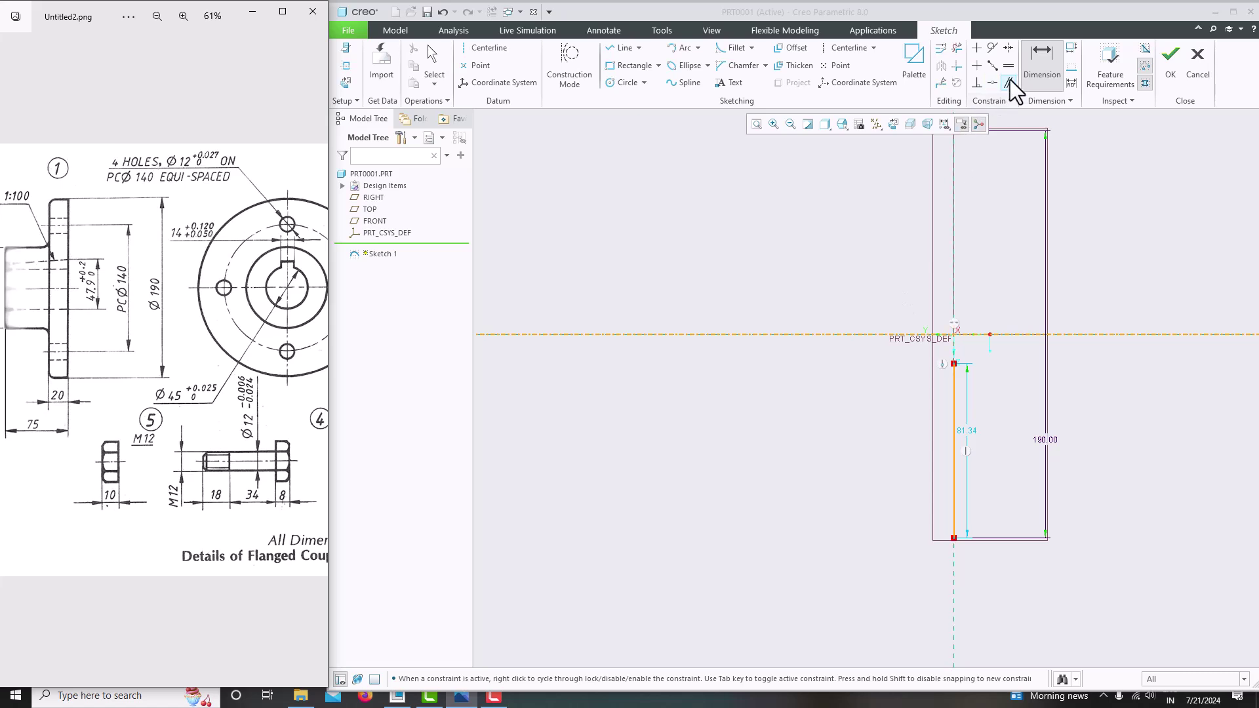
{"action": "left_click", "coordinate": [1043, 62]}
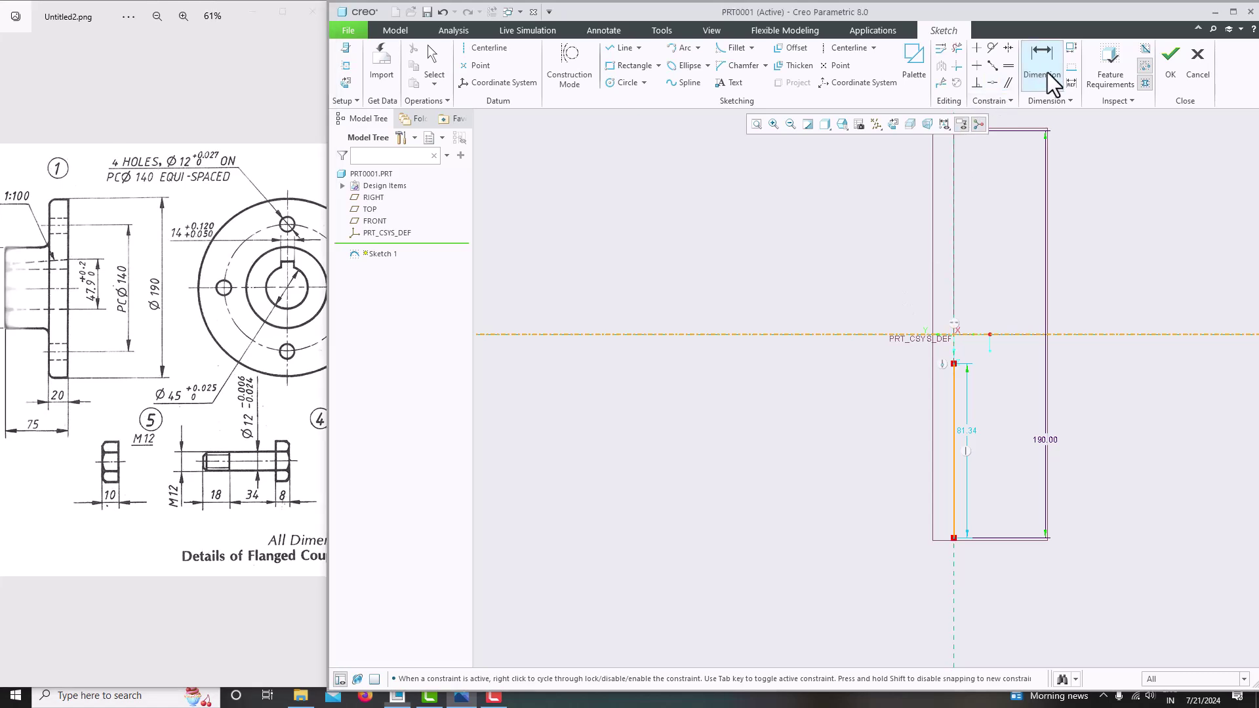
{"action": "left_click", "coordinate": [956, 366]}
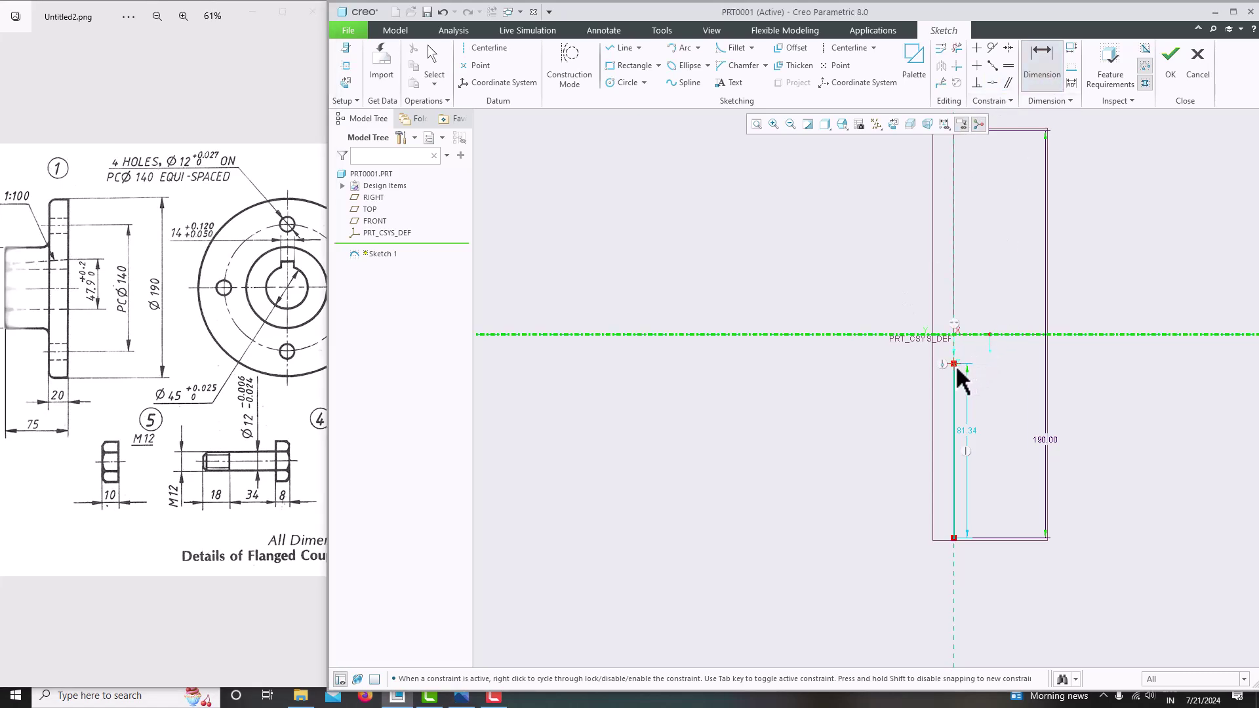
{"action": "left_click", "coordinate": [978, 345]}
{"action": "middle_click", "coordinate": [980, 348]}
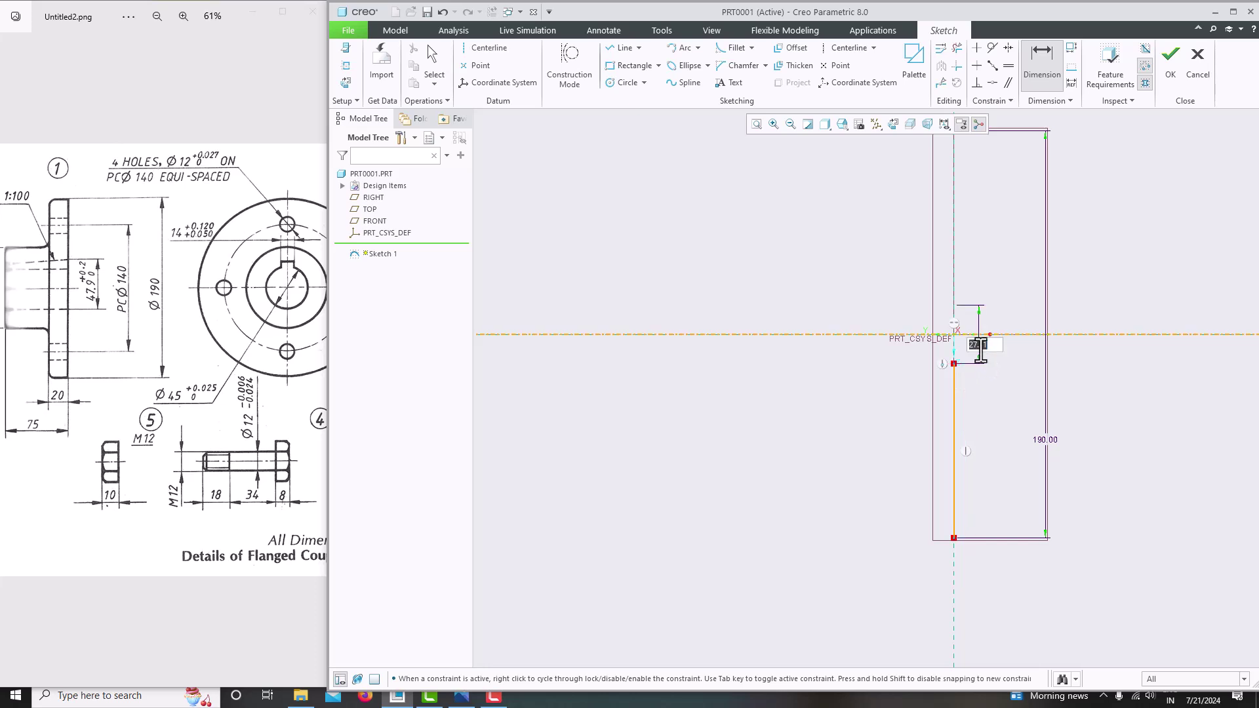
{"action": "type", "text": "45"}
{"action": "key", "text": "Return"}
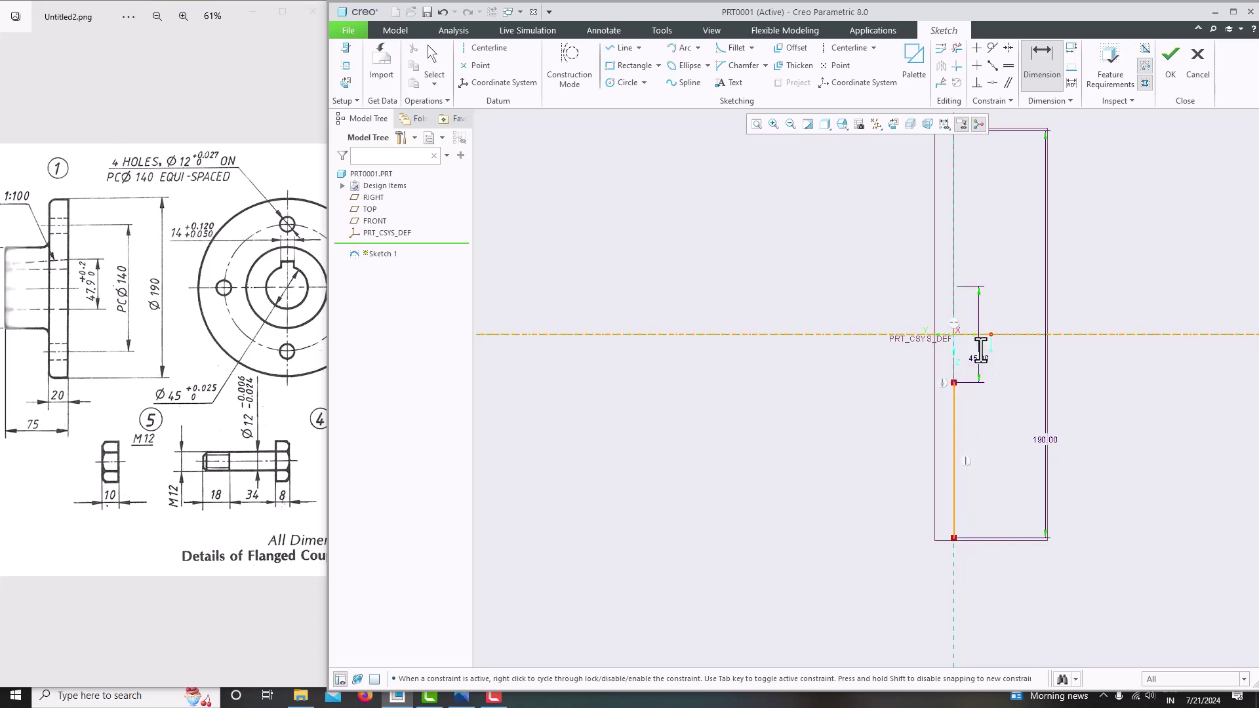
Close an L-shaped profile onto the vertical line, with a flange about 26 mm thick, a shoulder about 44 mm high and a hub extending about 52 mm
{"action": "left_click", "coordinate": [620, 48]}
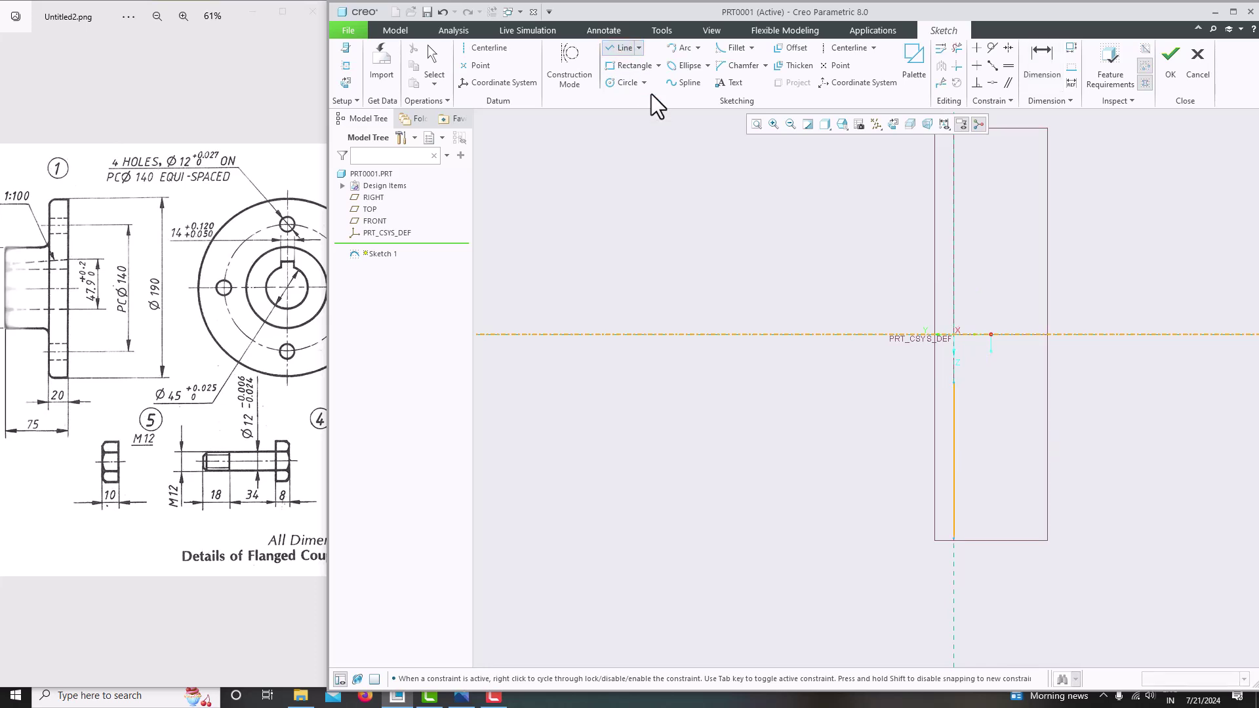
{"action": "left_click", "coordinate": [954, 540]}
{"action": "left_click", "coordinate": [898, 539]}
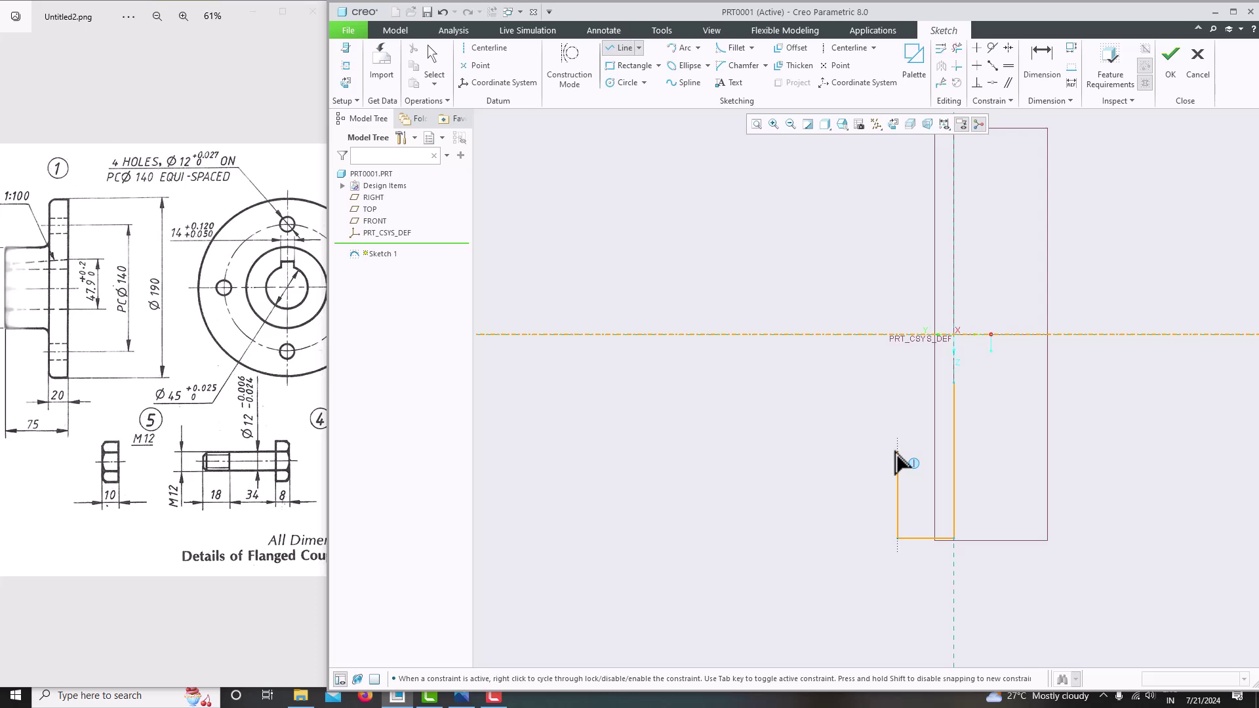
{"action": "left_click", "coordinate": [898, 446]}
{"action": "left_click", "coordinate": [787, 383]}
{"action": "left_click", "coordinate": [954, 383]}
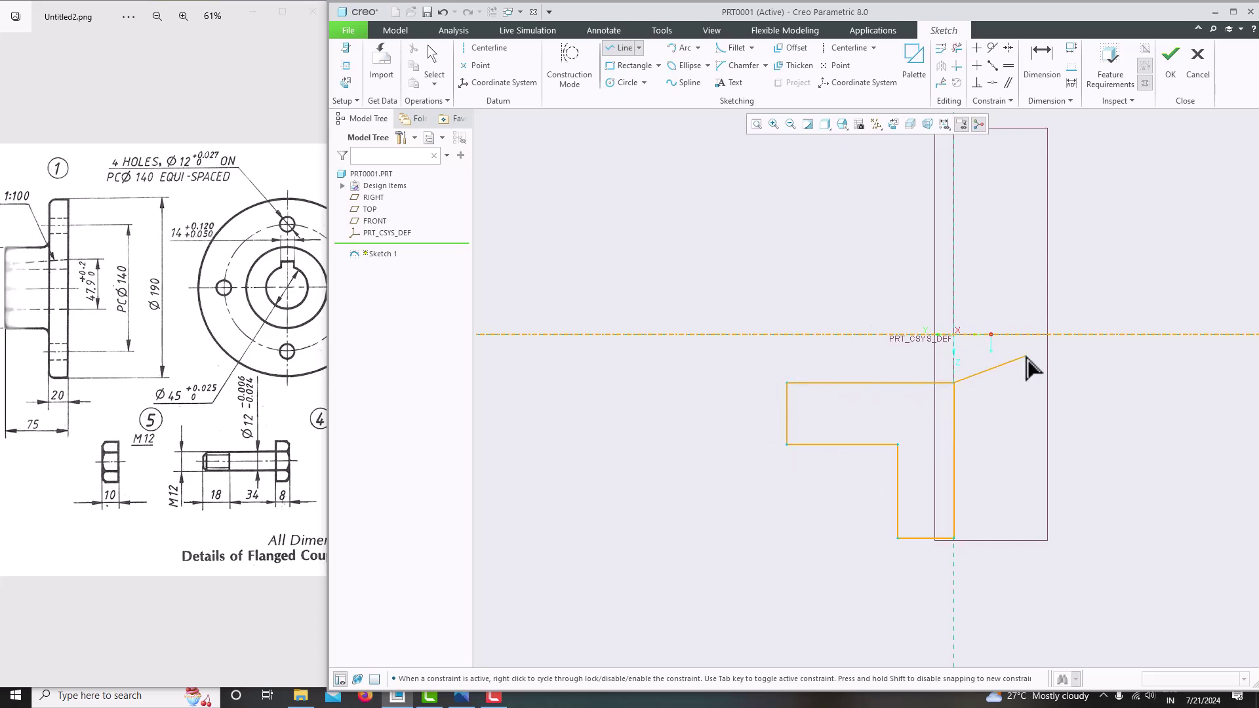
{"action": "middle_click", "coordinate": [1027, 389]}
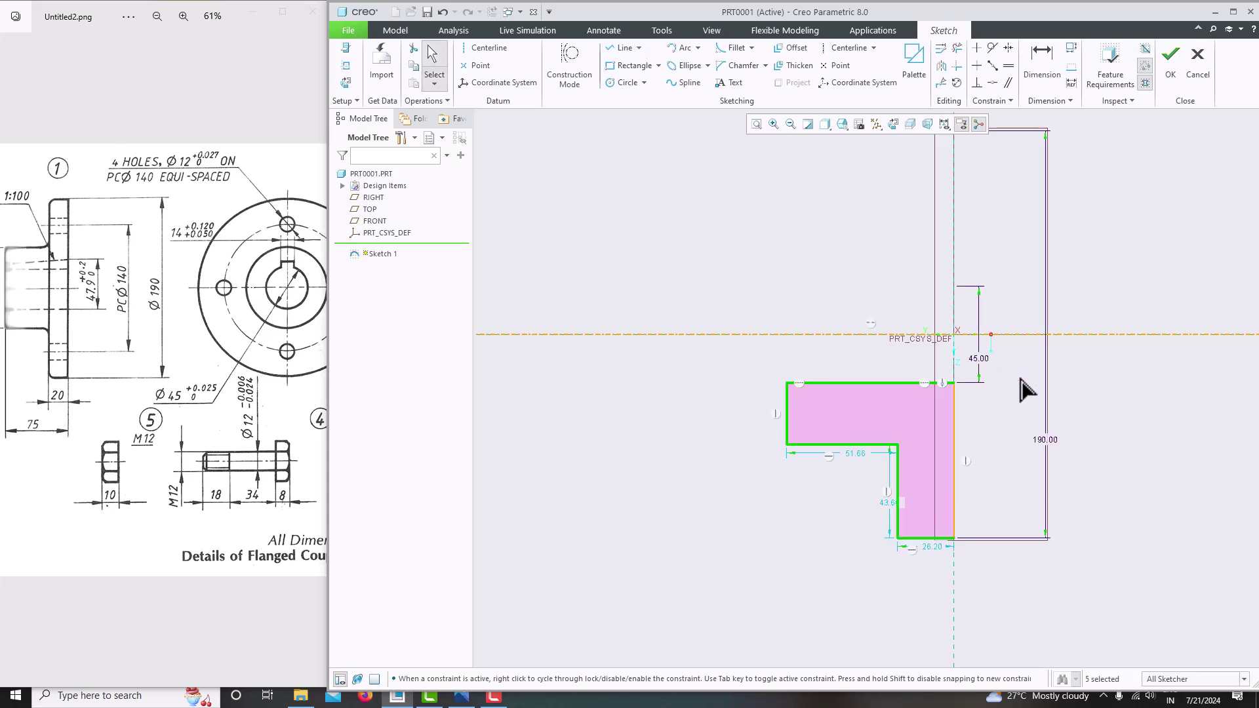
{"action": "left_click", "coordinate": [992, 423]}
Try to dimension the profile's overall length between the flange's outer rim corner and the hub's outer corner, and delete that dimension
{"action": "scroll", "coordinate": [102, 358], "scroll_direction": "down", "scroll_amount": 3}
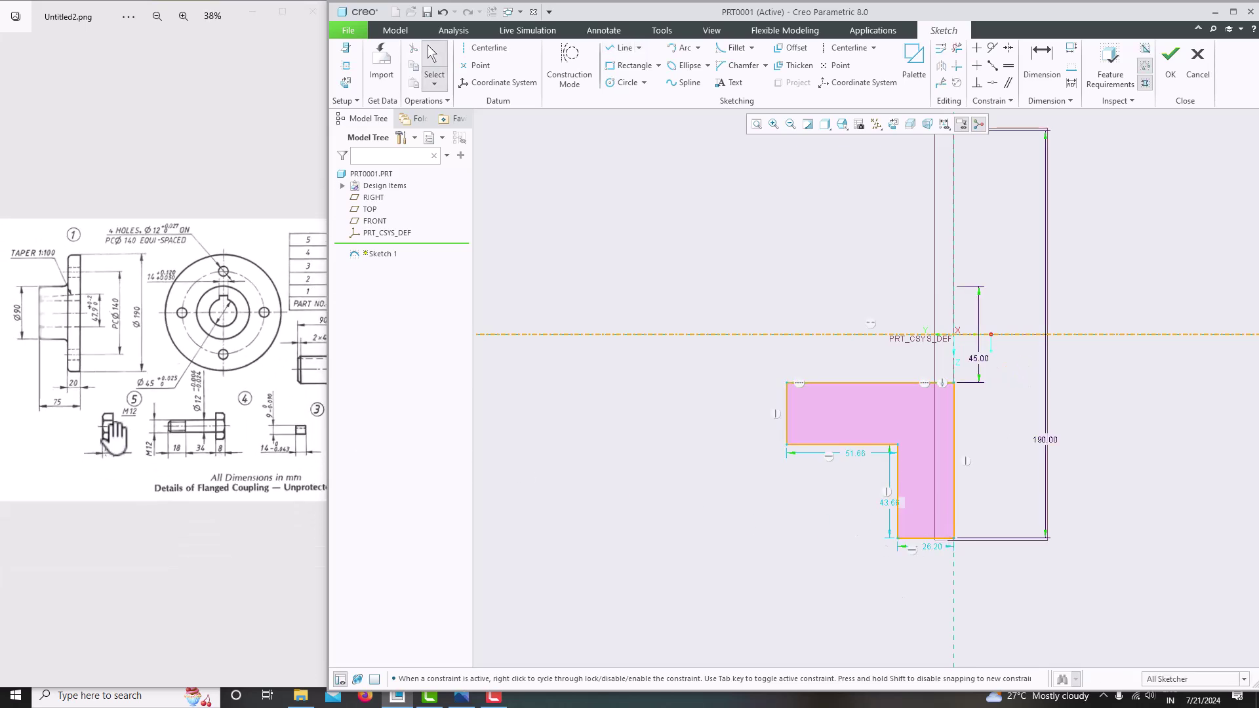
{"action": "scroll", "coordinate": [50, 387], "scroll_direction": "up", "scroll_amount": 5}
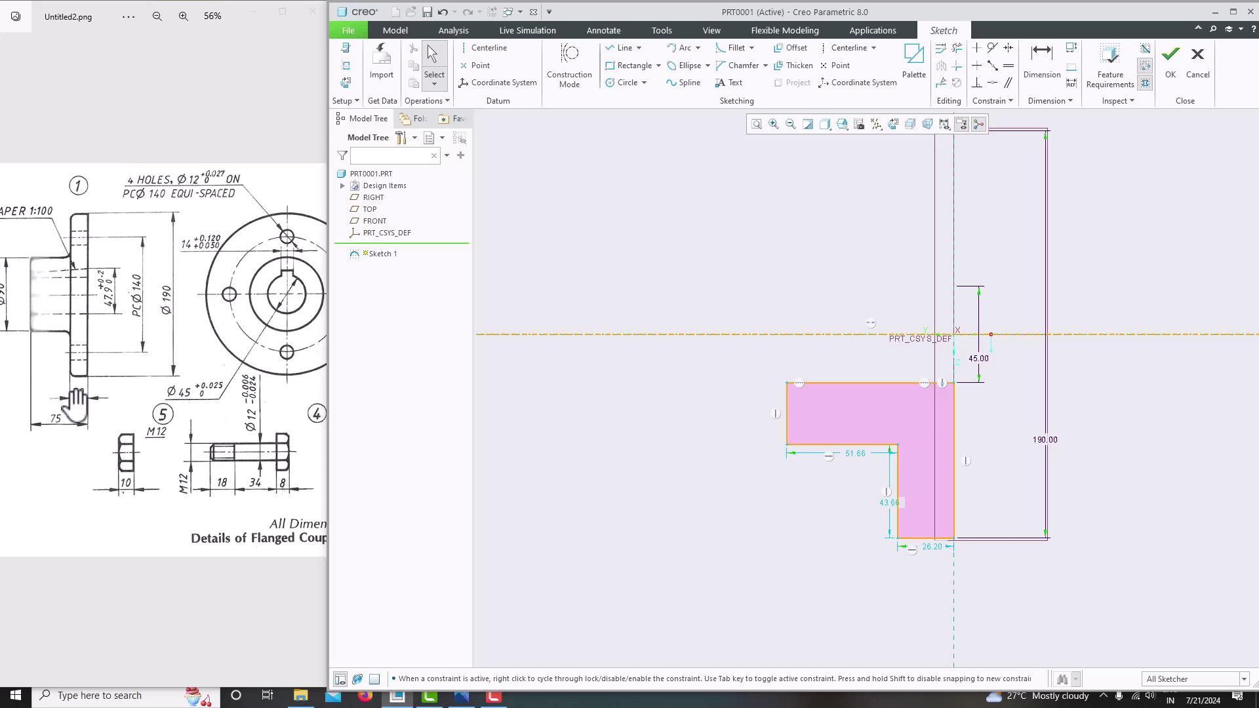
{"action": "left_click_drag", "start_coordinate": [76, 425], "coordinate": [172, 425]}
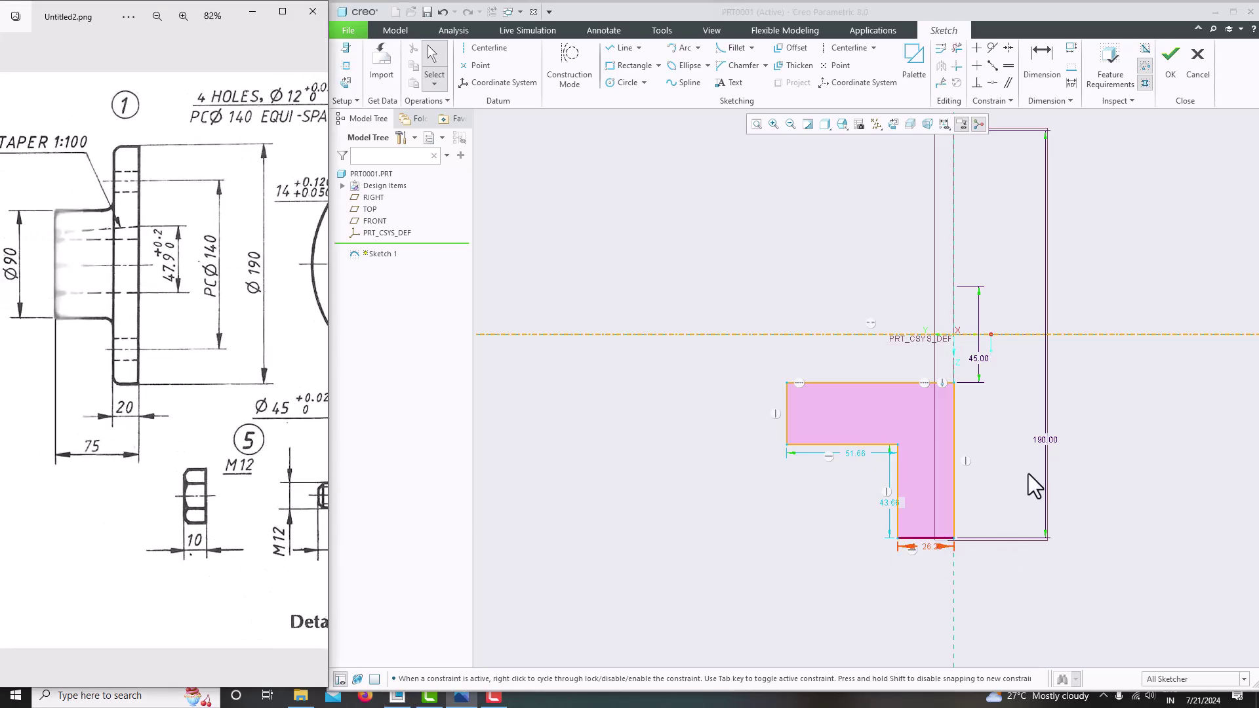
{"action": "left_click", "coordinate": [1042, 83]}
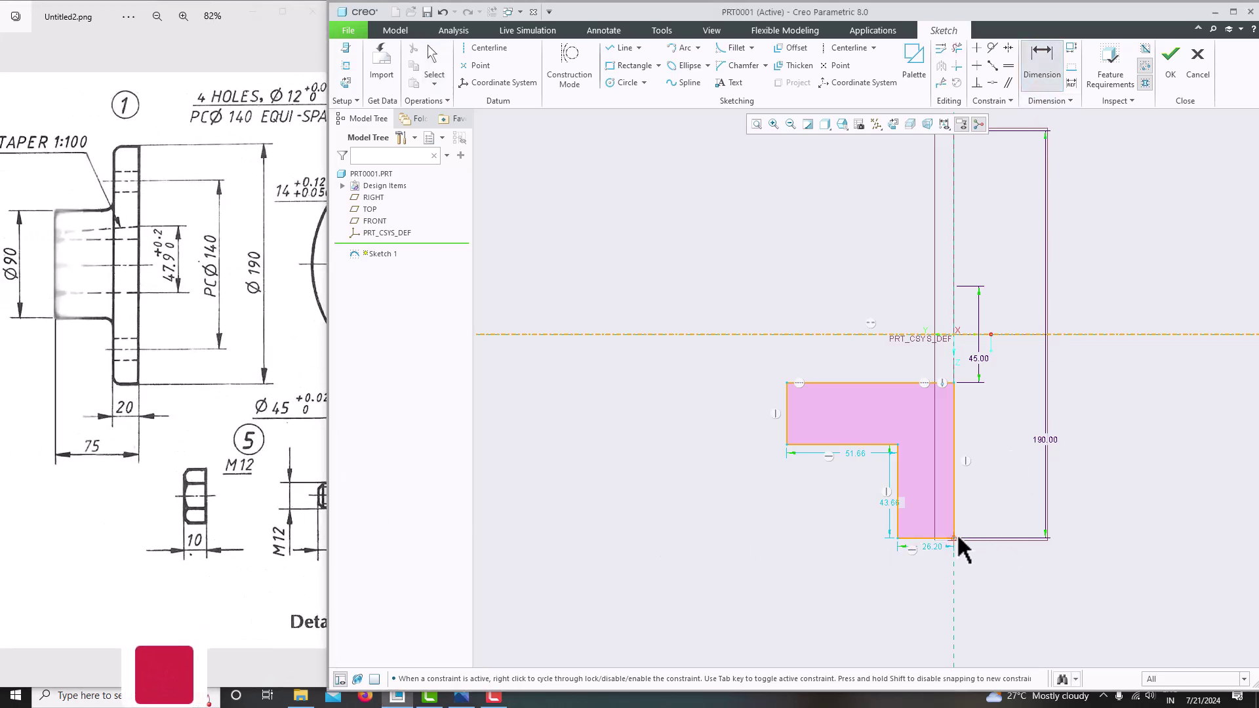
{"action": "left_click", "coordinate": [955, 538]}
{"action": "left_click", "coordinate": [788, 444]}
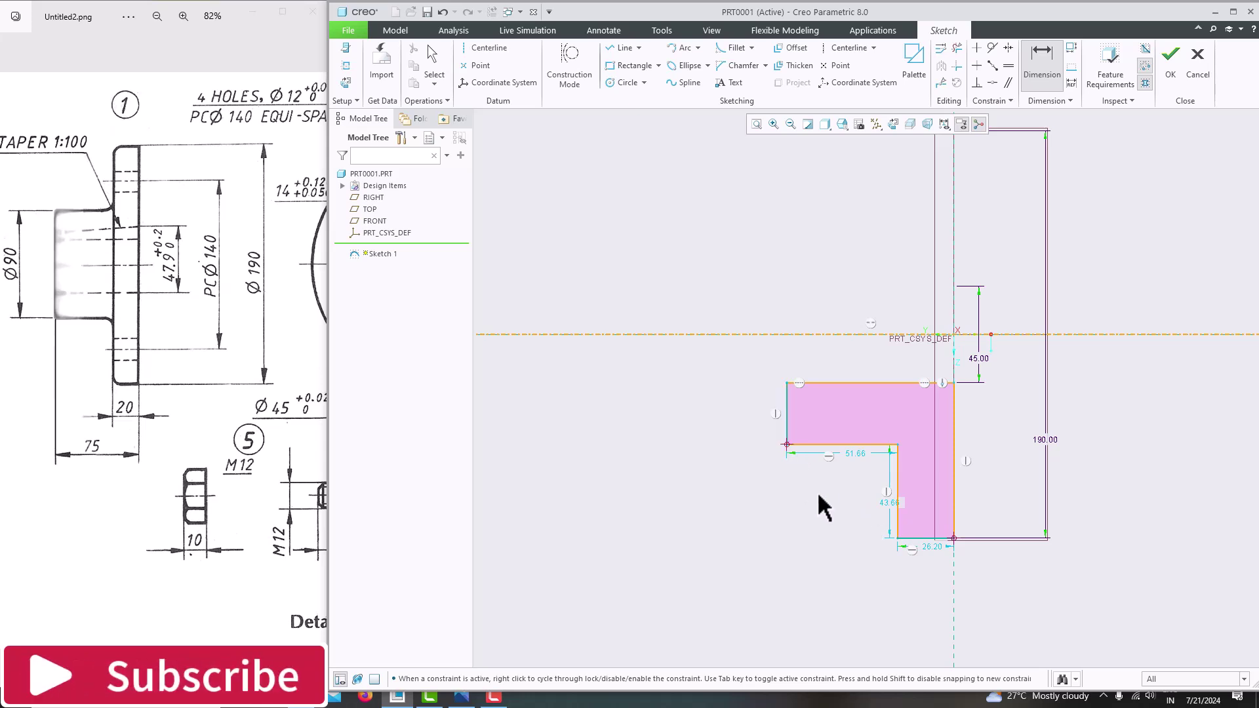
{"action": "middle_click", "coordinate": [845, 532]}
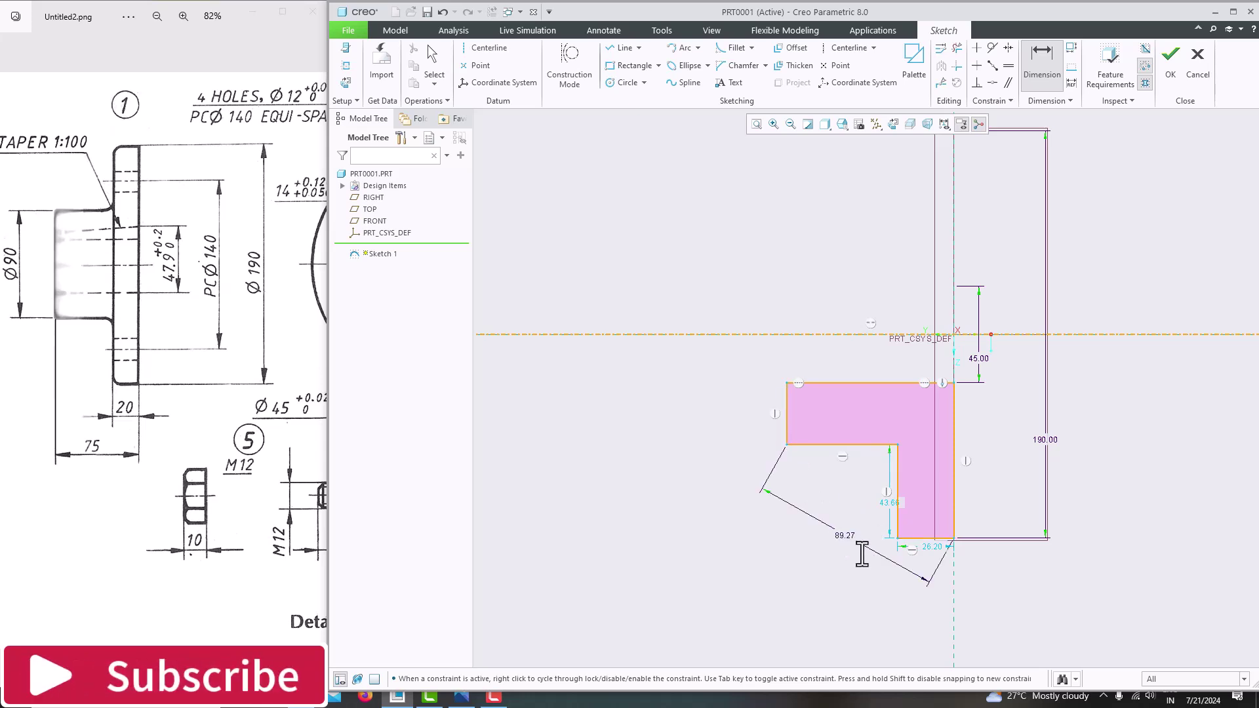
{"action": "middle_click", "coordinate": [844, 535]}
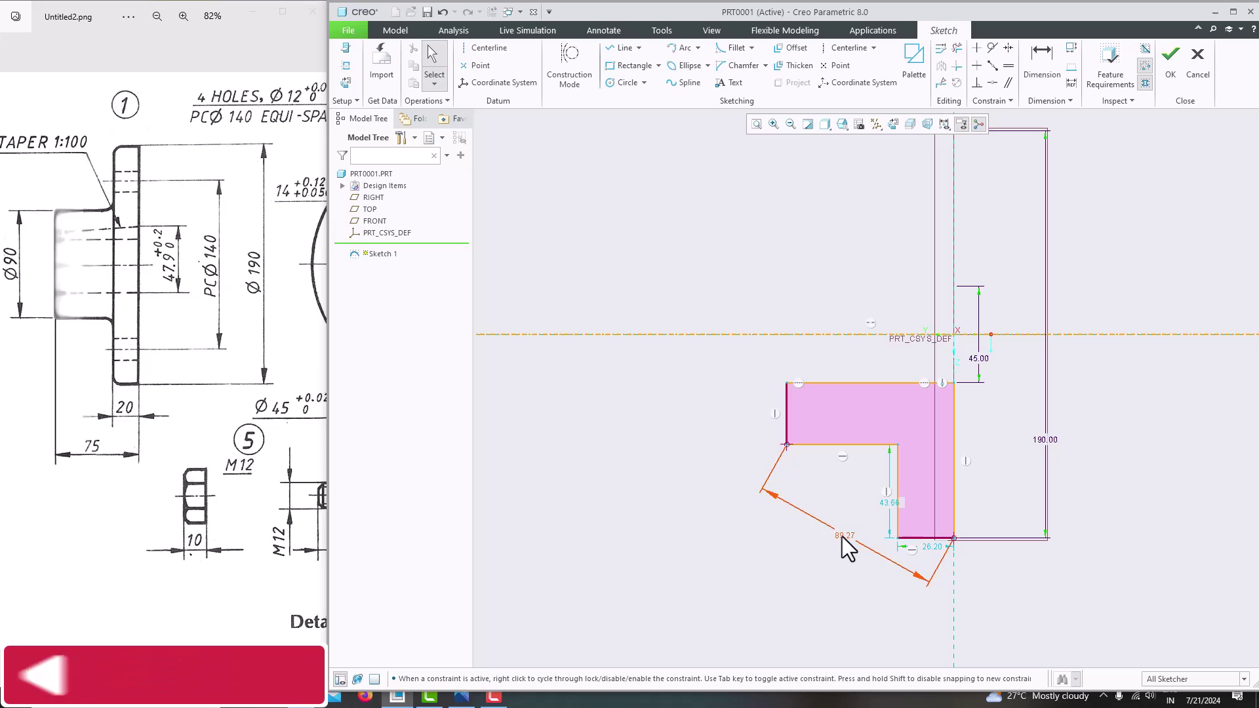
{"action": "key", "text": "Delete"}
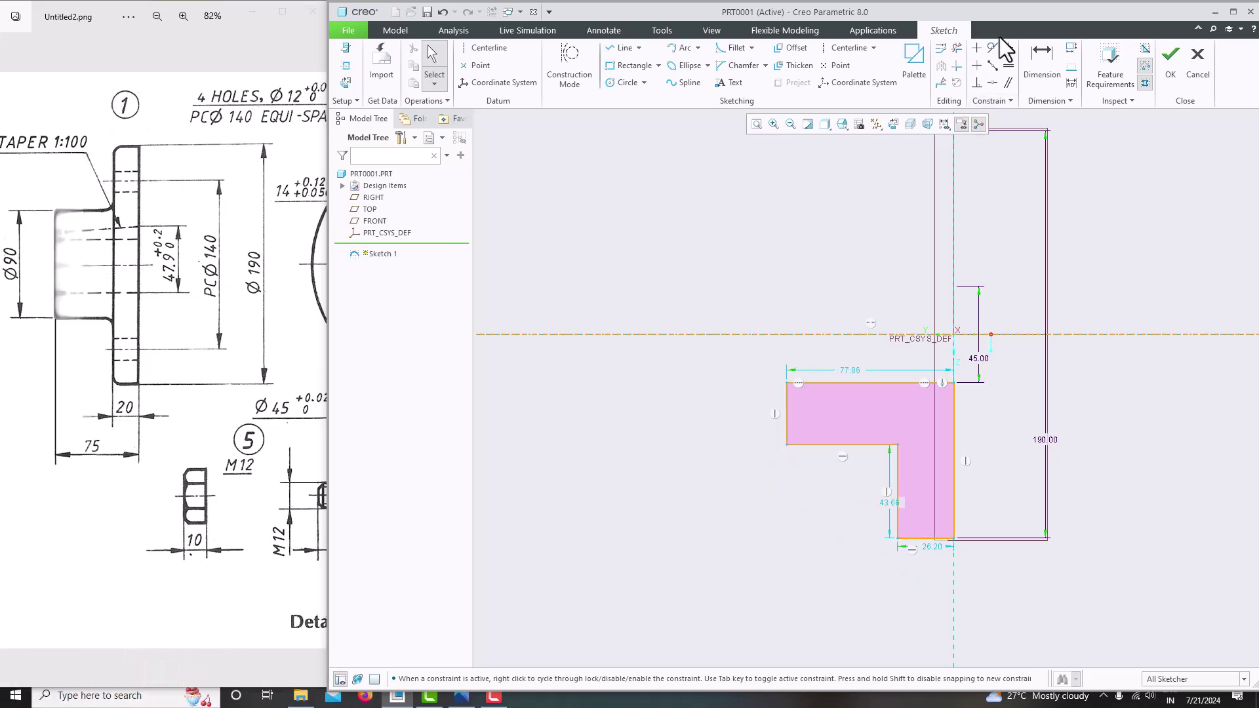
Dimension the profile's overall length from the hub's outer corner to the vertical flange face as 75 mm
{"action": "left_click", "coordinate": [1040, 65]}
{"action": "left_click", "coordinate": [787, 445]}
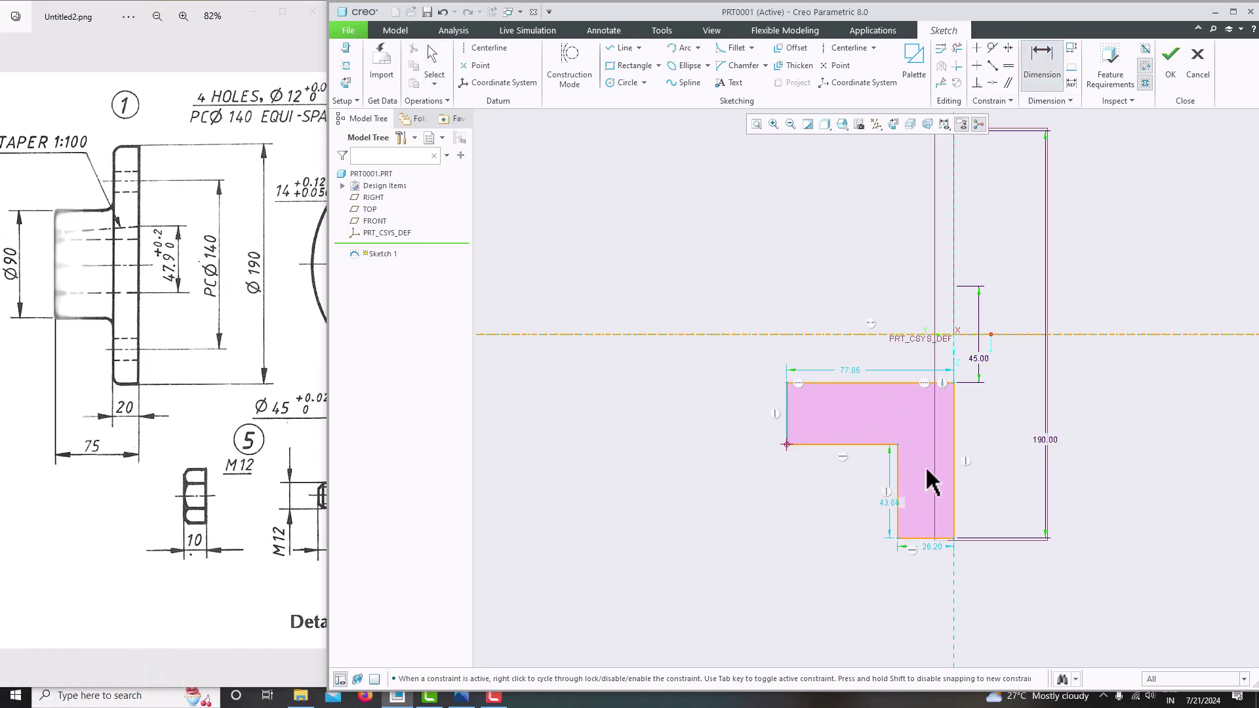
{"action": "left_click", "coordinate": [955, 477]}
{"action": "middle_click", "coordinate": [916, 443]}
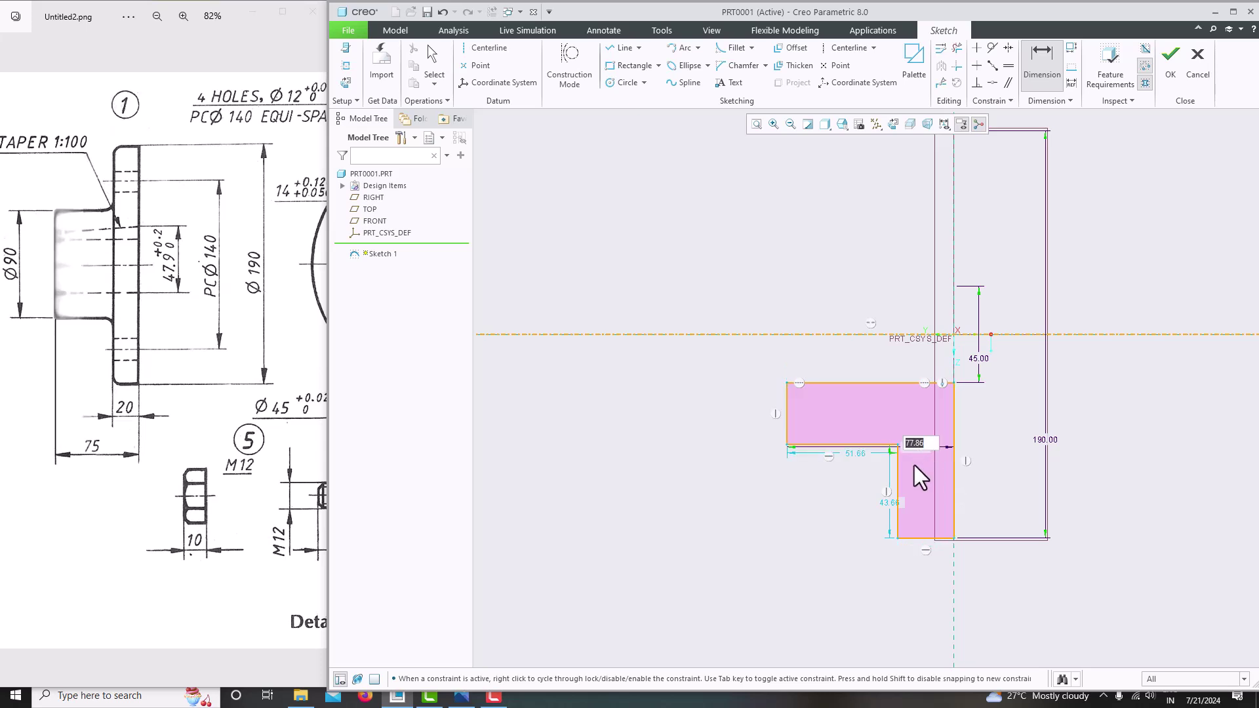
{"action": "type", "text": "75"}
{"action": "key", "text": "Return"}
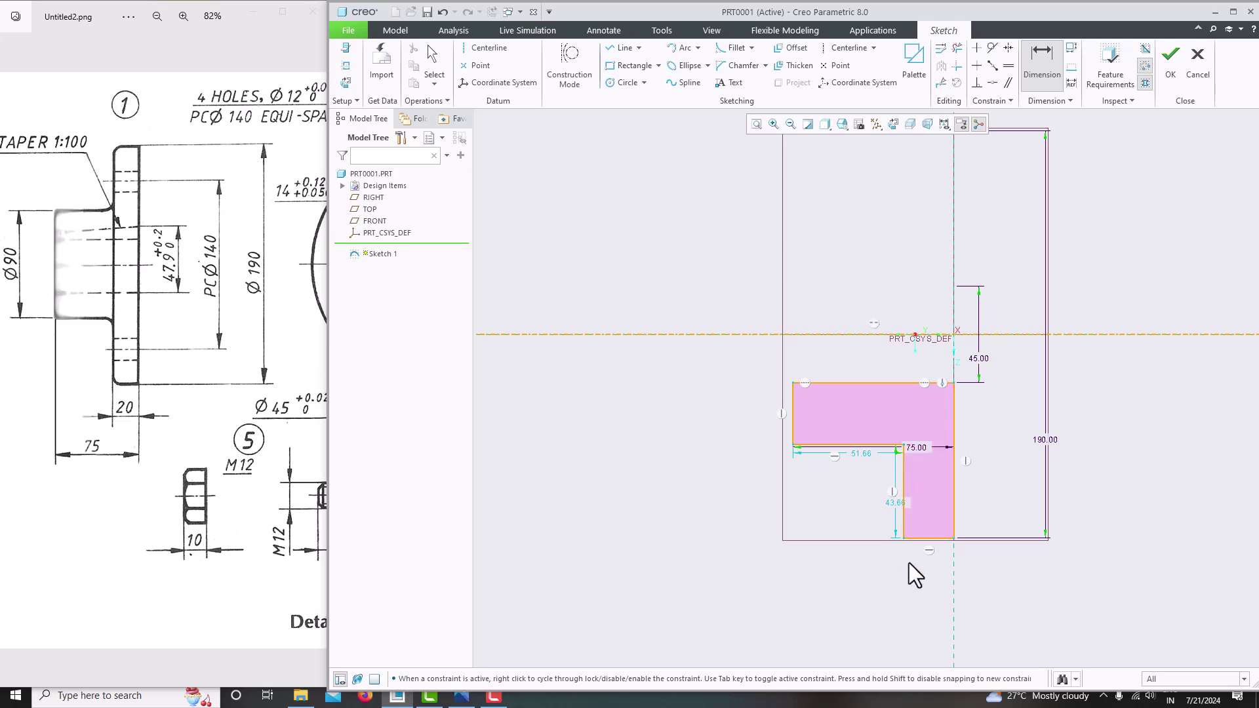
Move the overall length dimension below the profile with the view parallel to the sketch plane
{"action": "mouse_move", "coordinate": [909, 563]}
{"action": "middle_mouse_down"}
{"action": "mouse_move", "coordinate": [913, 433]}
{"action": "mouse_move", "coordinate": [942, 297]}
{"action": "mouse_move", "coordinate": [932, 154]}
{"action": "middle_mouse_up"}
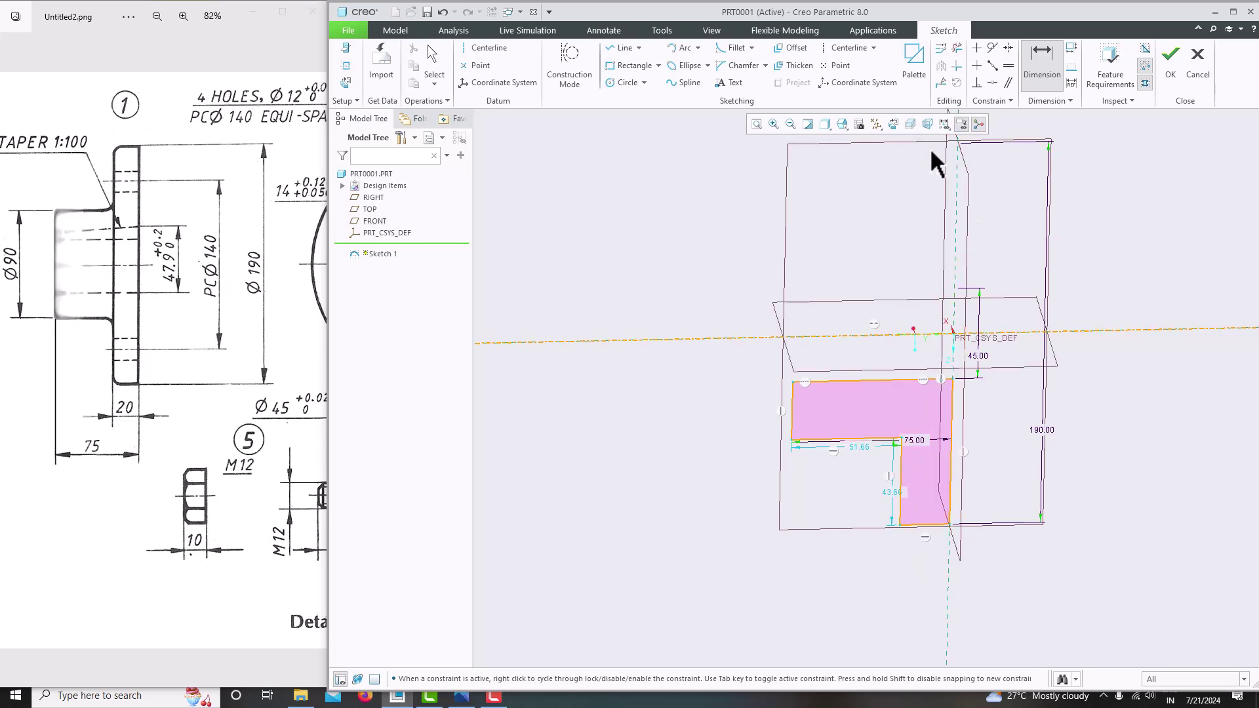
{"action": "left_click", "coordinate": [900, 124]}
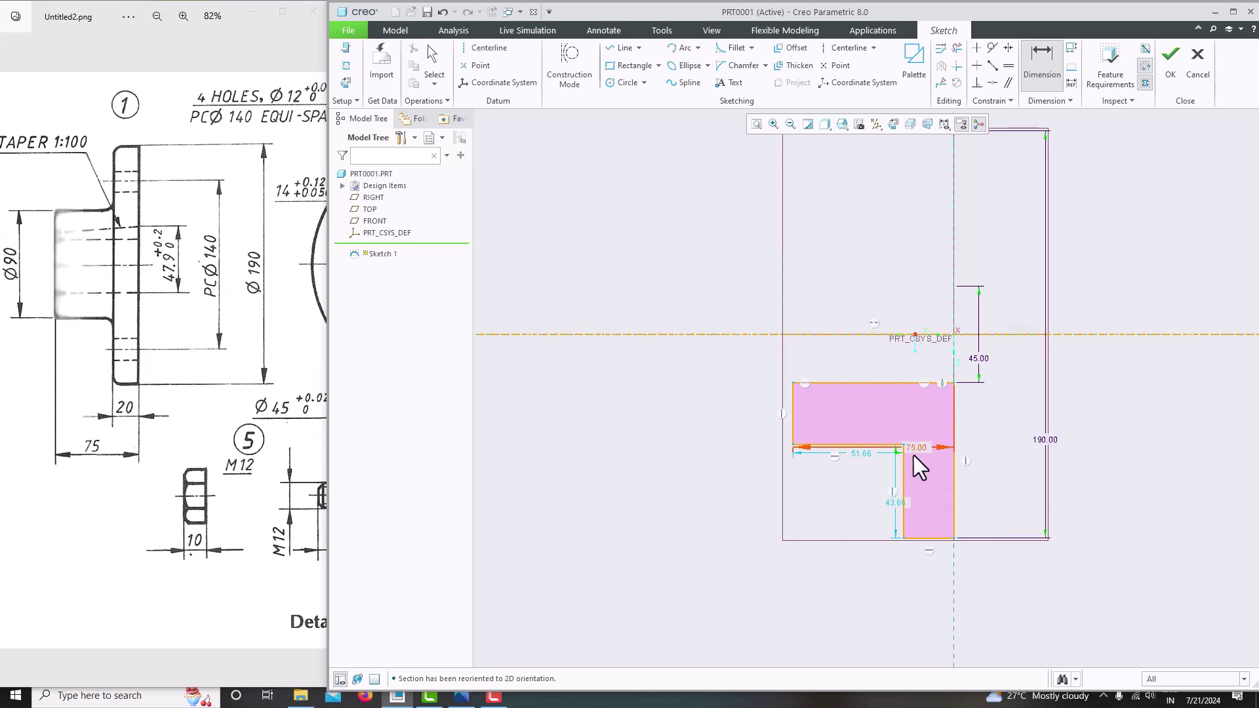
{"action": "middle_click", "coordinate": [918, 564]}
{"action": "left_click_drag", "start_coordinate": [916, 447], "coordinate": [915, 577]}
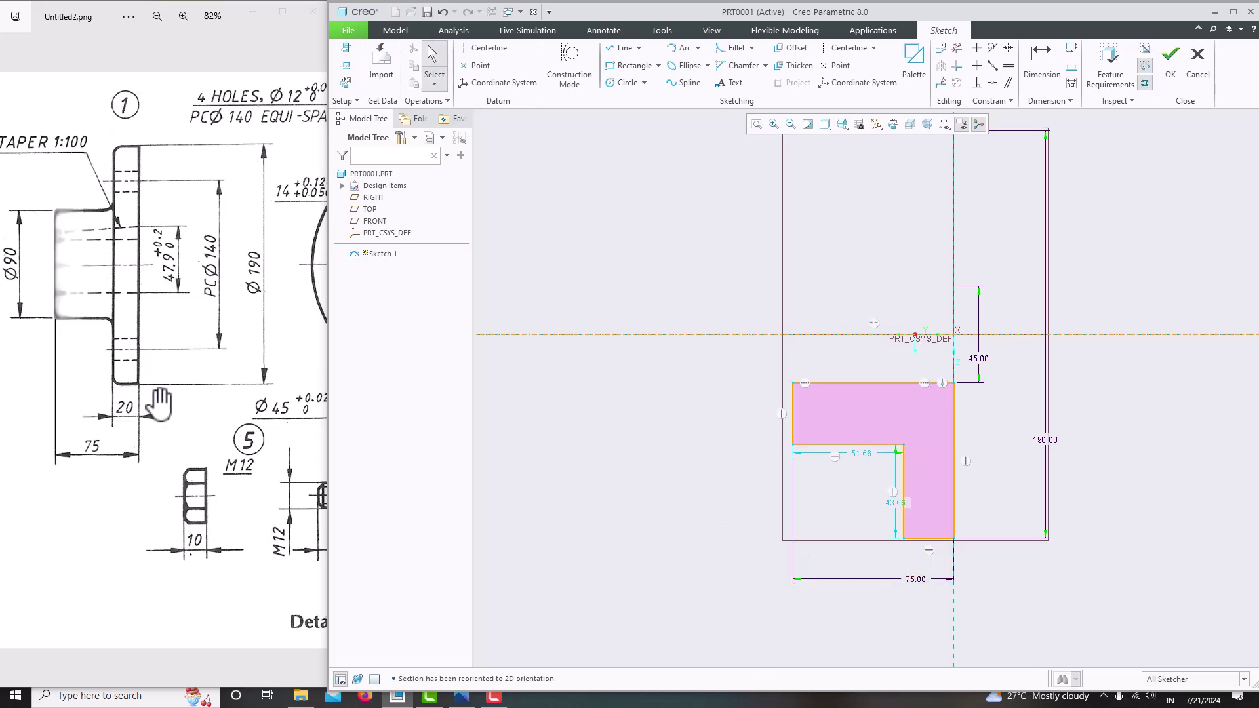
Dimension the flange's thickness at the profile's lower edge as 20 mm
{"action": "left_click", "coordinate": [1044, 66]}
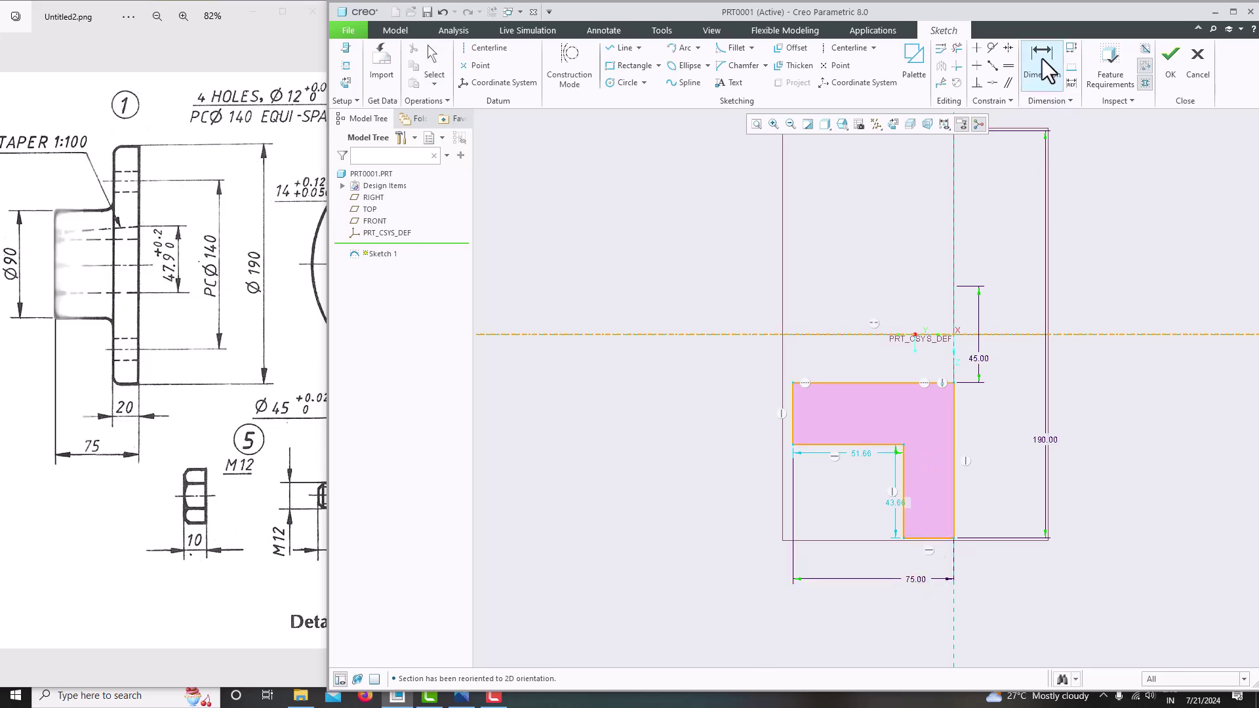
{"action": "middle_click", "coordinate": [925, 552]}
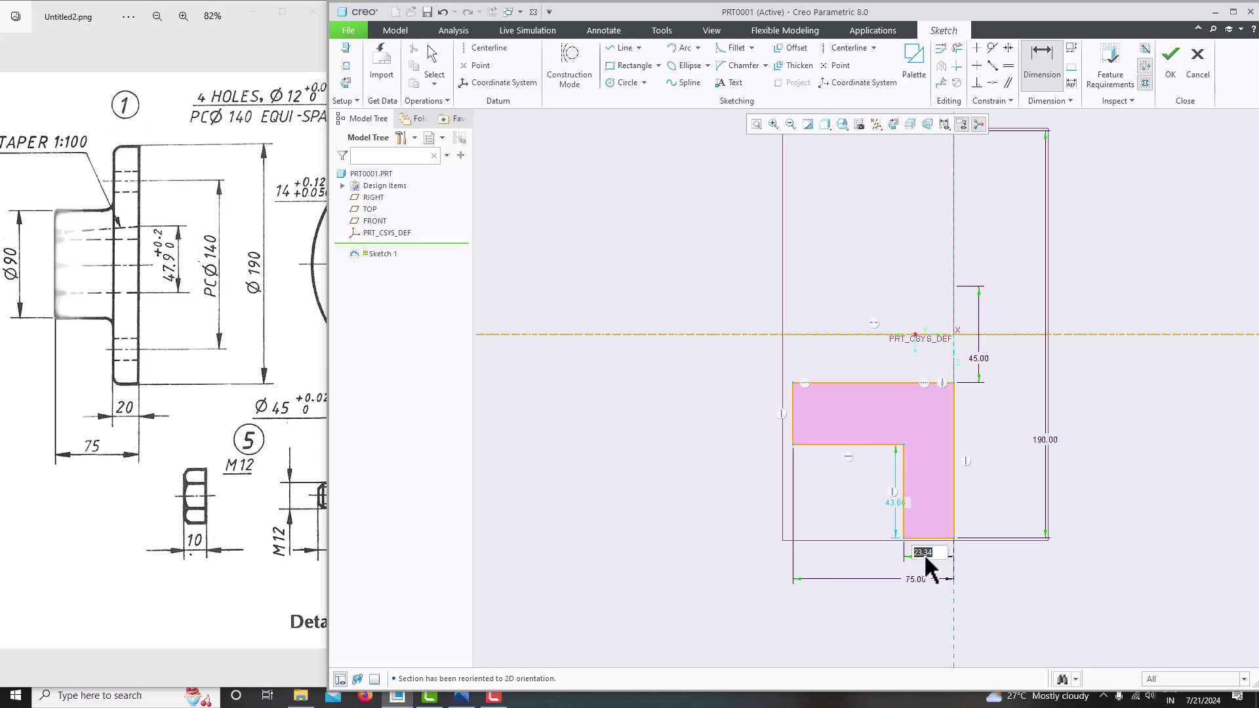
{"action": "type", "text": "20"}
{"action": "key", "text": "Return"}
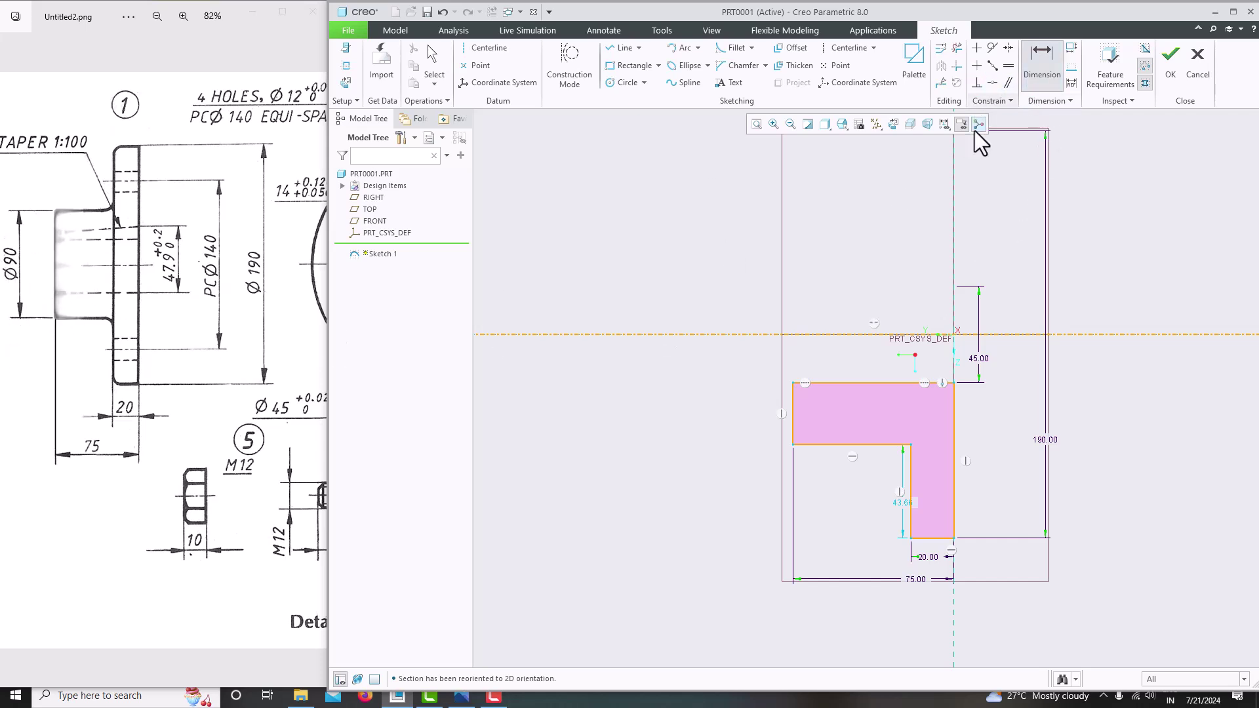
Dimension the hub's outer corner as a 90 mm diameter about the horizontal centerline
{"action": "left_click", "coordinate": [803, 336]}
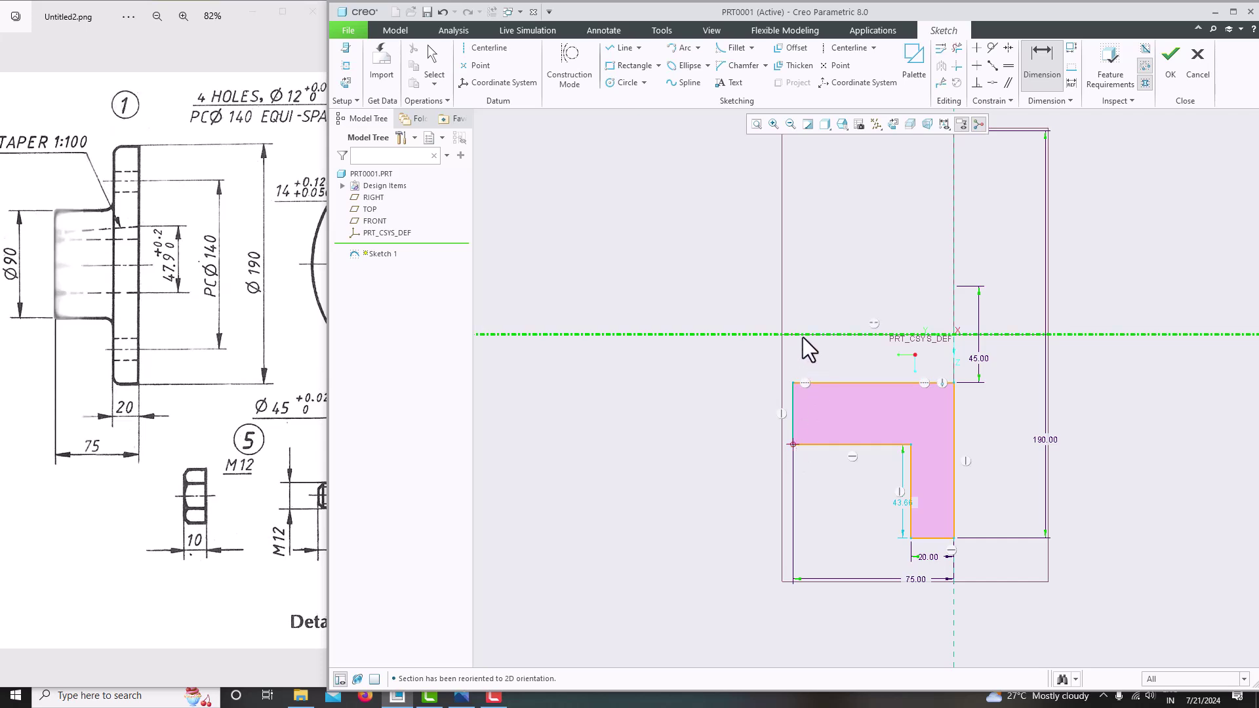
{"action": "middle_click", "coordinate": [734, 364]}
{"action": "type", "text": "90"}
{"action": "key", "text": "Return"}
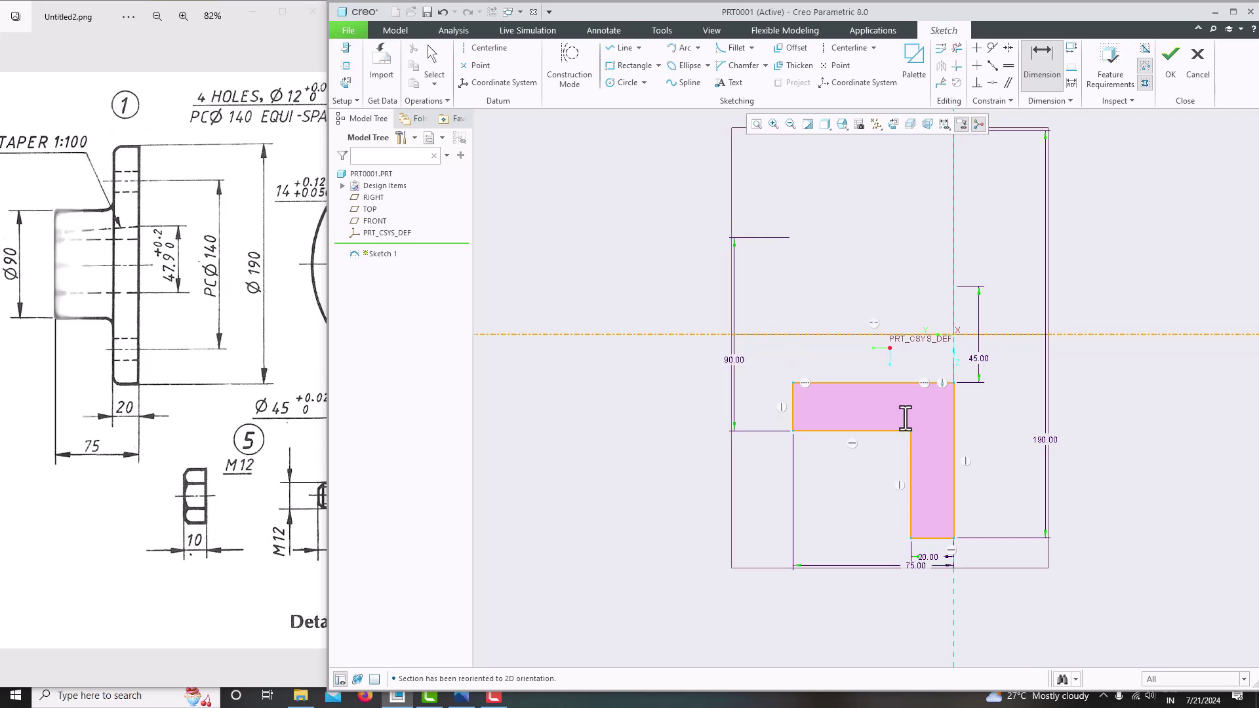
Finish the profile sketch and revolve it 360° about its internal centerline as a solid
{"action": "middle_click", "coordinate": [1007, 402]}
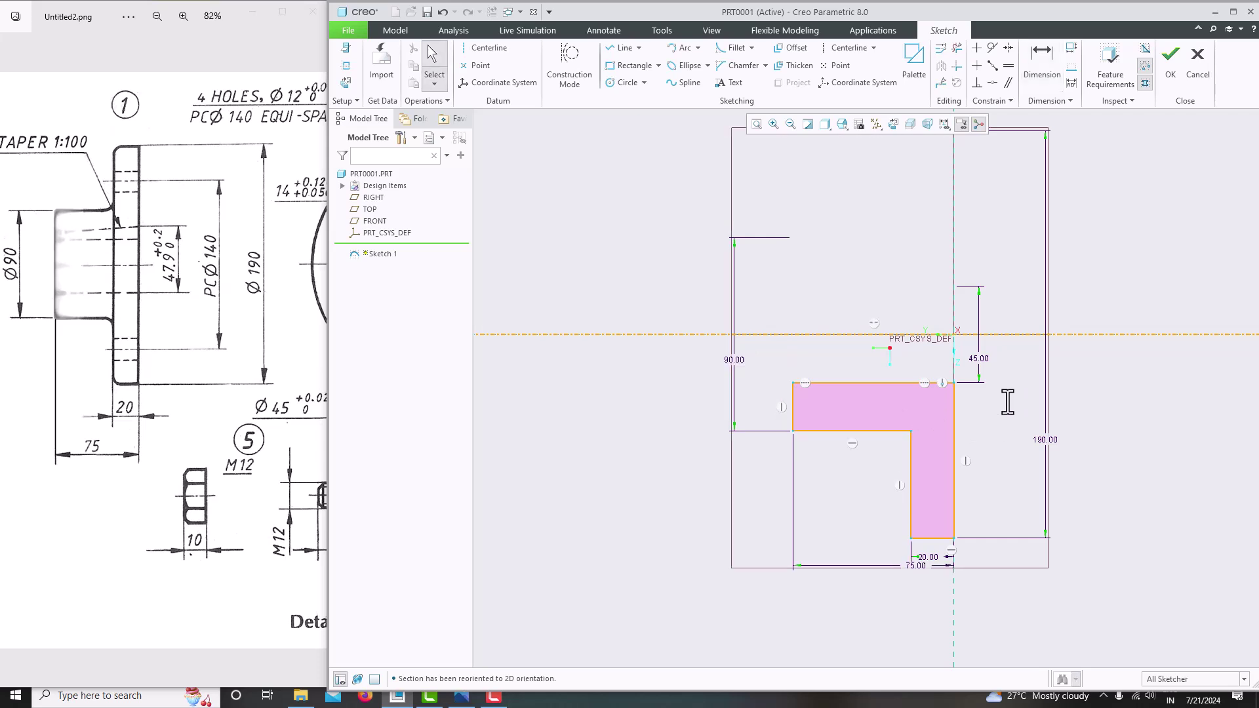
{"action": "left_click", "coordinate": [1167, 79]}
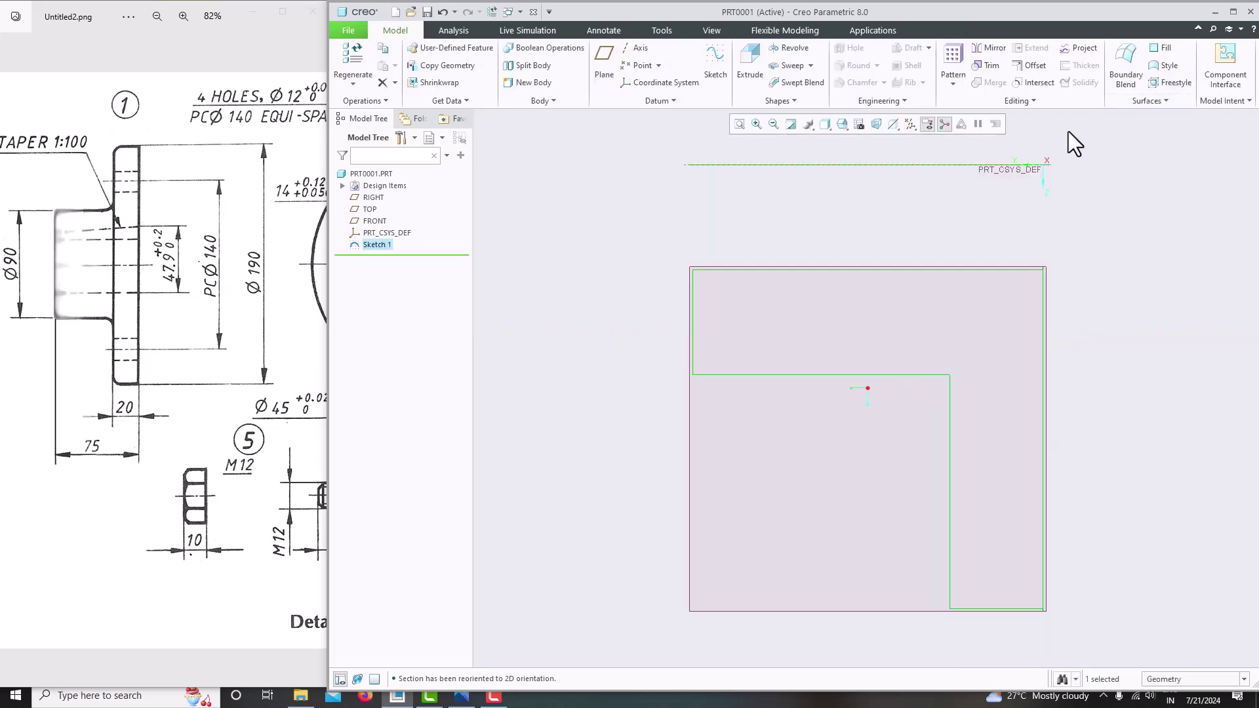
{"action": "left_click", "coordinate": [757, 63]}
{"action": "left_click", "coordinate": [909, 71]}
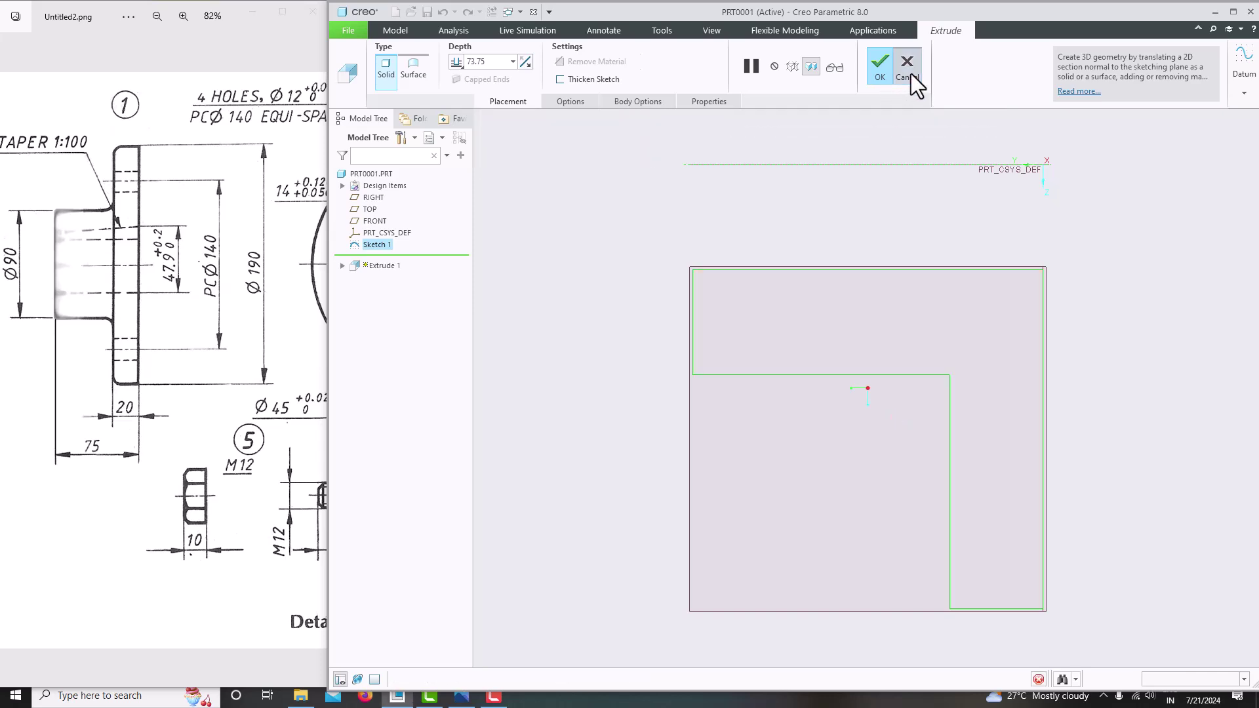
{"action": "left_click", "coordinate": [799, 51]}
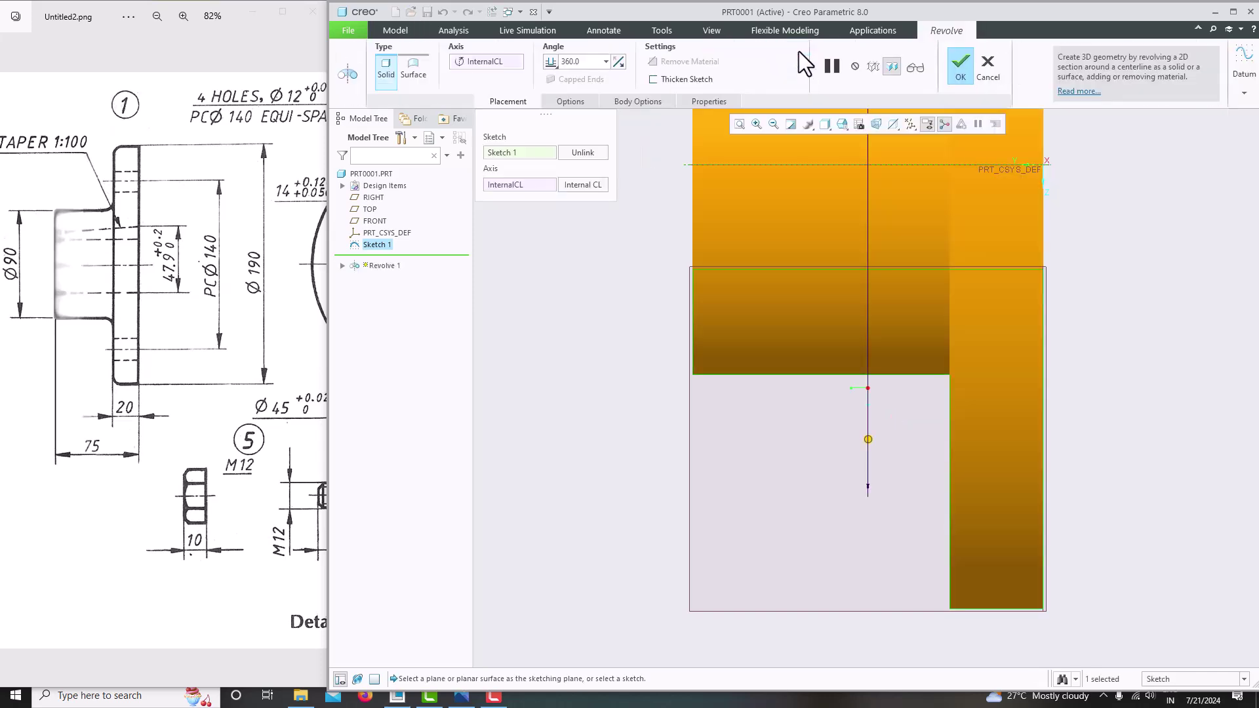
{"action": "middle_click_drag", "start_coordinate": [807, 387], "coordinate": [866, 374]}
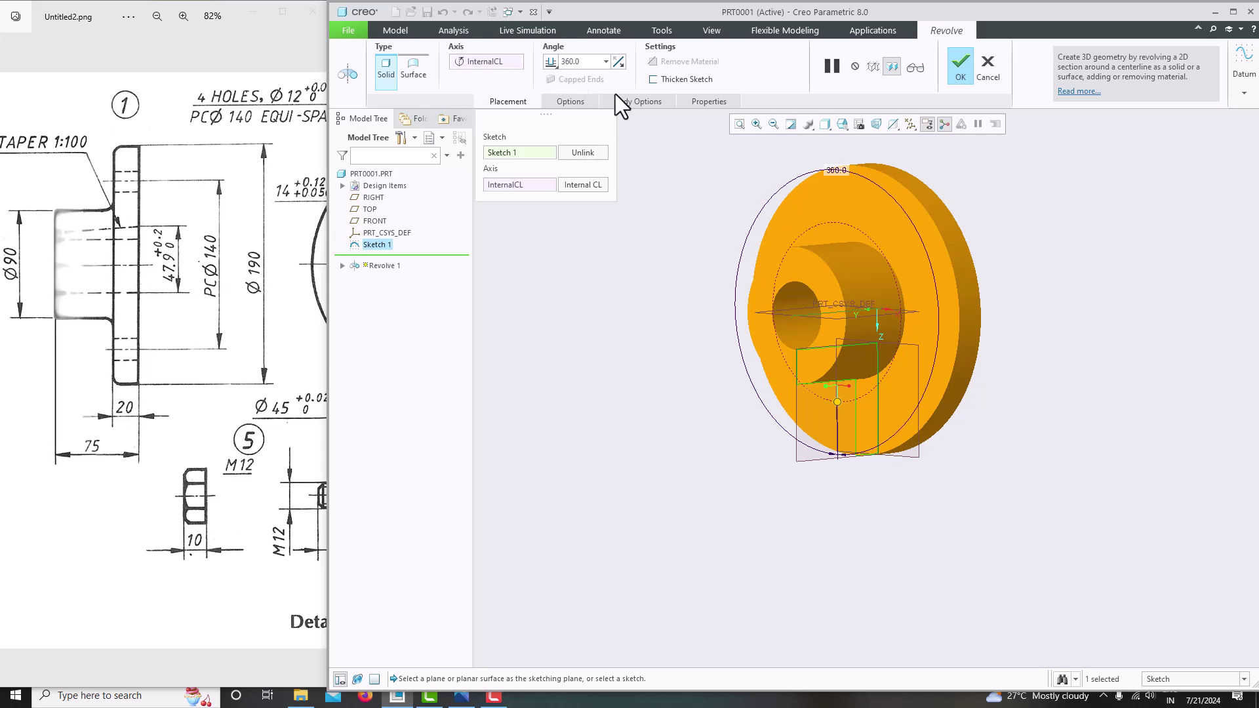
{"action": "left_click", "coordinate": [959, 65]}
{"action": "mouse_move", "coordinate": [958, 214]}
{"action": "middle_mouse_down"}
{"action": "mouse_move", "coordinate": [961, 247]}
{"action": "mouse_move", "coordinate": [905, 270]}
{"action": "mouse_move", "coordinate": [801, 350]}
{"action": "mouse_move", "coordinate": [989, 427]}
{"action": "mouse_move", "coordinate": [1046, 405]}
{"action": "middle_mouse_up"}
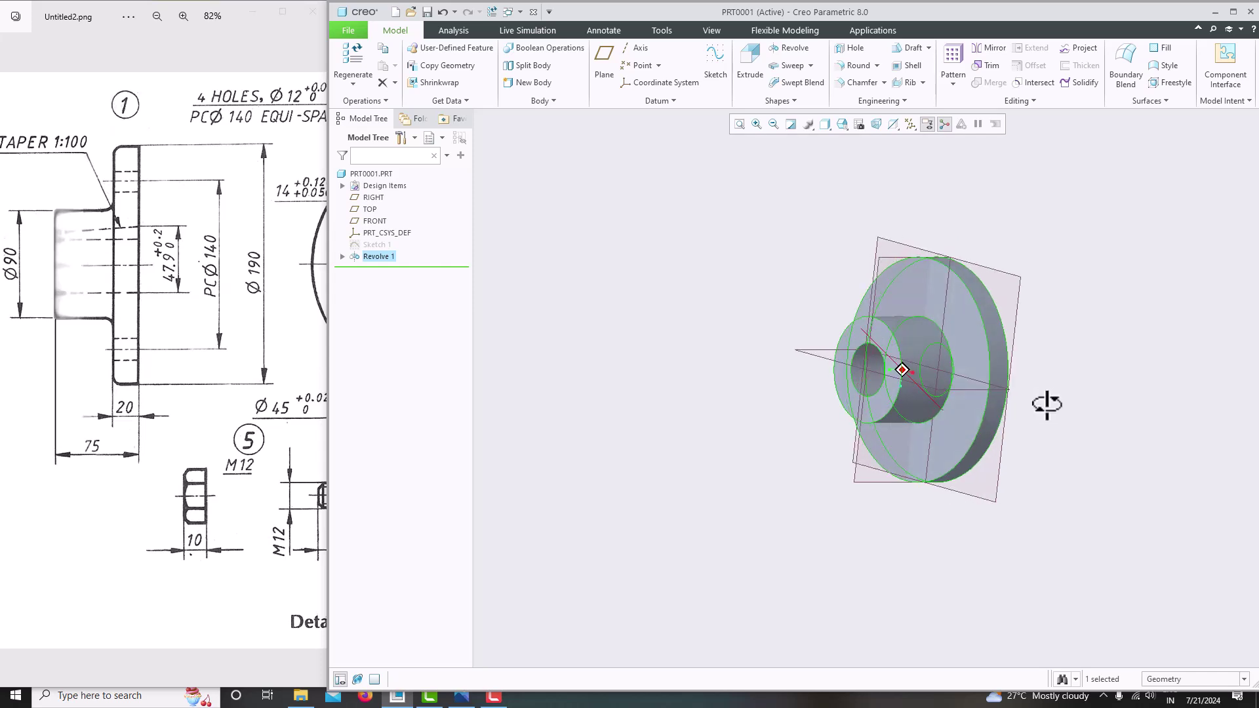
Start a sketch on the RIGHT datum plane with the view parallel to it and the model clipped there
{"action": "scroll", "coordinate": [160, 335], "scroll_direction": "down", "scroll_amount": 3}
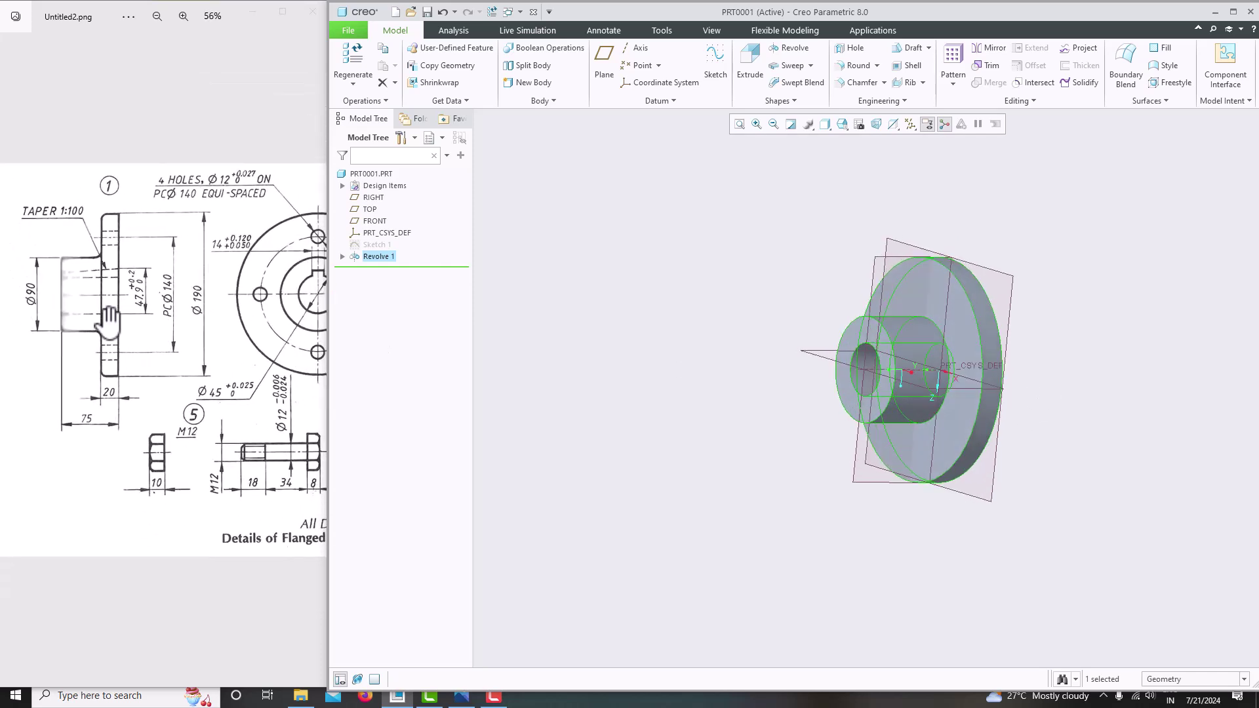
{"action": "scroll", "coordinate": [107, 324], "scroll_direction": "down", "scroll_amount": 3}
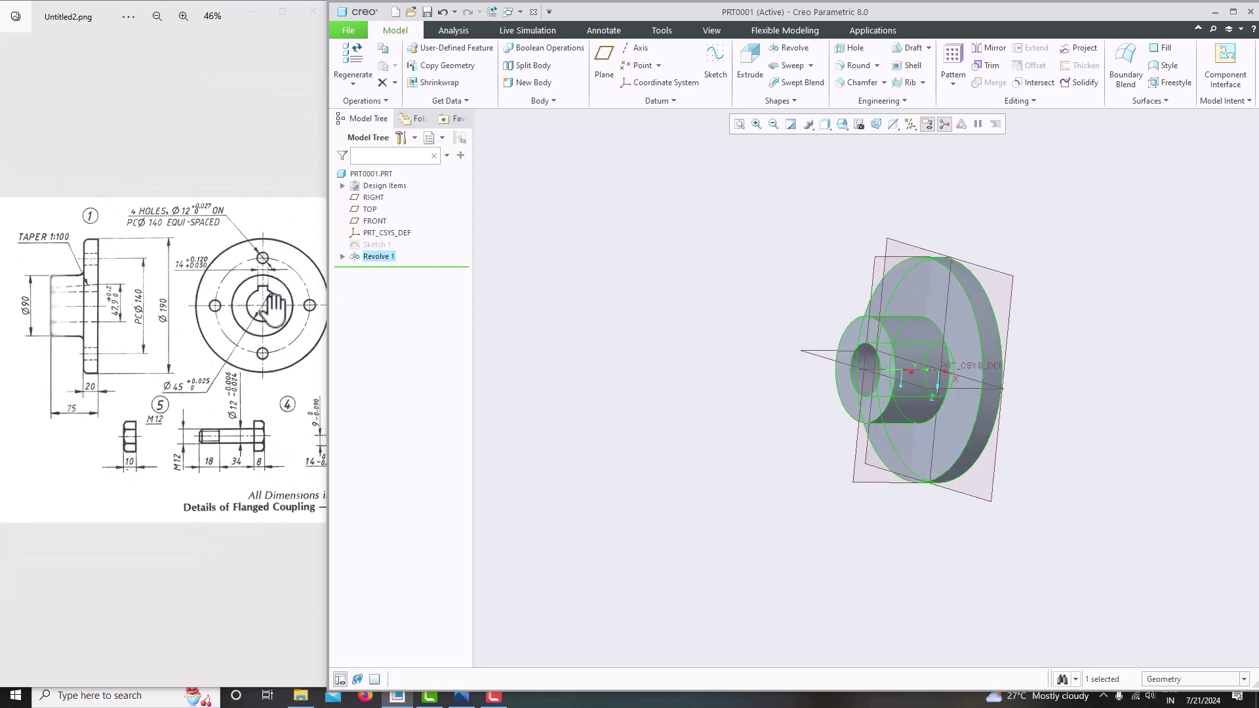
{"action": "scroll", "coordinate": [263, 303], "scroll_direction": "up", "scroll_amount": 2}
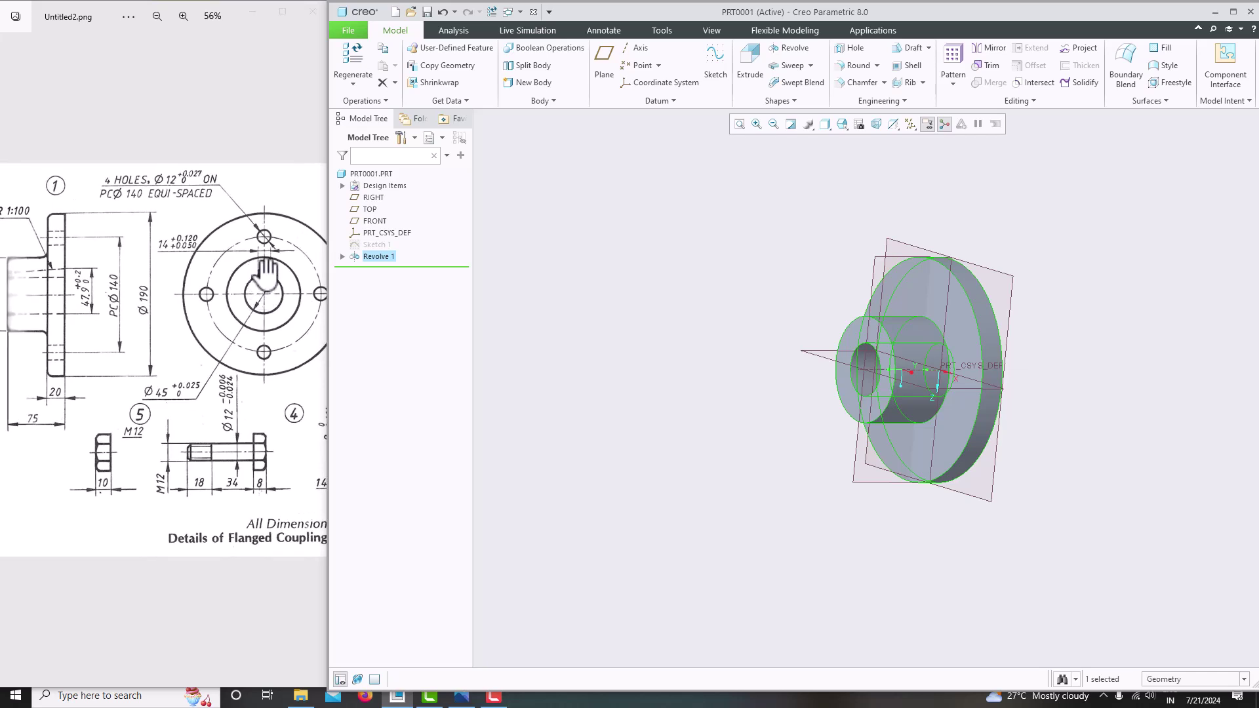
{"action": "middle_click_drag", "start_coordinate": [797, 360], "coordinate": [756, 343]}
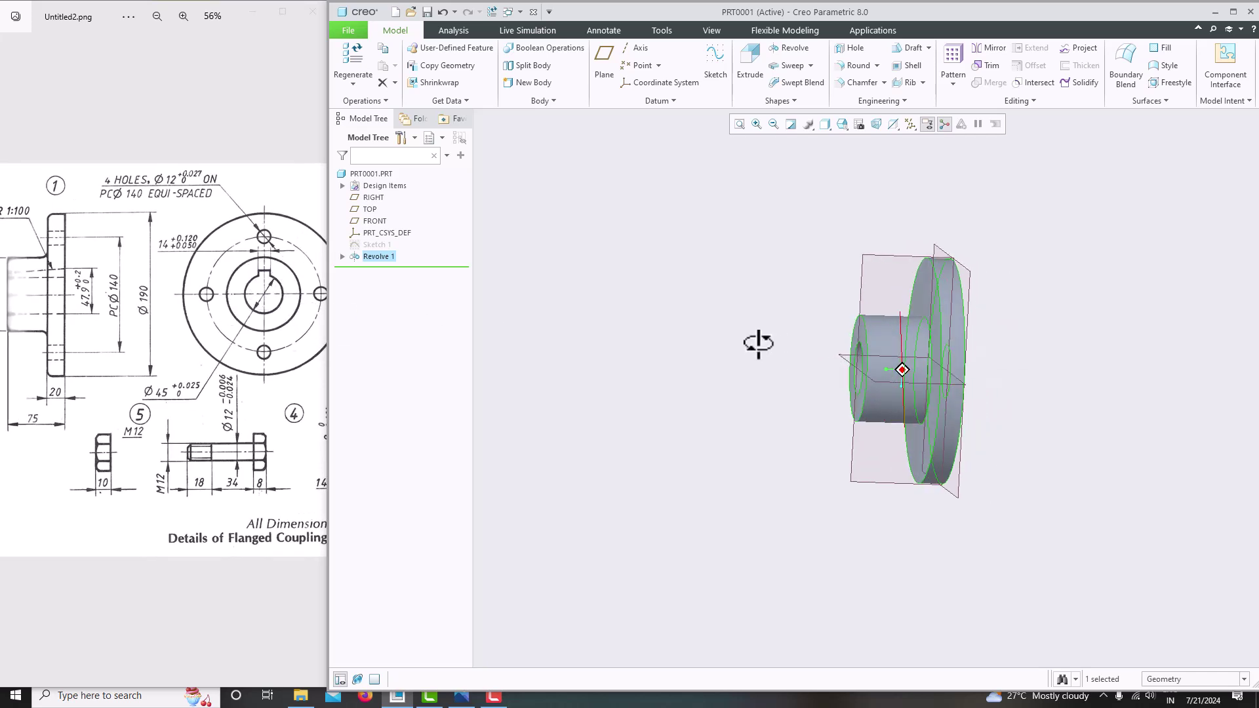
{"action": "left_click", "coordinate": [866, 266]}
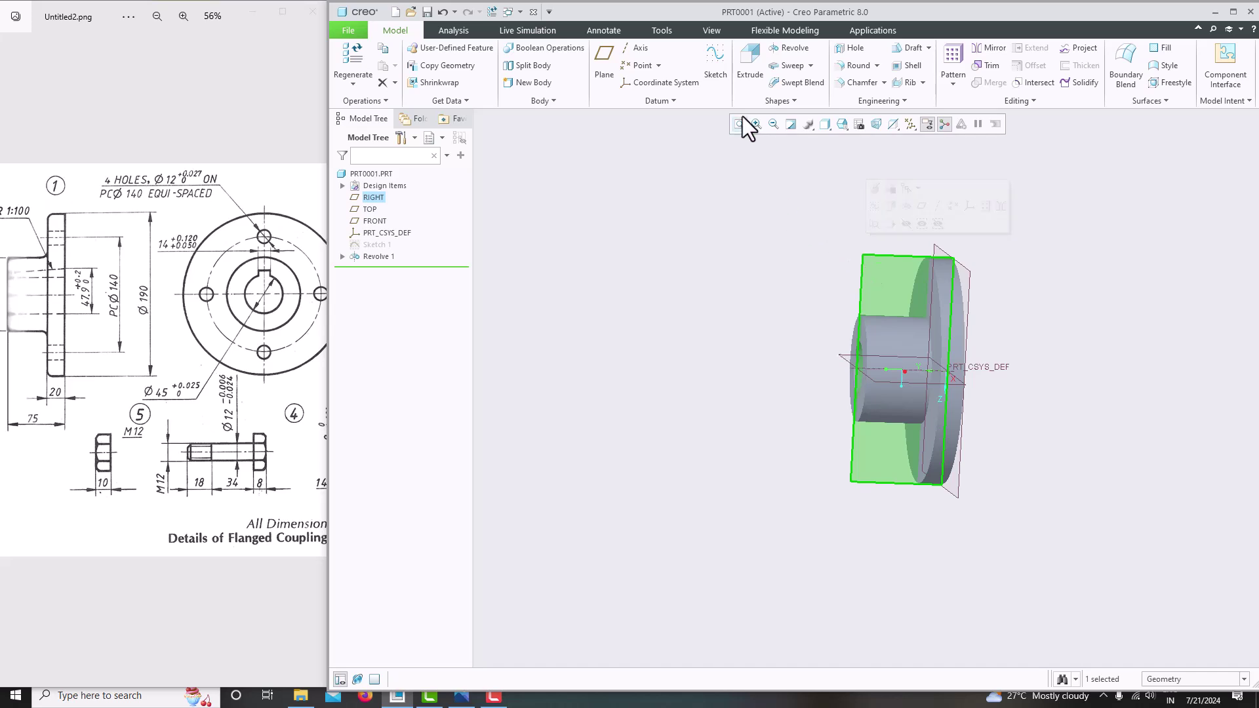
{"action": "left_click", "coordinate": [715, 65]}
{"action": "left_click", "coordinate": [893, 124]}
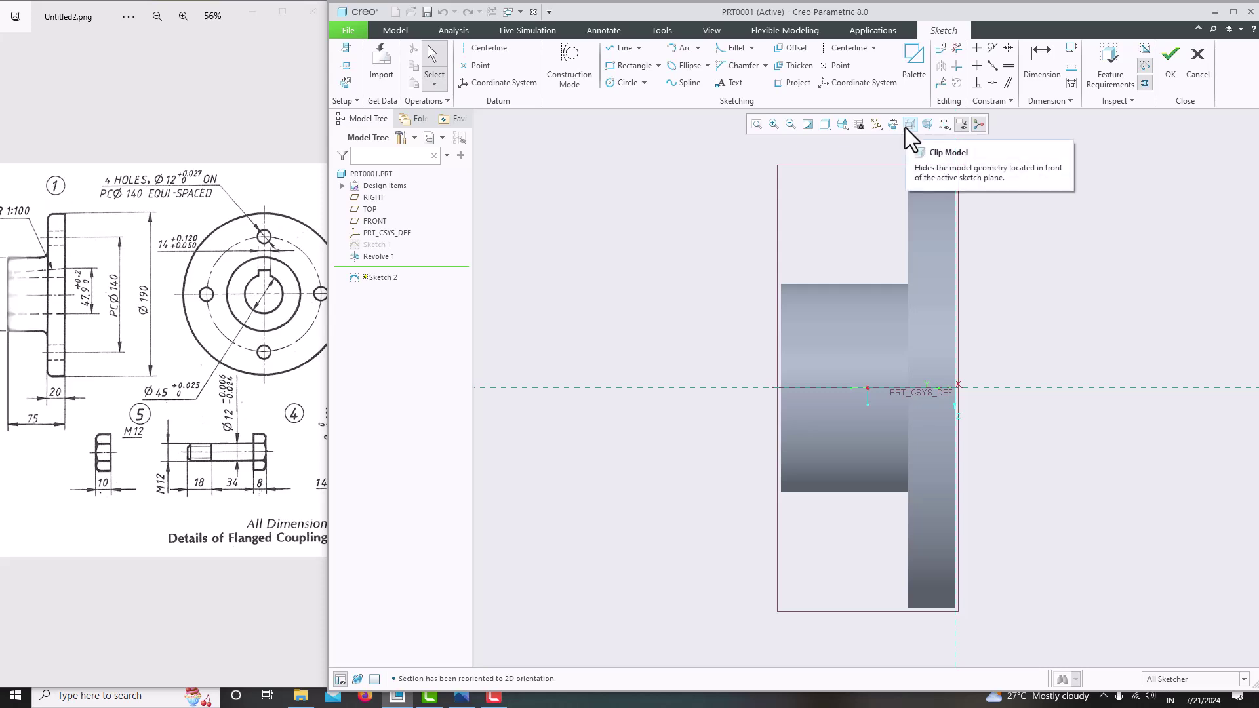
{"action": "left_click", "coordinate": [909, 124]}
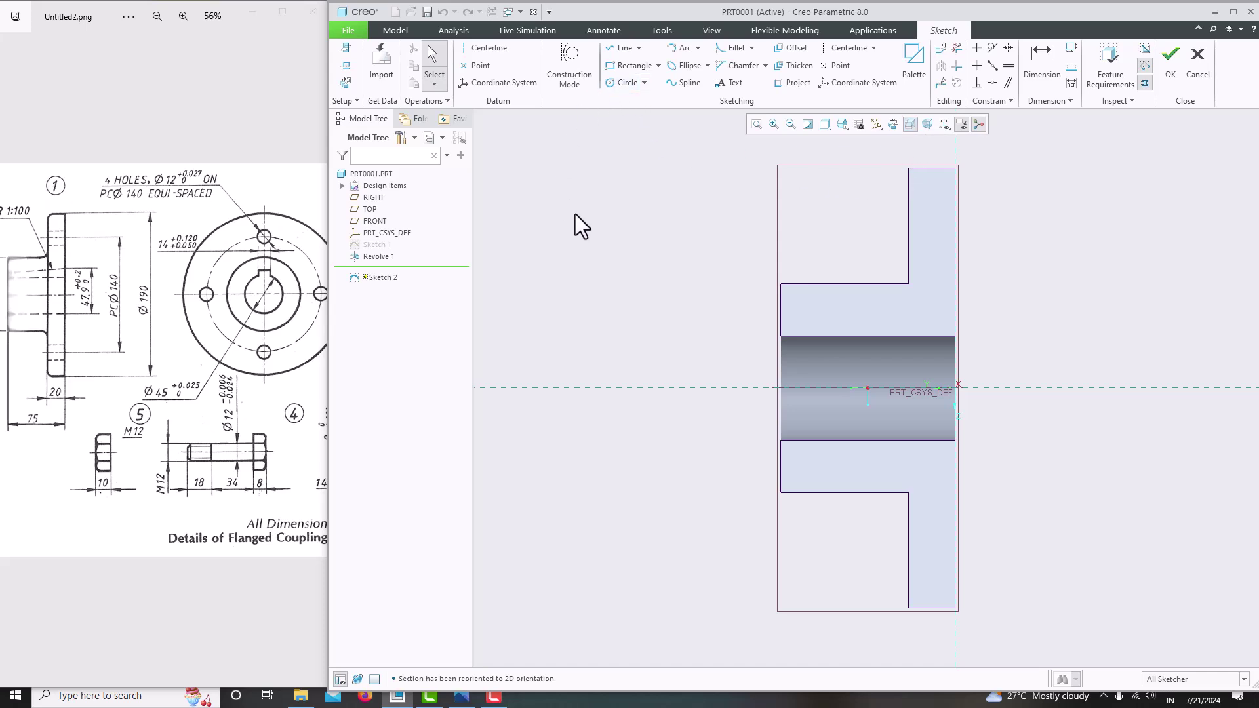
Add the bore's upper edge and the hub's outer end edge as sketch references
{"action": "left_click", "coordinate": [347, 66]}
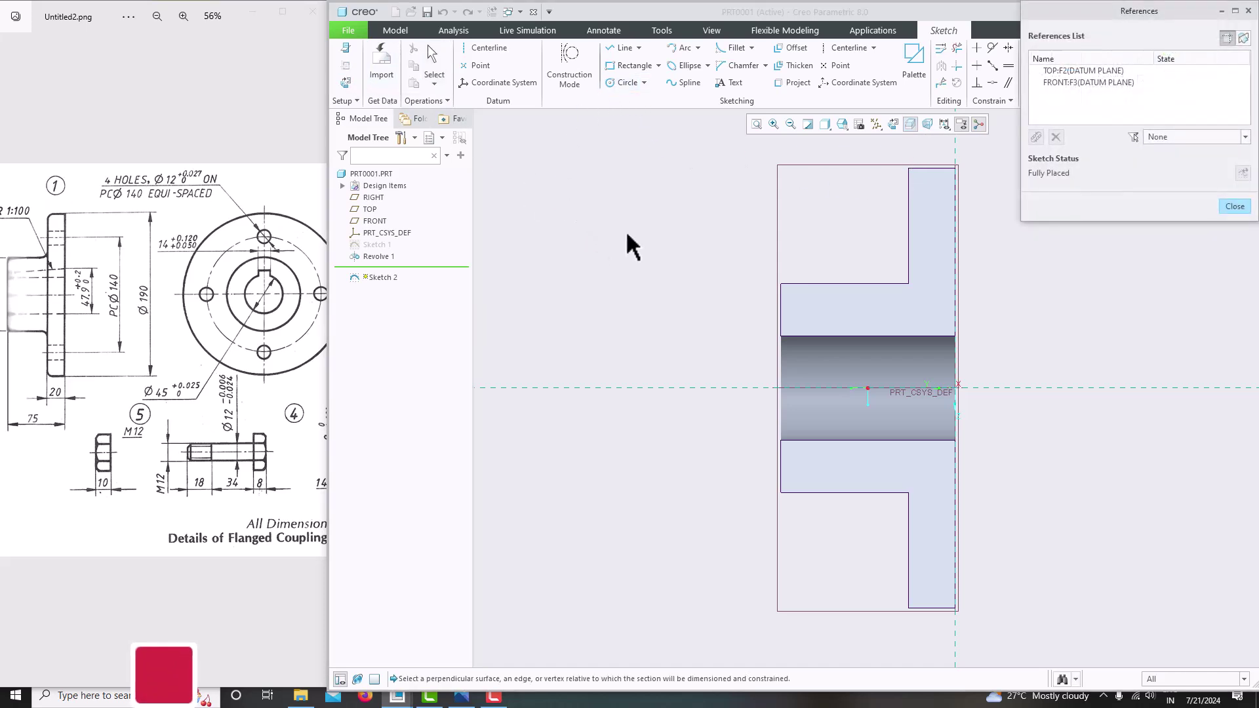
{"action": "left_click", "coordinate": [781, 332]}
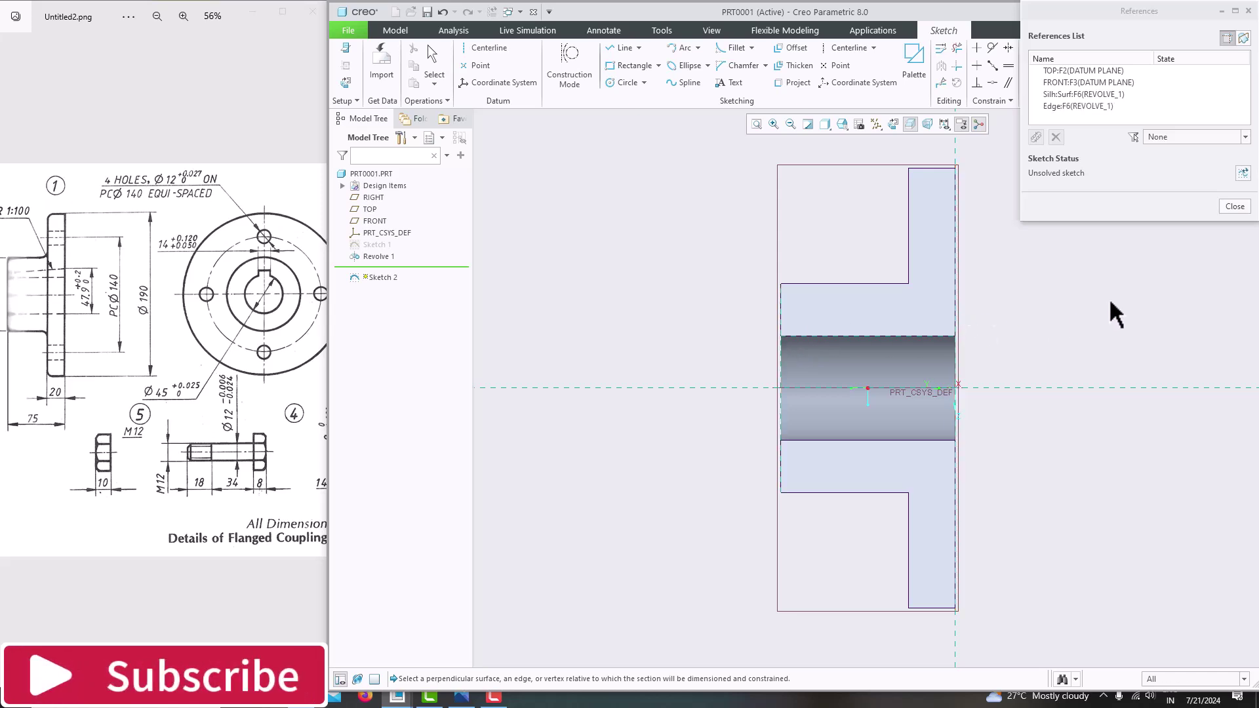
{"action": "left_click", "coordinate": [1235, 206]}
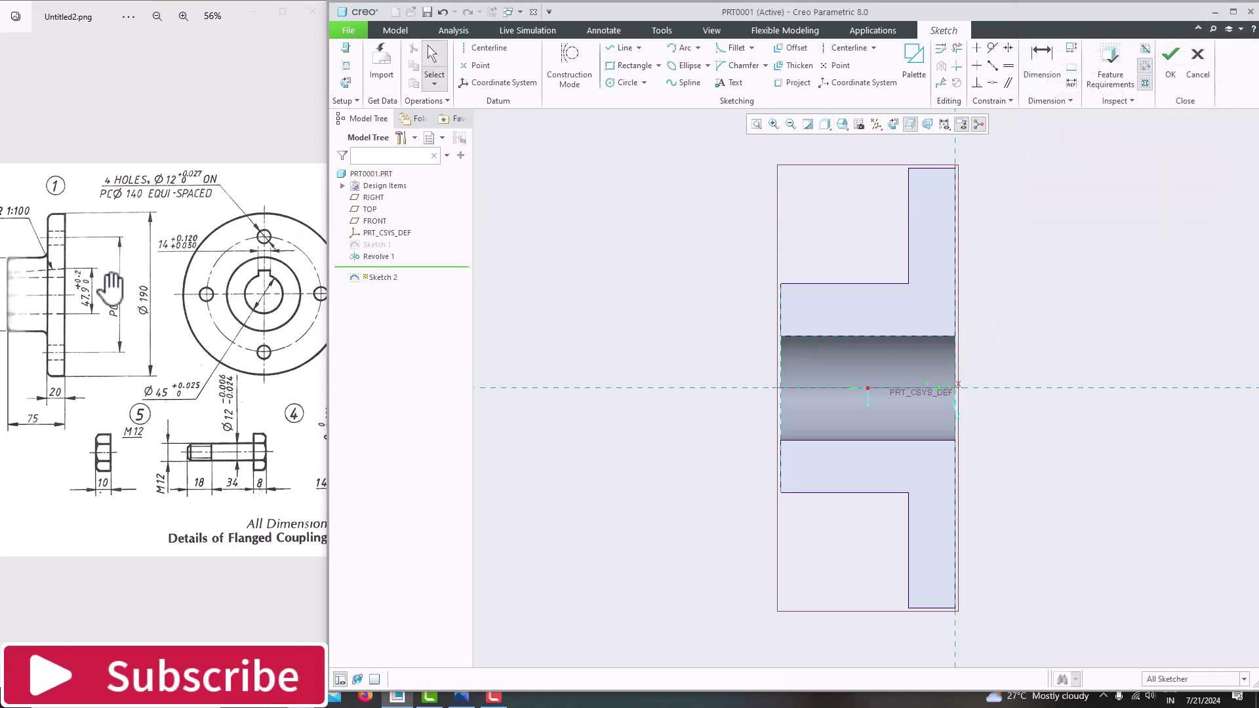
Check the tapered keyway on the reference drawing and add the bore's lower edge as a sketch reference
{"action": "left_click_drag", "start_coordinate": [41, 309], "coordinate": [95, 308]}
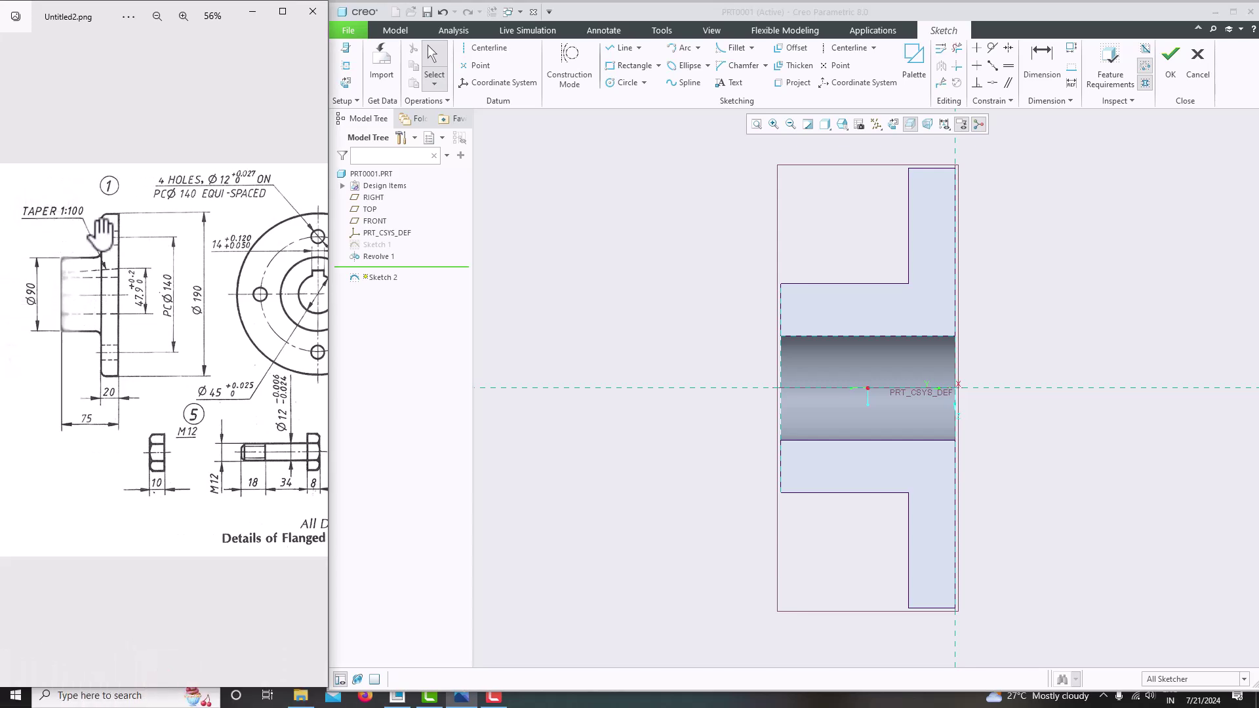
{"action": "scroll", "coordinate": [107, 302], "scroll_direction": "up", "scroll_amount": 4}
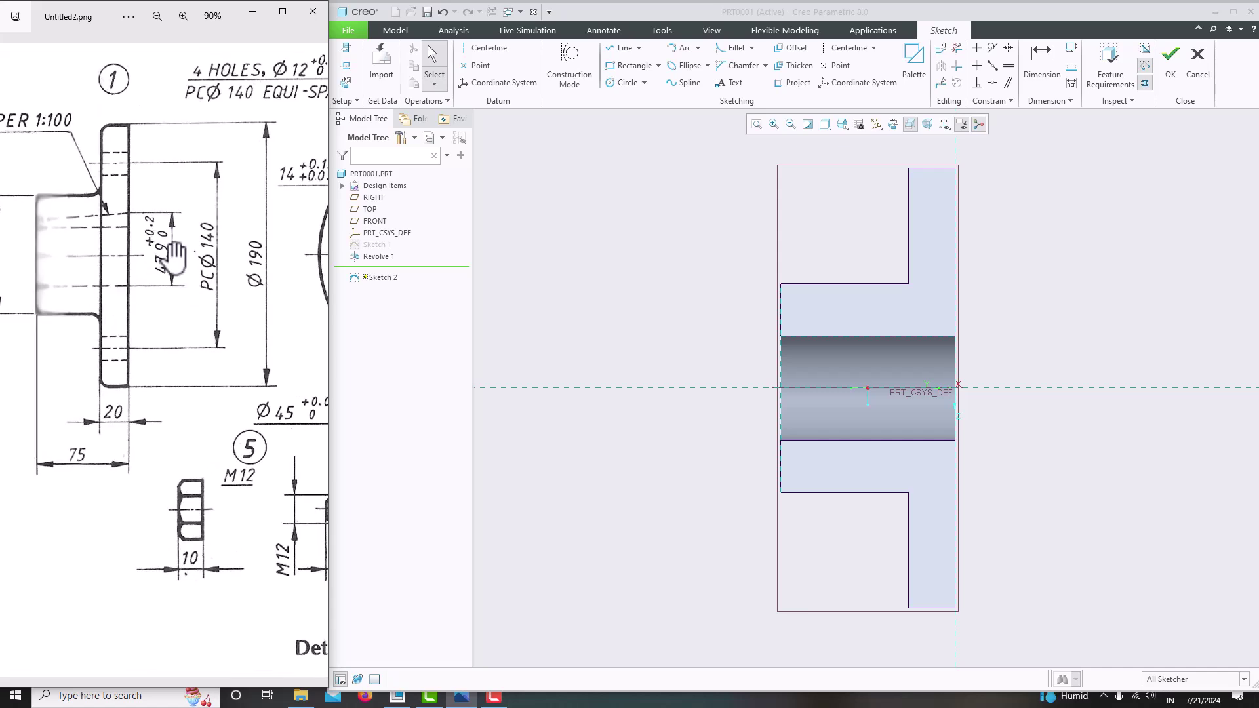
{"action": "left_click", "coordinate": [617, 52]}
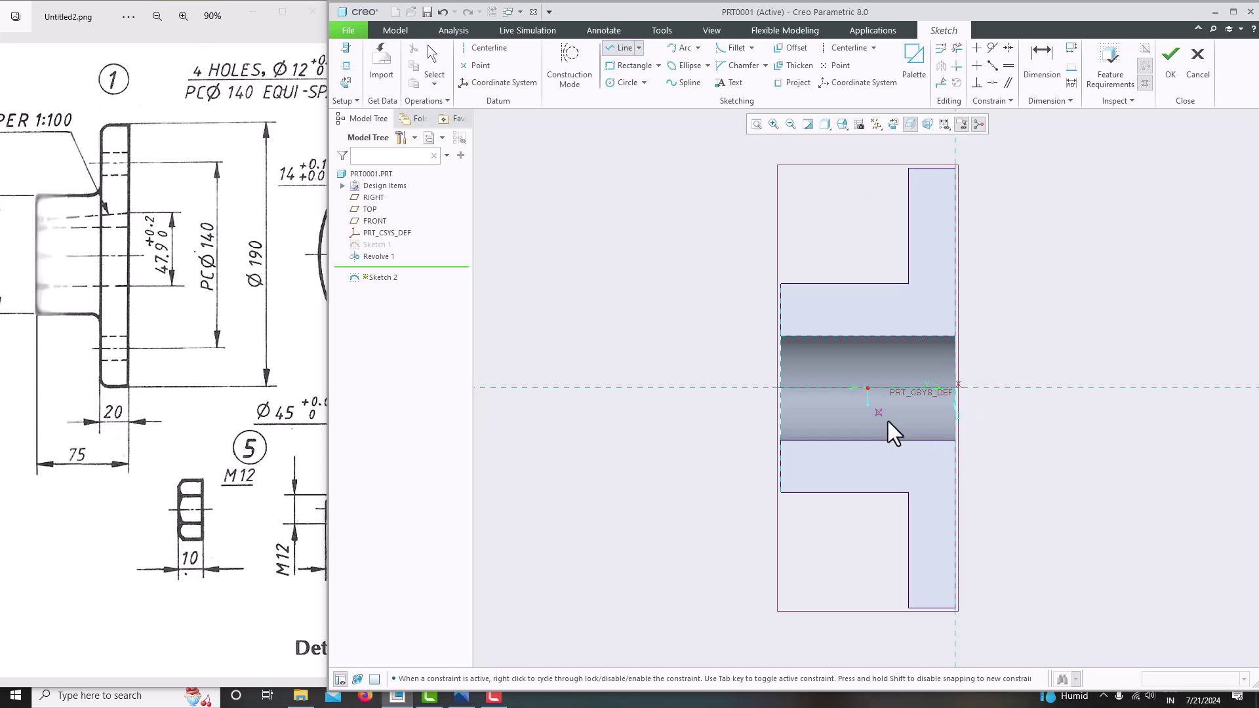
{"action": "left_click", "coordinate": [345, 66]}
{"action": "left_click", "coordinate": [875, 442]}
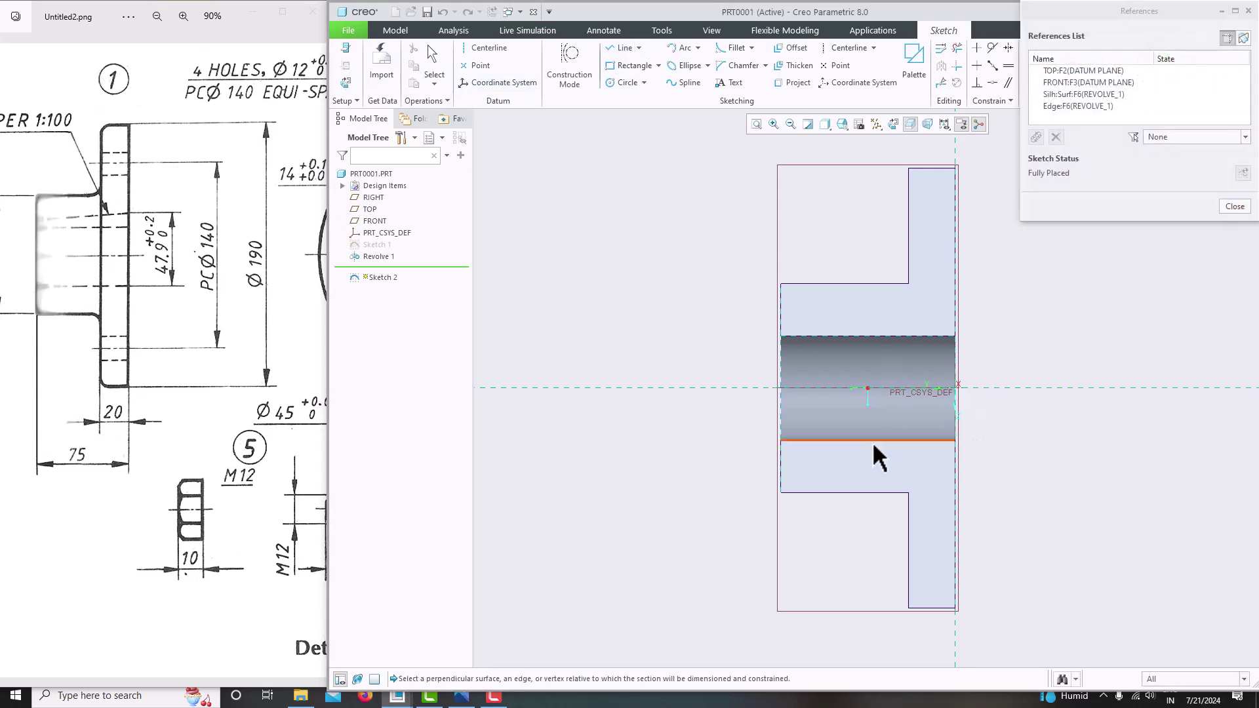
{"action": "left_click", "coordinate": [914, 440]}
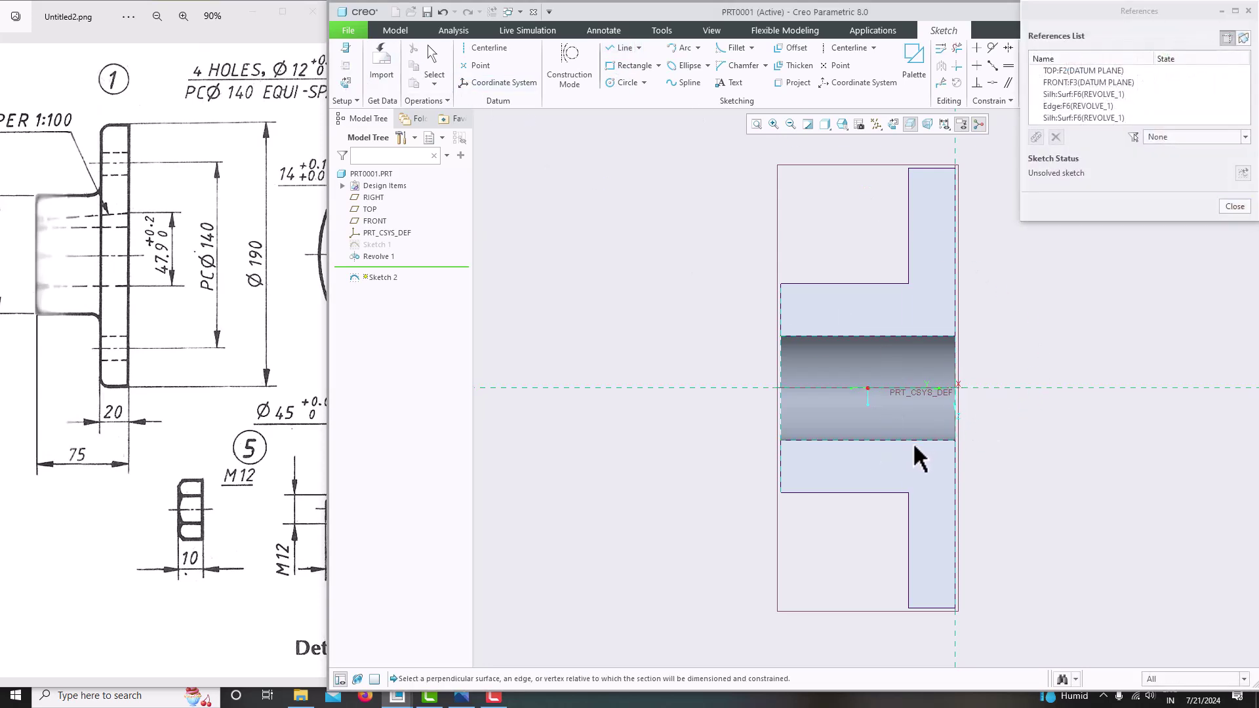
{"action": "left_click", "coordinate": [1235, 206]}
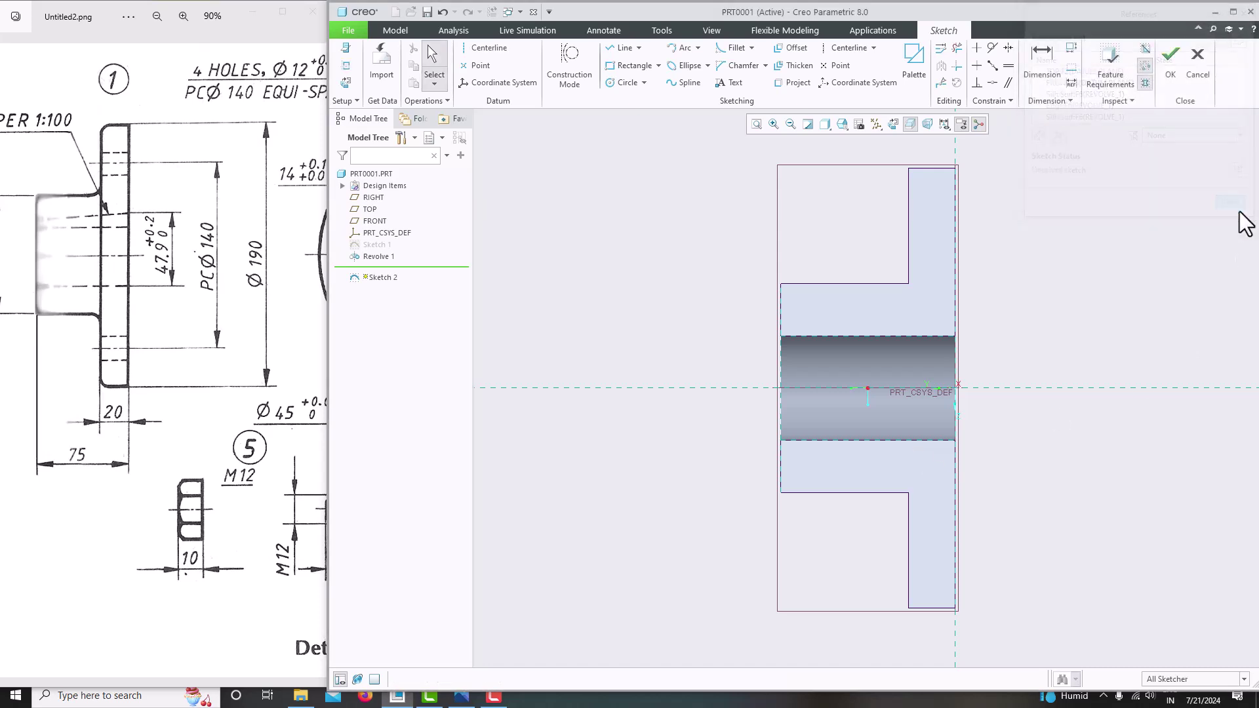
Sketch a closed four-sided keyway profile along the bore, from its lower edge to a sloping line above its upper edge
{"action": "left_click", "coordinate": [633, 49]}
{"action": "left_click", "coordinate": [956, 442]}
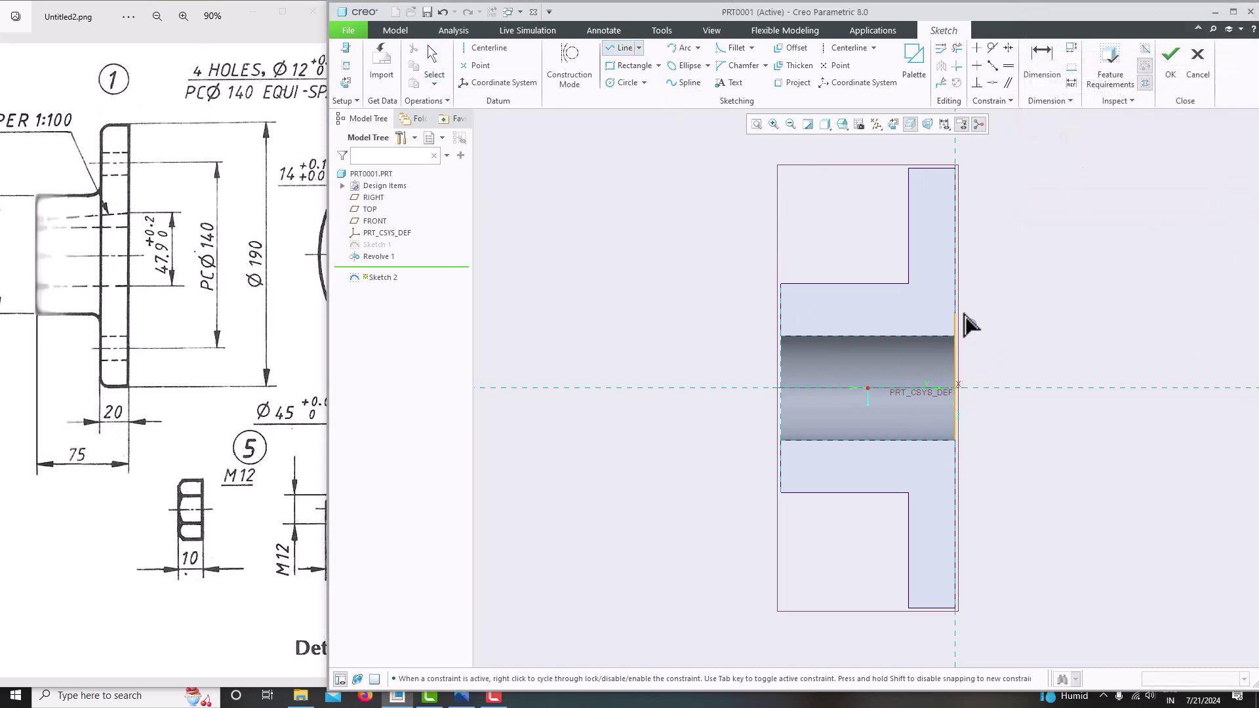
{"action": "left_click", "coordinate": [782, 324]}
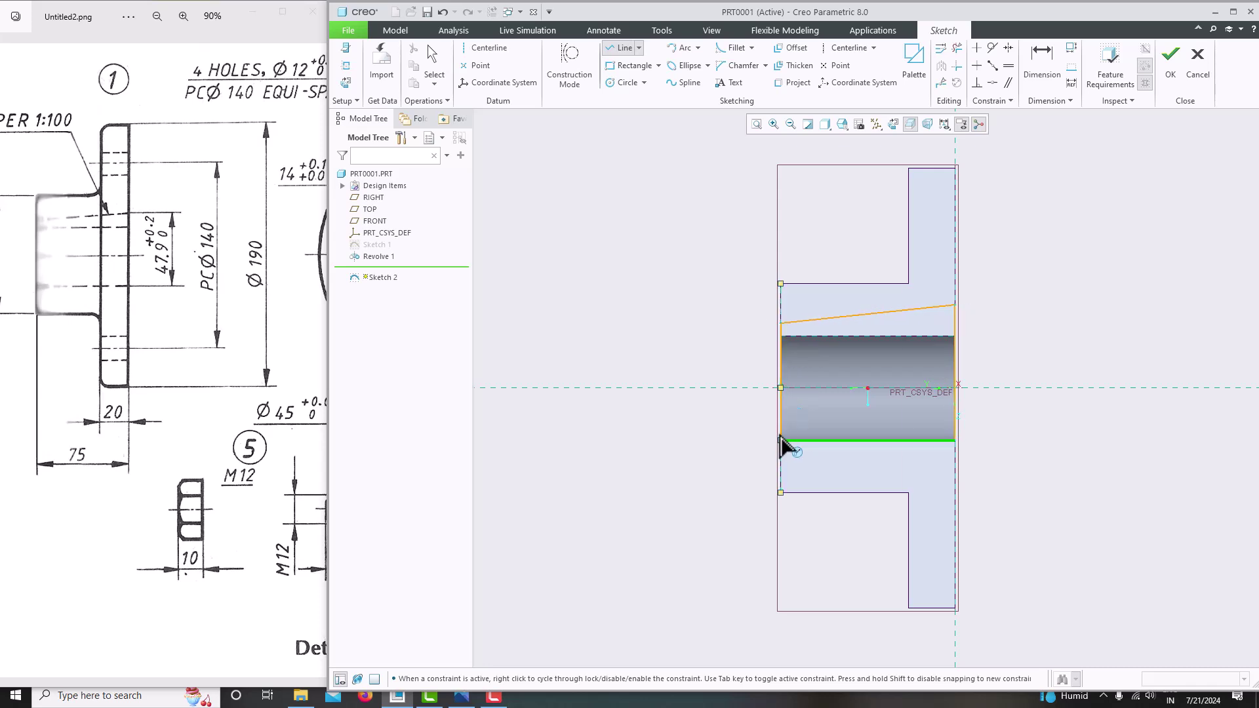
{"action": "left_click", "coordinate": [781, 387]}
{"action": "left_click", "coordinate": [782, 440]}
{"action": "left_click", "coordinate": [956, 439]}
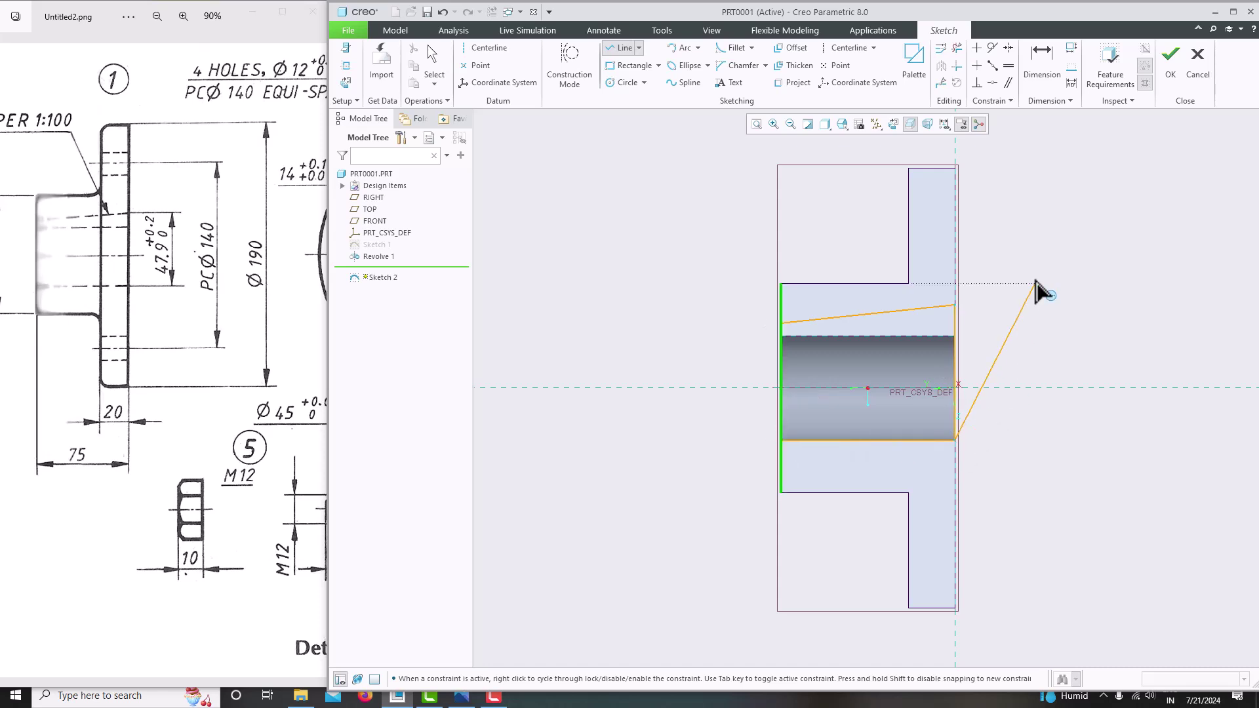
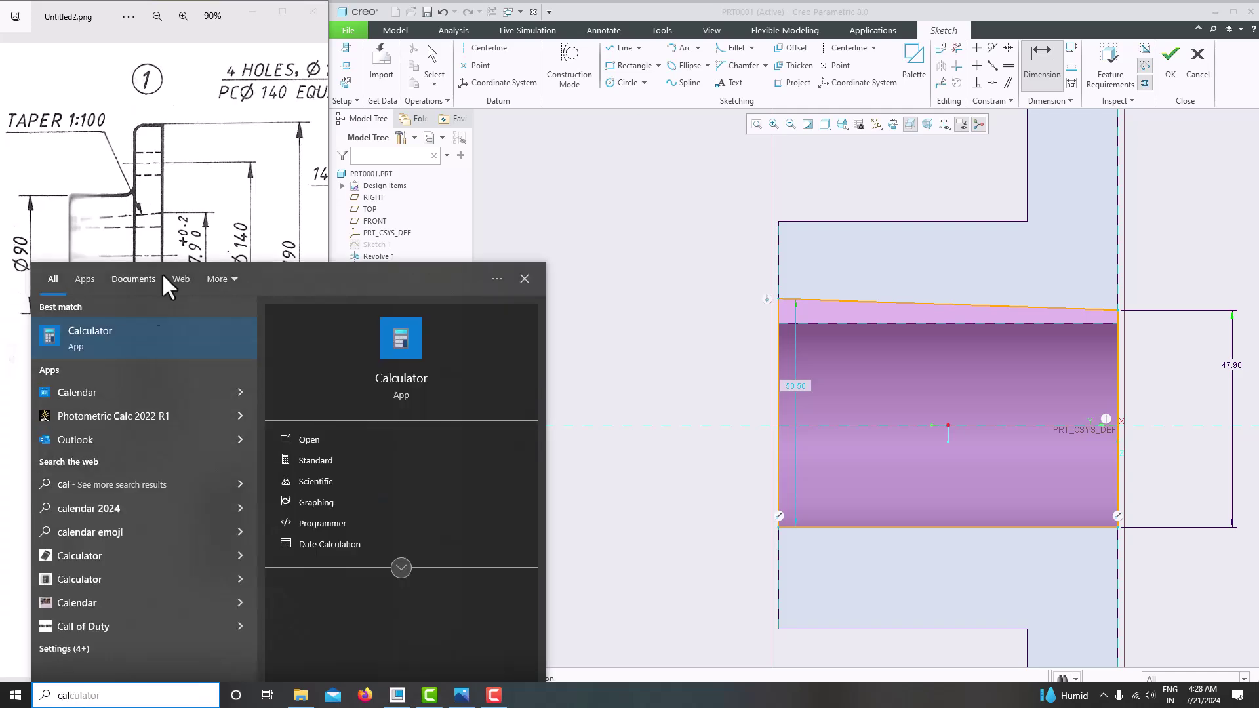
Switch to Calculator and multiply the 1/100 taper by the 75 mm hub length
{"action": "left_click", "coordinate": [135, 337]}
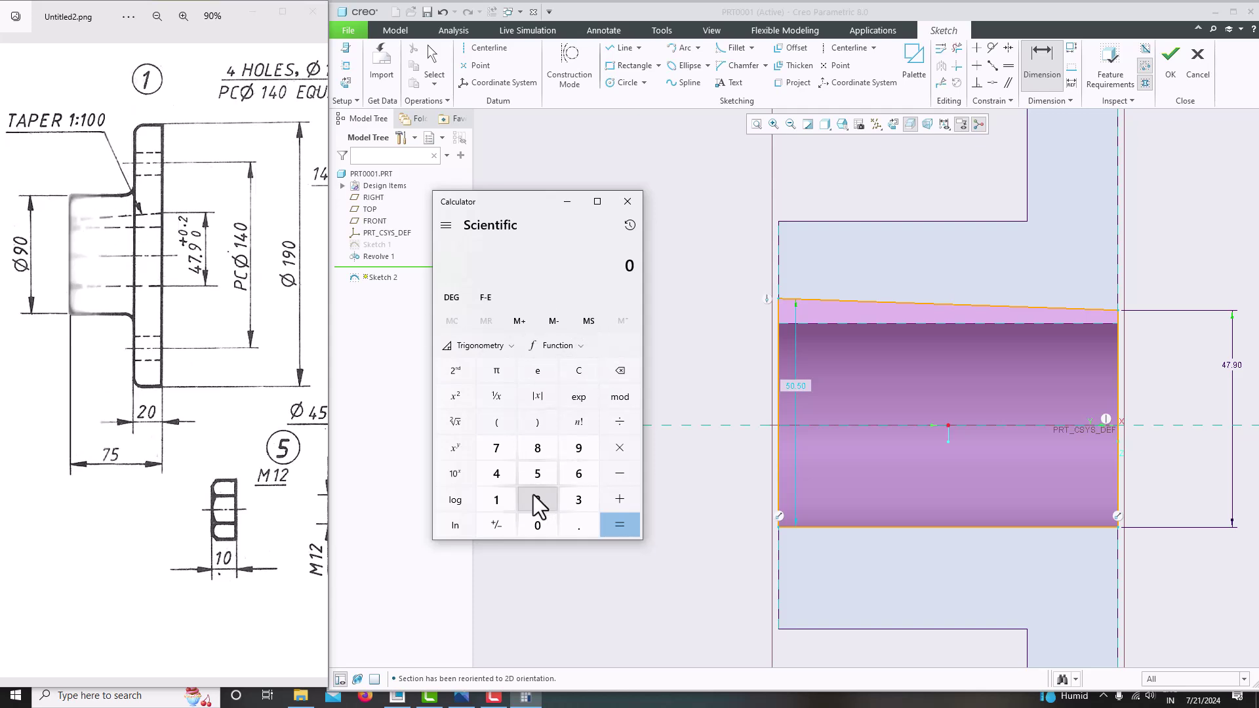
{"action": "type", "text": "1/100"}
{"action": "type", "text": "75"}
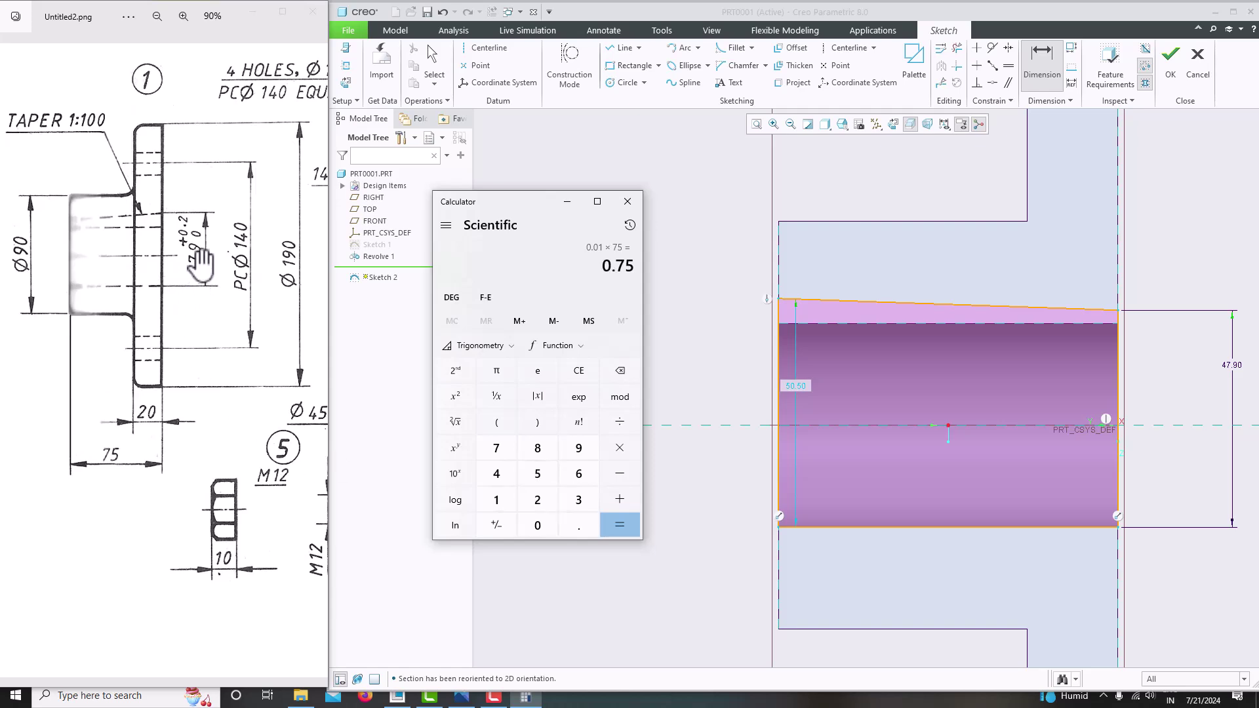
Set the keyway profile's height at the hub end to 47.9-0.75 and finish the sketch
{"action": "double_click", "coordinate": [794, 387]}
{"action": "type", "text": "47.9-0.75"}
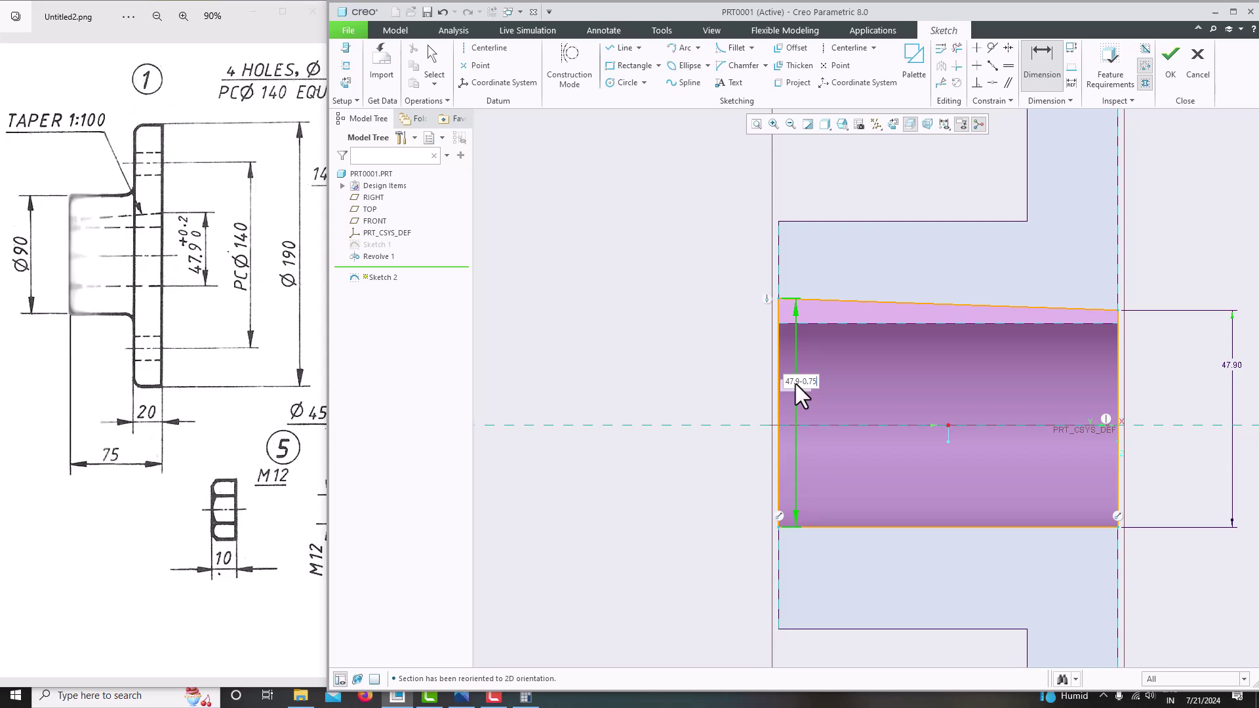
{"action": "key", "text": "Return"}
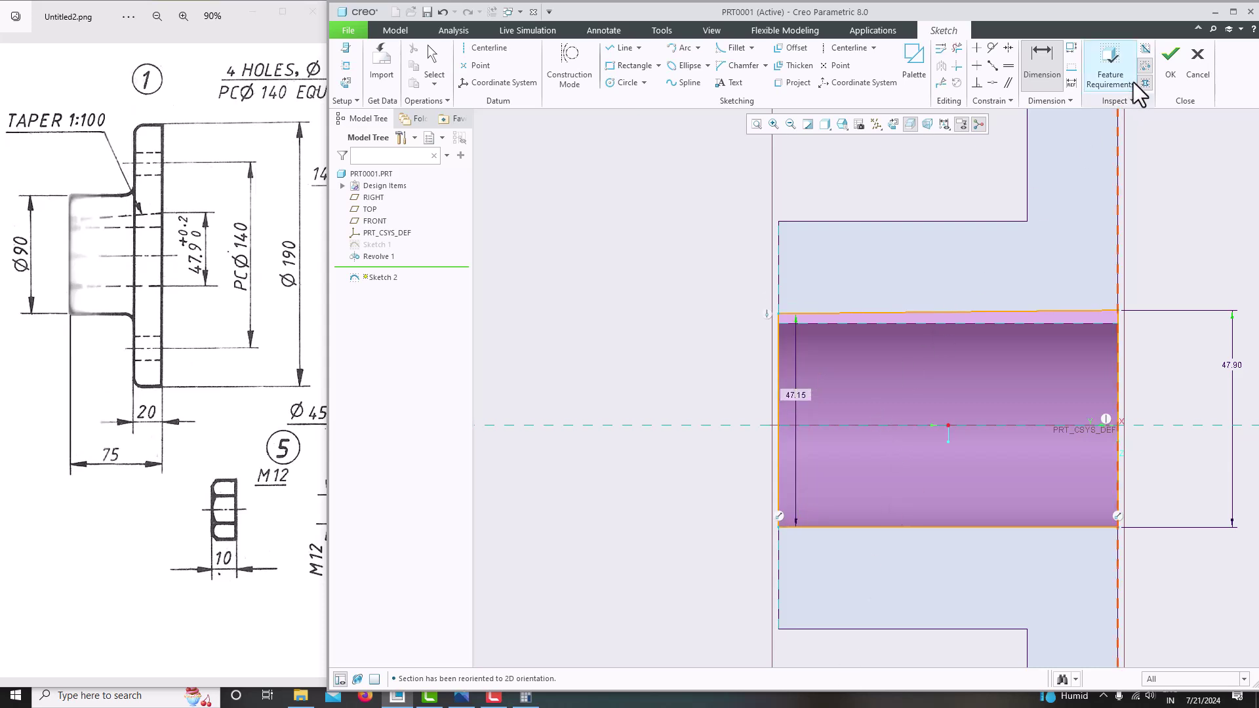
{"action": "left_click", "coordinate": [1172, 65]}
Start a symmetric Extrude of the keyway sketch about its sketch plane and set it to remove material
{"action": "mouse_move", "coordinate": [1138, 190]}
{"action": "middle_mouse_down"}
{"action": "mouse_move", "coordinate": [1037, 188]}
{"action": "mouse_move", "coordinate": [1032, 202]}
{"action": "middle_mouse_up"}
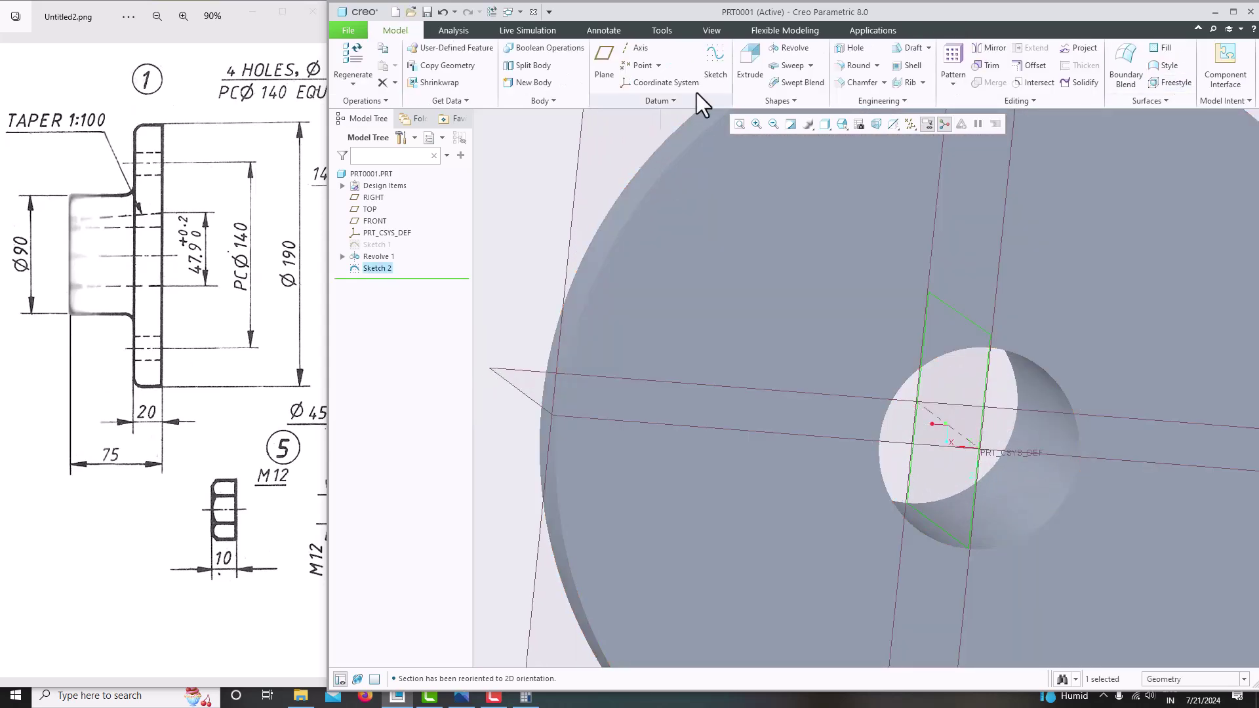
{"action": "left_click", "coordinate": [747, 68]}
{"action": "left_click", "coordinate": [458, 61]}
{"action": "left_click", "coordinate": [469, 88]}
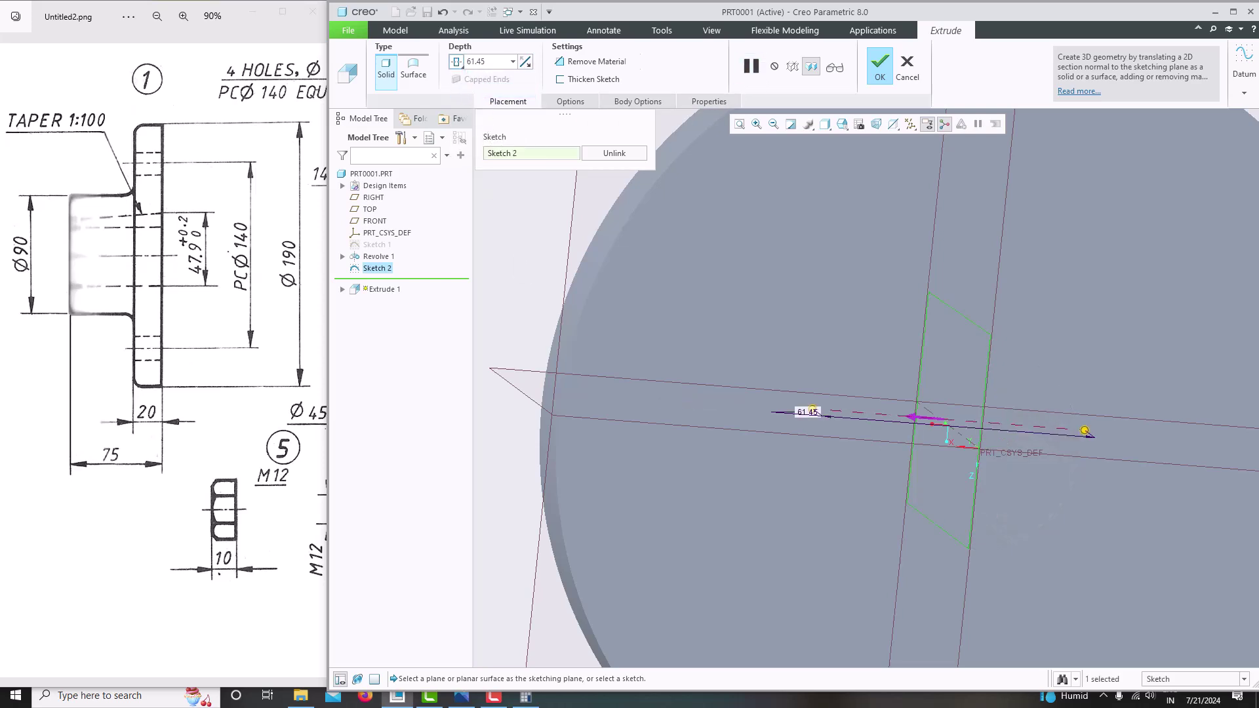
{"action": "left_click", "coordinate": [581, 62]}
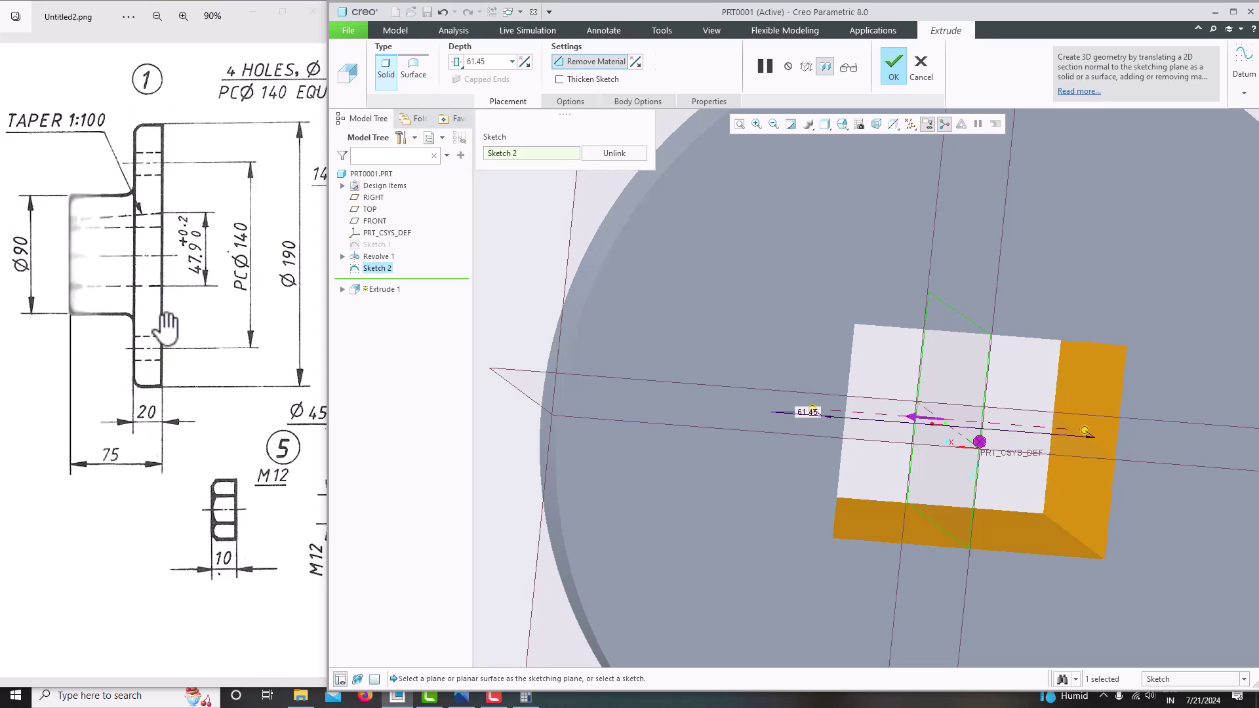
Check the keyway width on the reference drawing, set the cut depth to 14 mm and complete the extrude
{"action": "scroll", "coordinate": [165, 328], "scroll_direction": "down", "scroll_amount": 5}
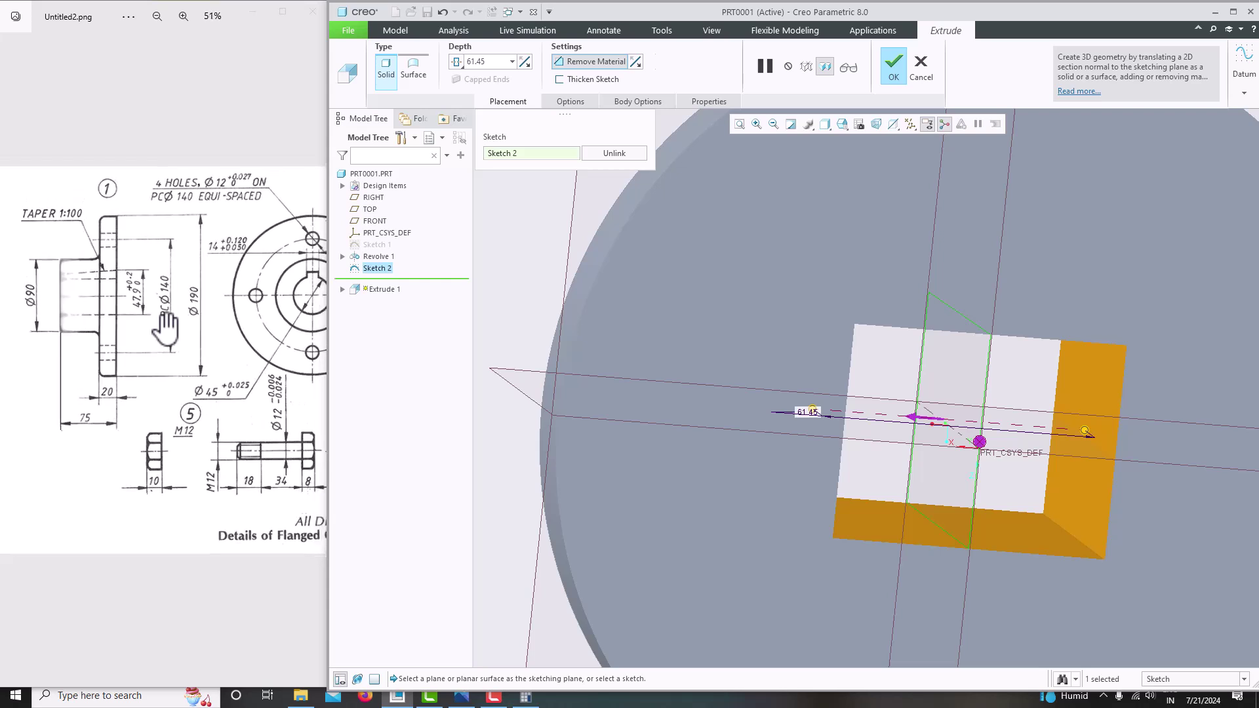
{"action": "scroll", "coordinate": [183, 382], "scroll_direction": "up", "scroll_amount": 4}
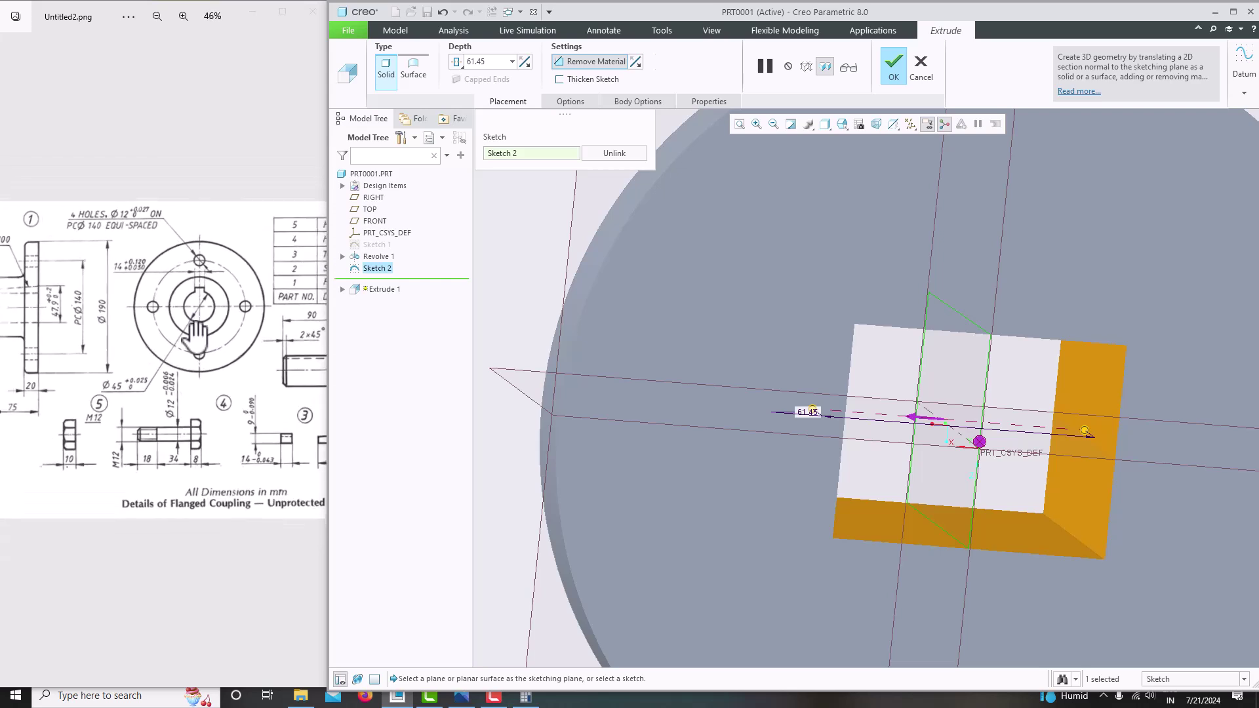
{"action": "double_click", "coordinate": [496, 61]}
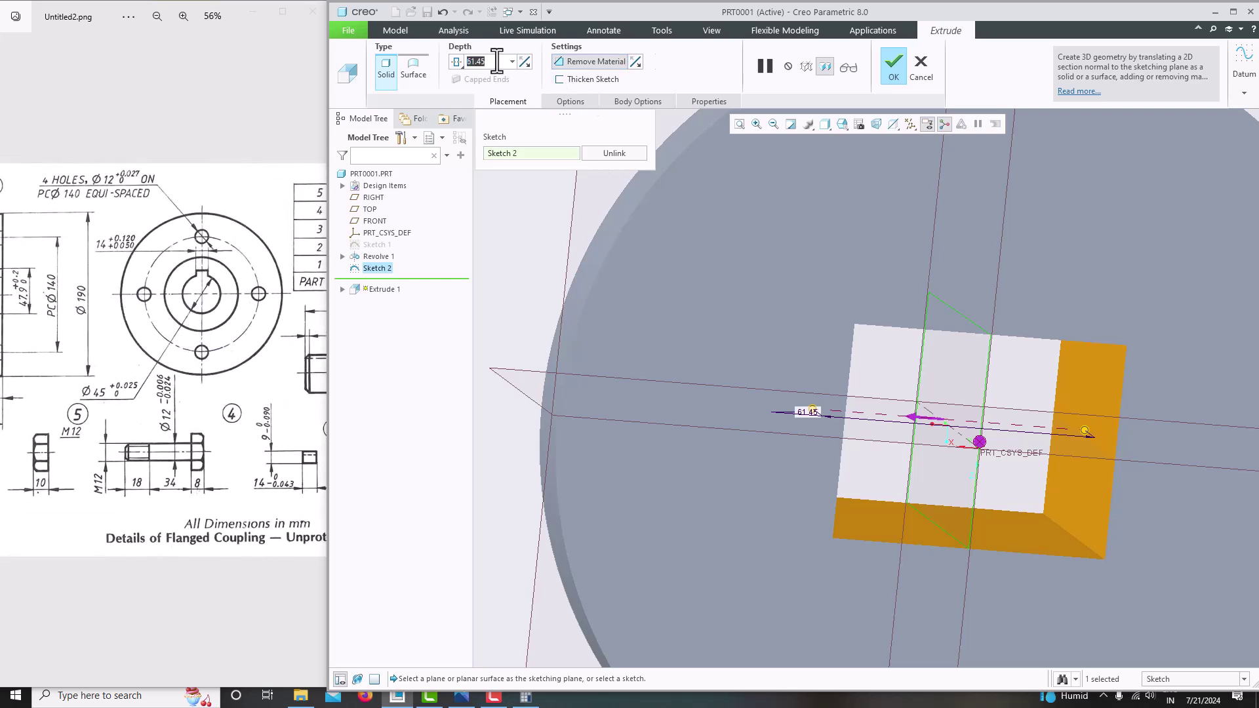
{"action": "type", "text": "14"}
{"action": "key", "text": "Return"}
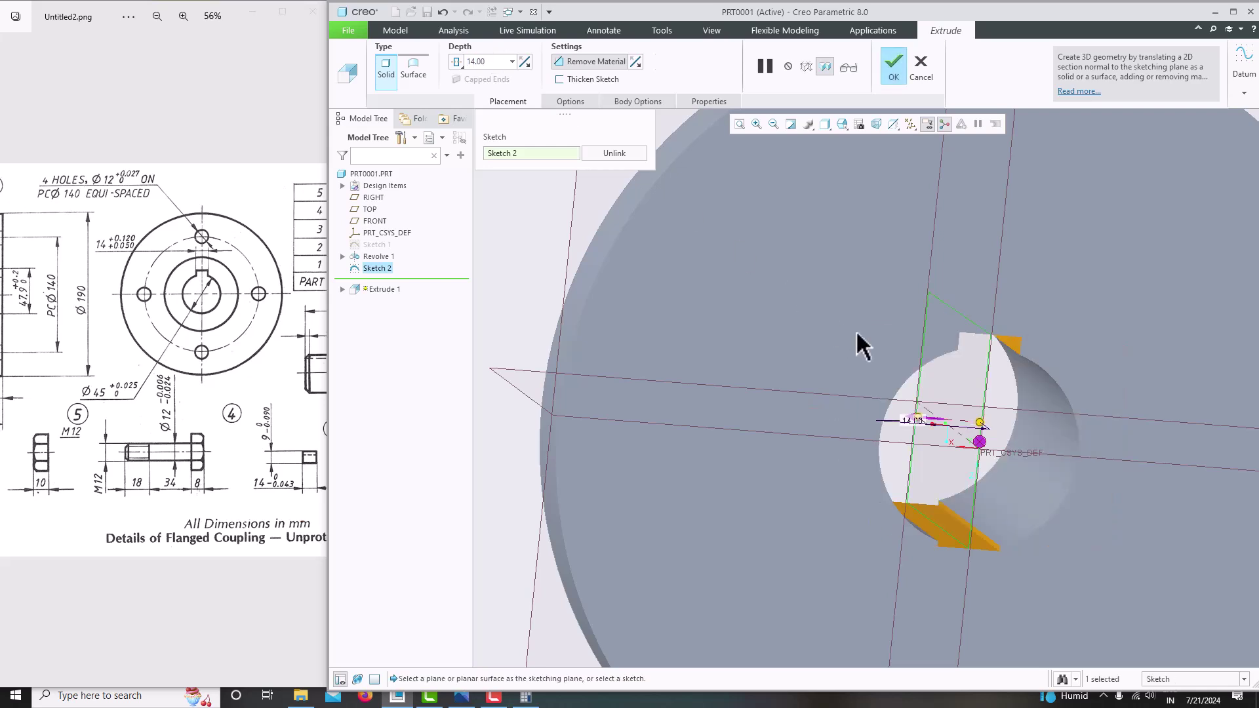
{"action": "middle_click_drag", "start_coordinate": [860, 343], "coordinate": [814, 325]}
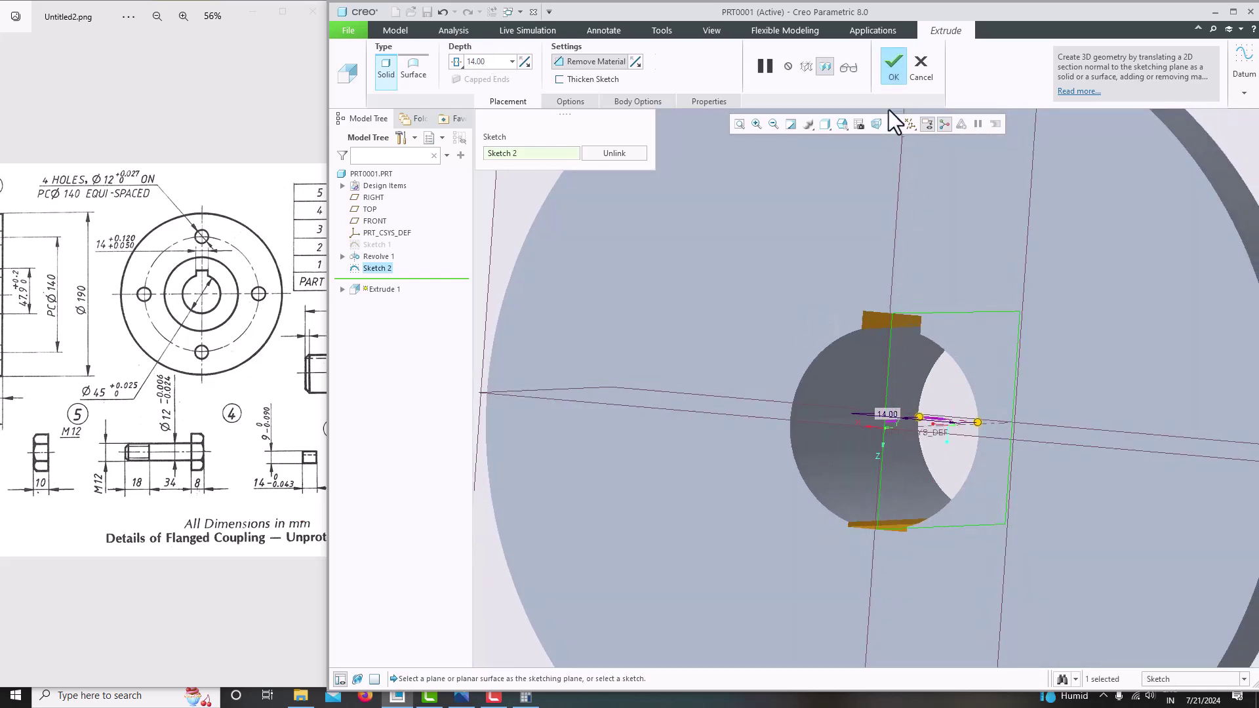
{"action": "left_click", "coordinate": [890, 71]}
Reopen the keyway sketch and draw a horizontal line joining the midpoints of the profile's two vertical sides
{"action": "left_click", "coordinate": [376, 269]}
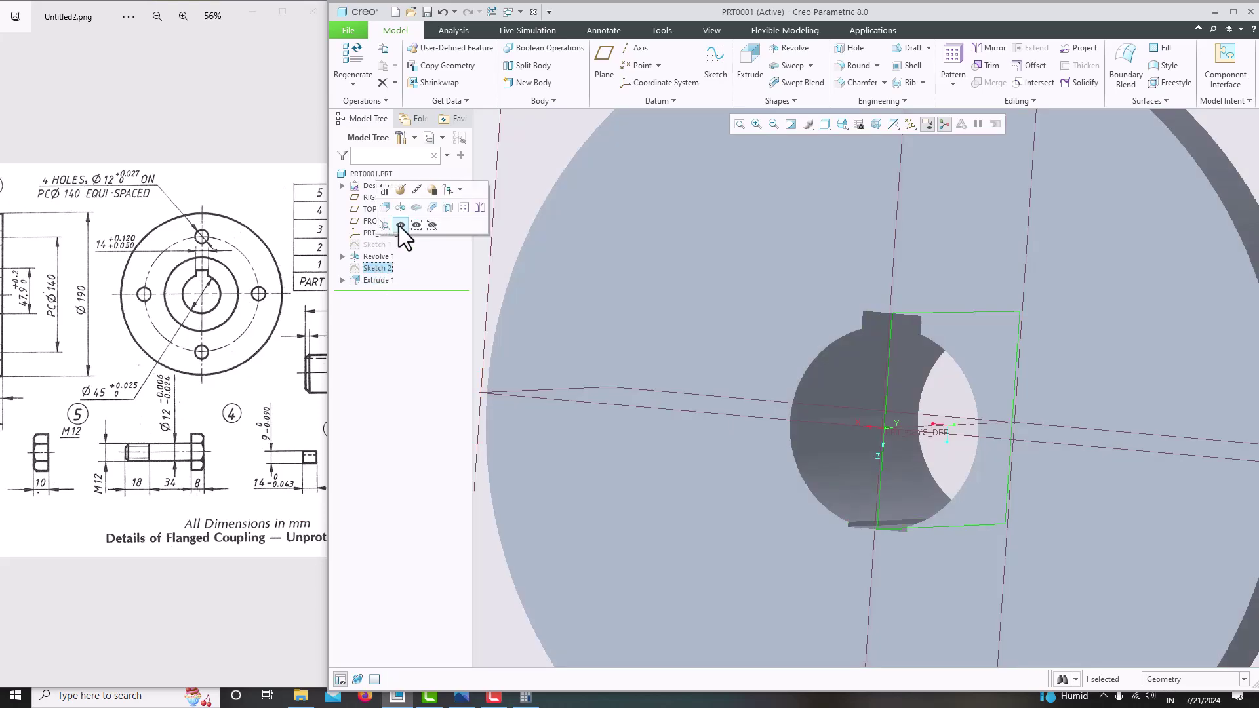
{"action": "left_click", "coordinate": [400, 193]}
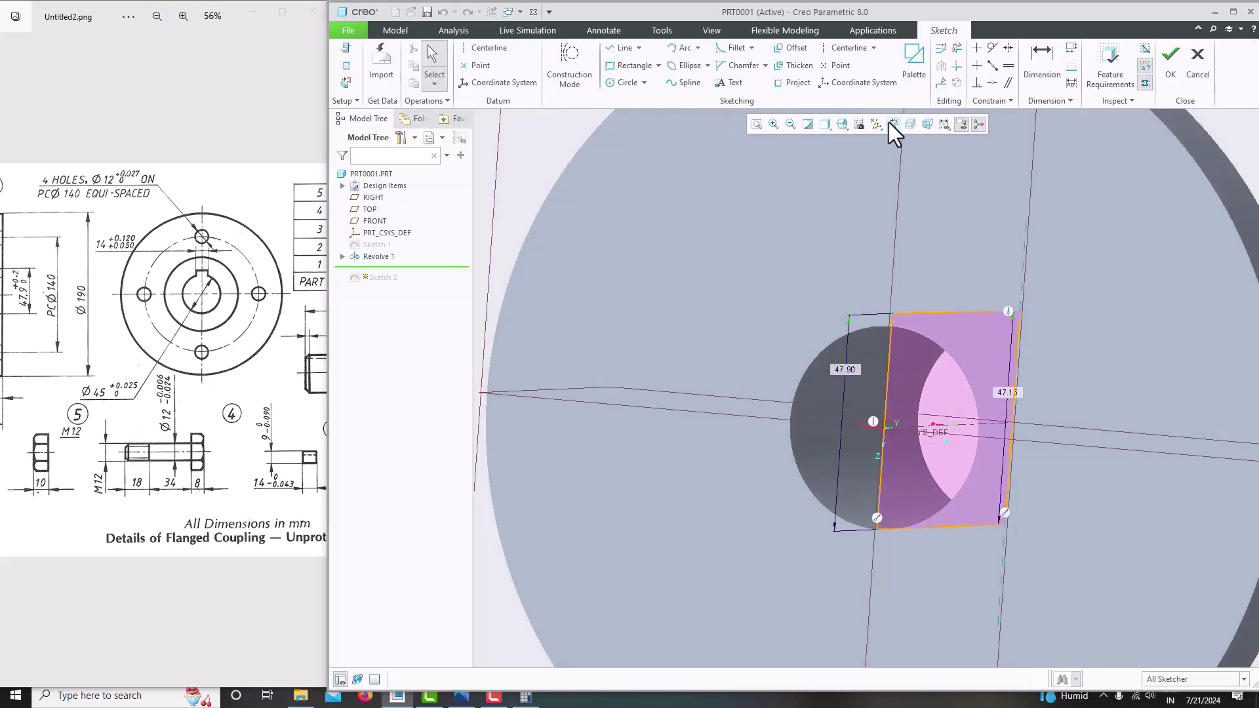
{"action": "left_click", "coordinate": [892, 123]}
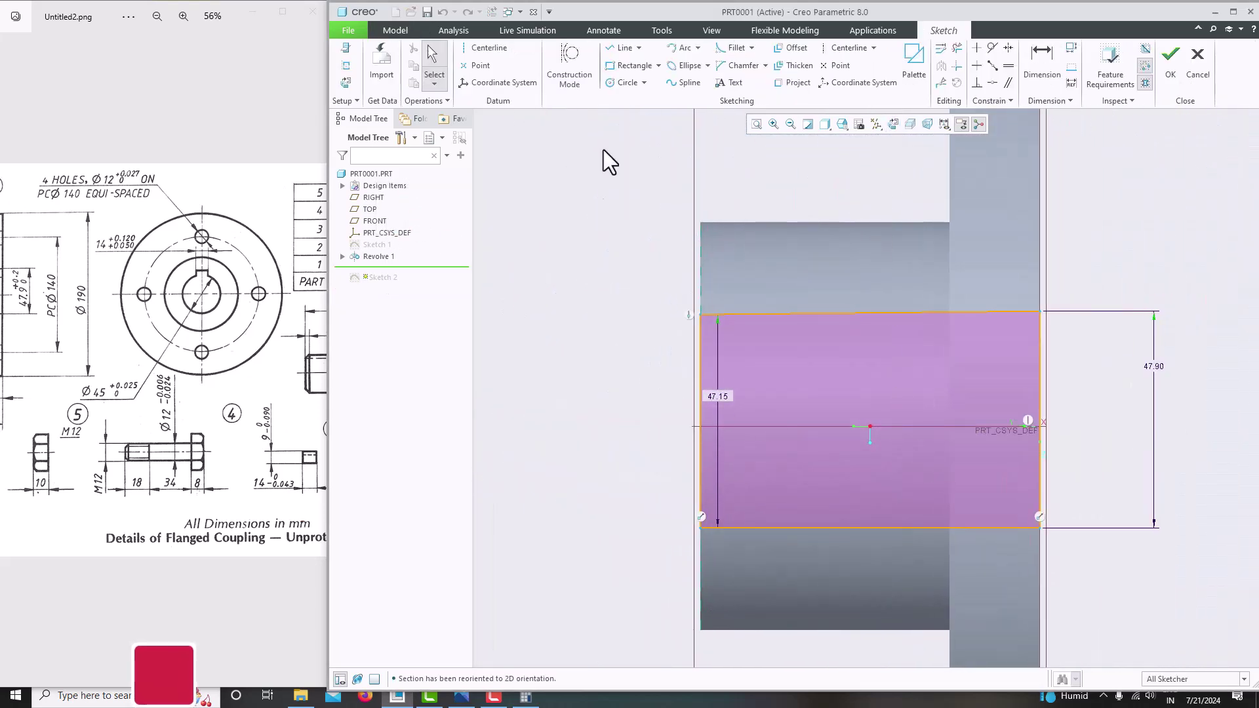
{"action": "left_click", "coordinate": [621, 48]}
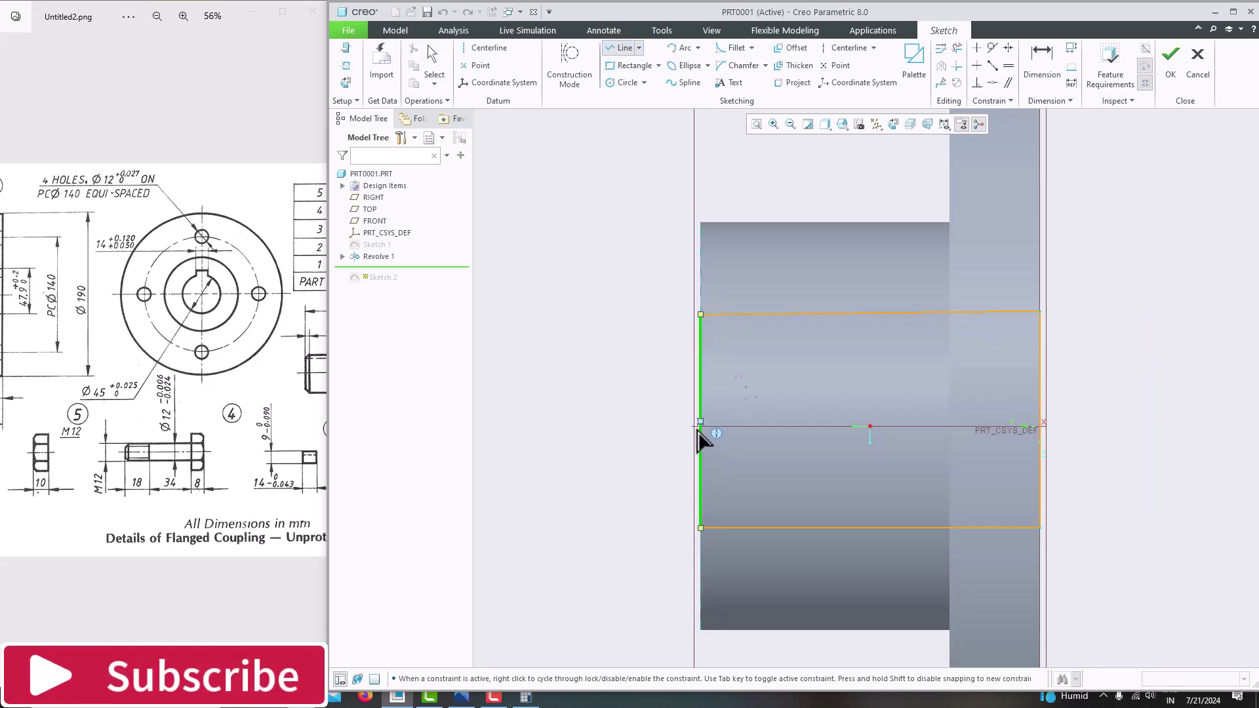
{"action": "left_click", "coordinate": [910, 124]}
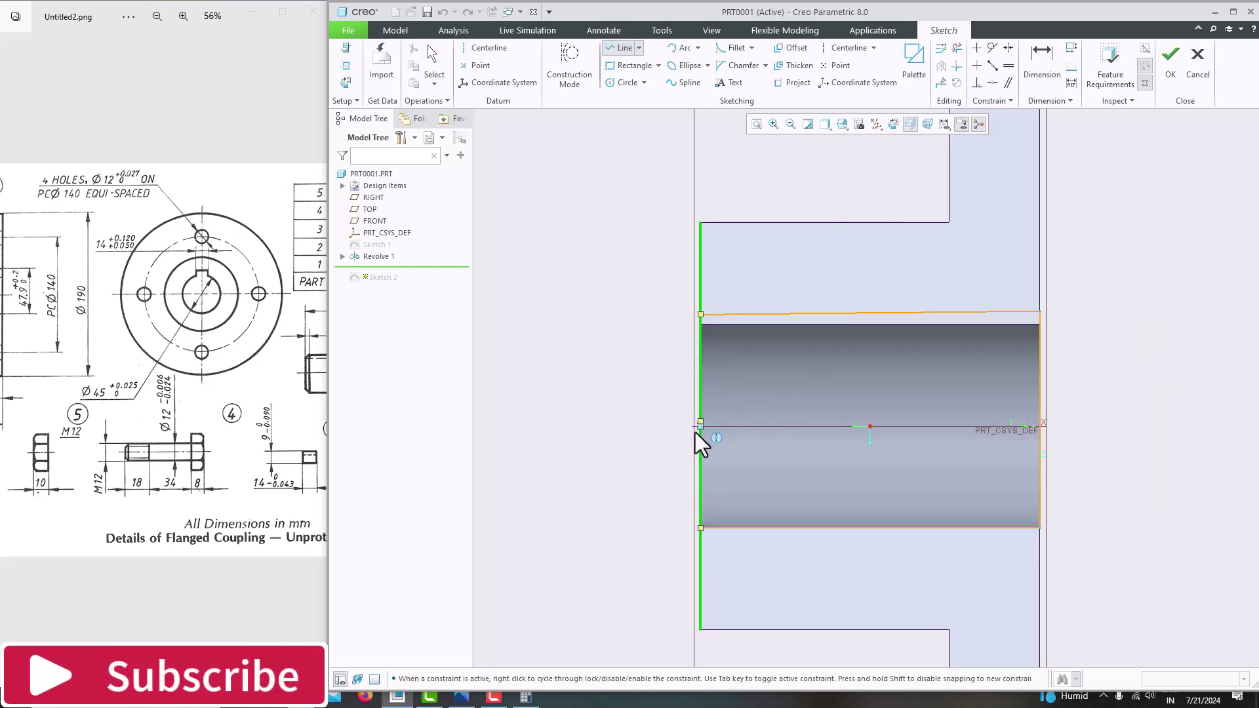
{"action": "left_click", "coordinate": [1041, 421]}
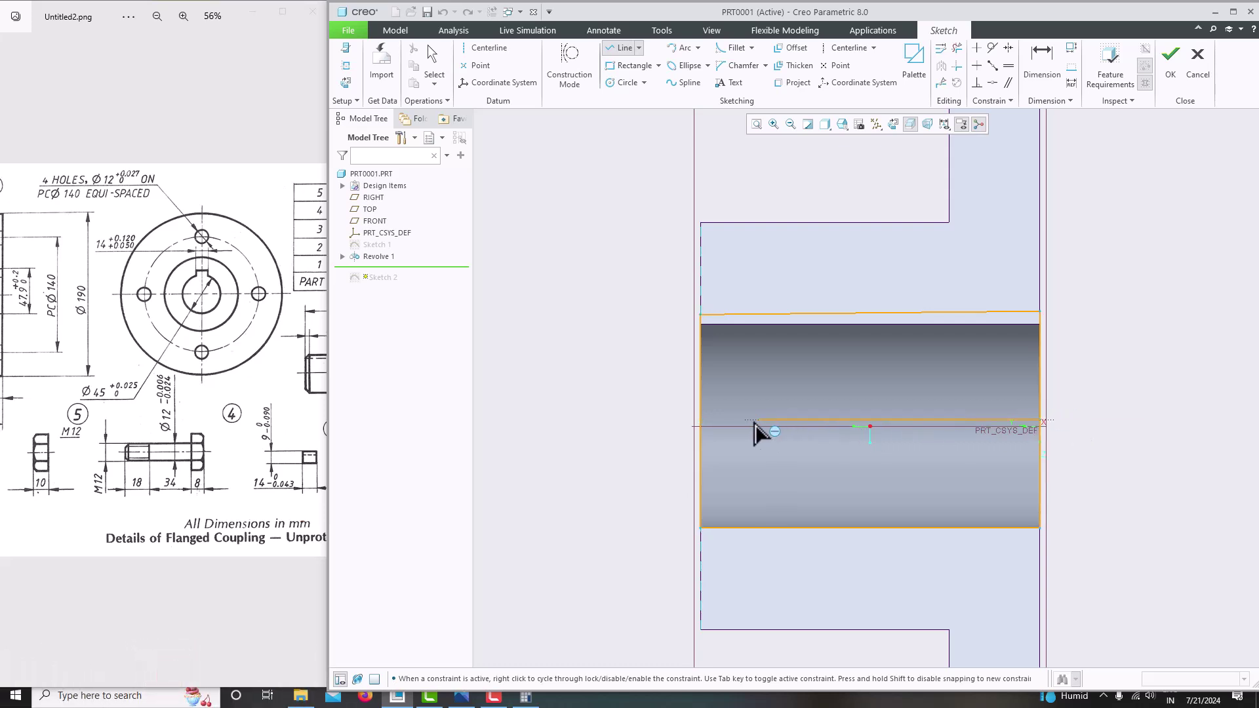
{"action": "left_click", "coordinate": [701, 420]}
{"action": "middle_click", "coordinate": [629, 389]}
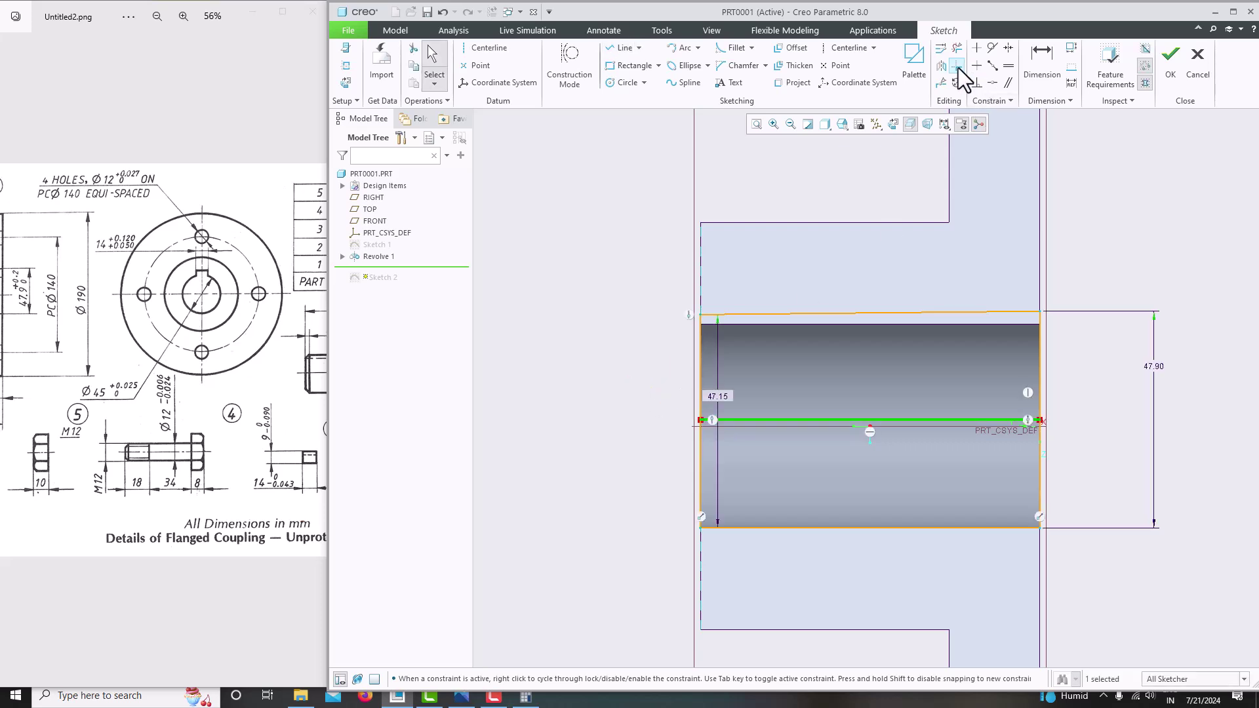
Trim away the lower half of the keyway profile, finish the sketch and check the updated cut in the bore
{"action": "left_click", "coordinate": [957, 48]}
{"action": "mouse_move", "coordinate": [648, 466]}
{"action": "left_mouse_down"}
{"action": "mouse_move", "coordinate": [872, 532]}
{"action": "mouse_move", "coordinate": [1034, 538]}
{"action": "left_mouse_up"}
{"action": "left_click_drag", "start_coordinate": [978, 476], "coordinate": [997, 472]}
{"action": "middle_click", "coordinate": [1125, 371]}
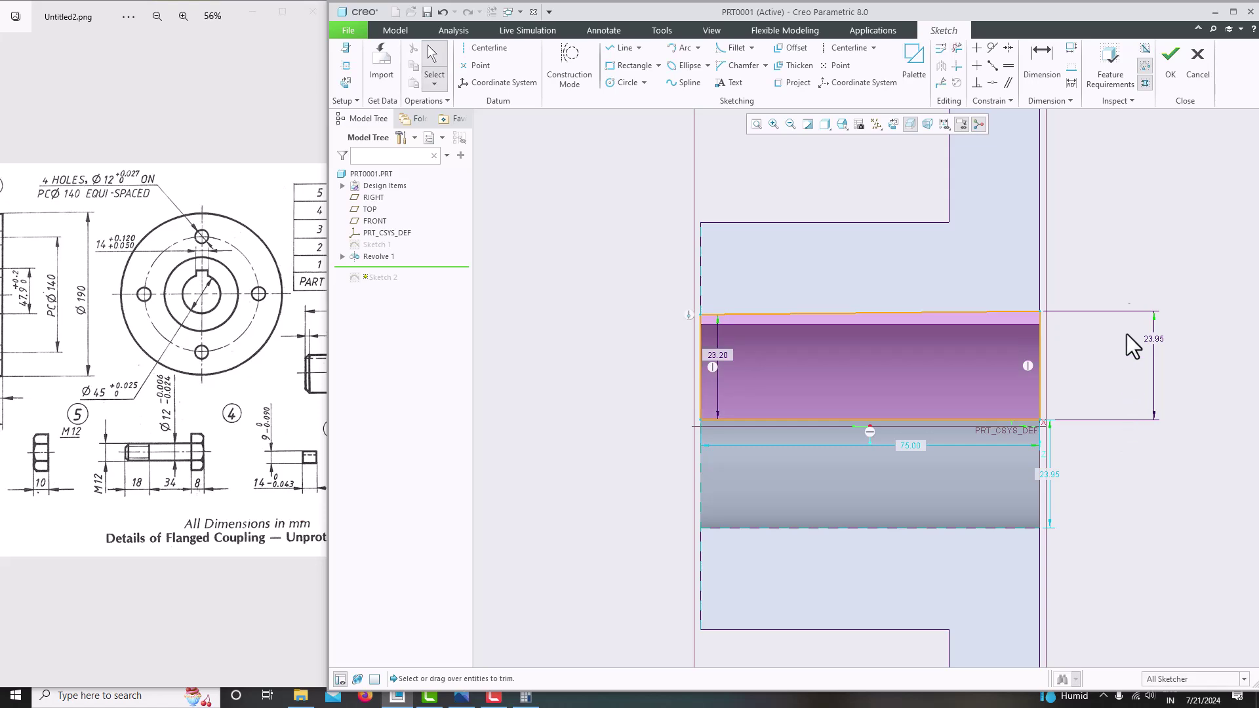
{"action": "left_click", "coordinate": [1167, 72]}
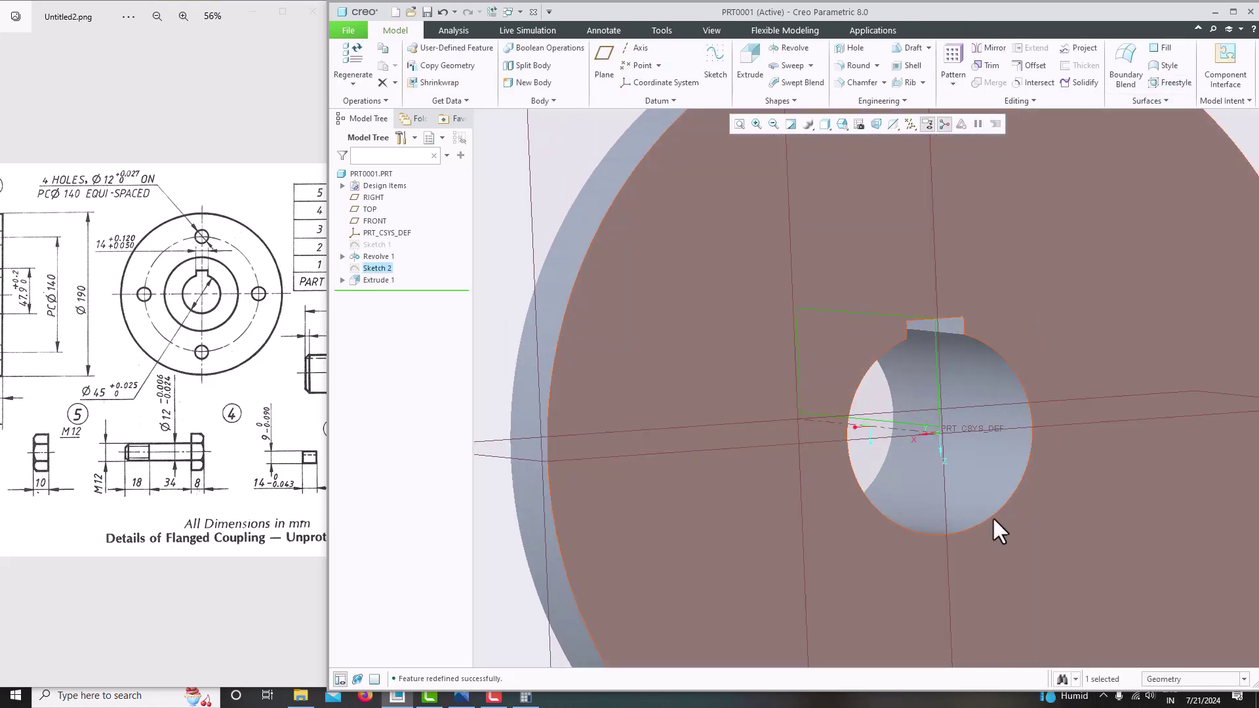
{"action": "middle_click_drag", "start_coordinate": [997, 531], "coordinate": [872, 407]}
{"action": "scroll", "coordinate": [894, 394], "scroll_direction": "down", "scroll_amount": 5}
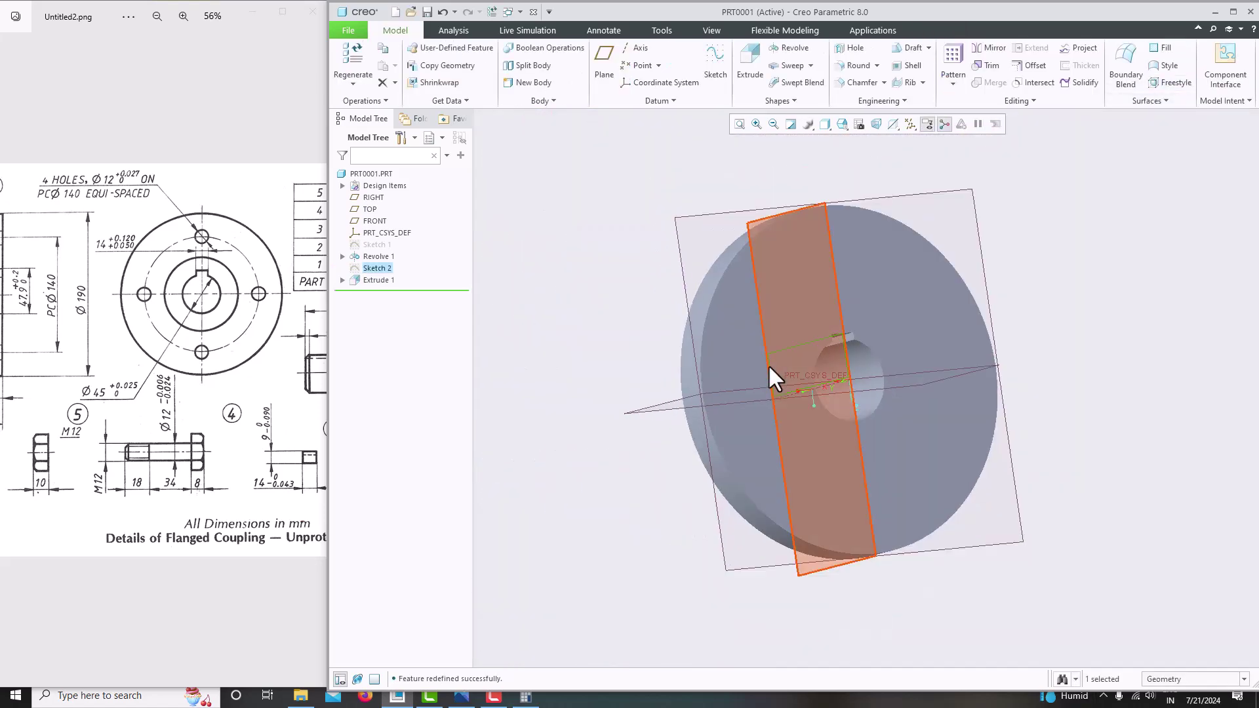
{"action": "middle_click_drag", "start_coordinate": [774, 380], "coordinate": [849, 403]}
{"action": "left_click", "coordinate": [695, 410]}
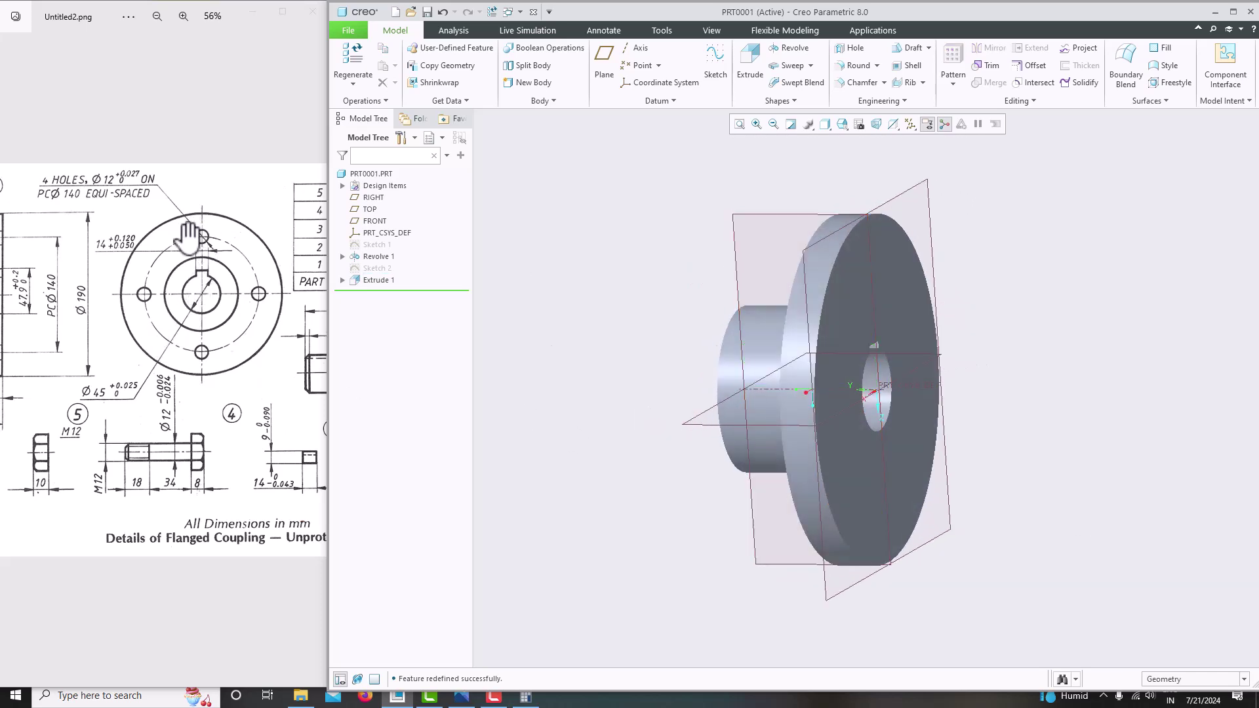
Check the bolt-hole callout on the drawing, start a sketch on the flange's flat face and add the RIGHT plane as a reference
{"action": "scroll", "coordinate": [195, 305], "scroll_direction": "down", "scroll_amount": 2}
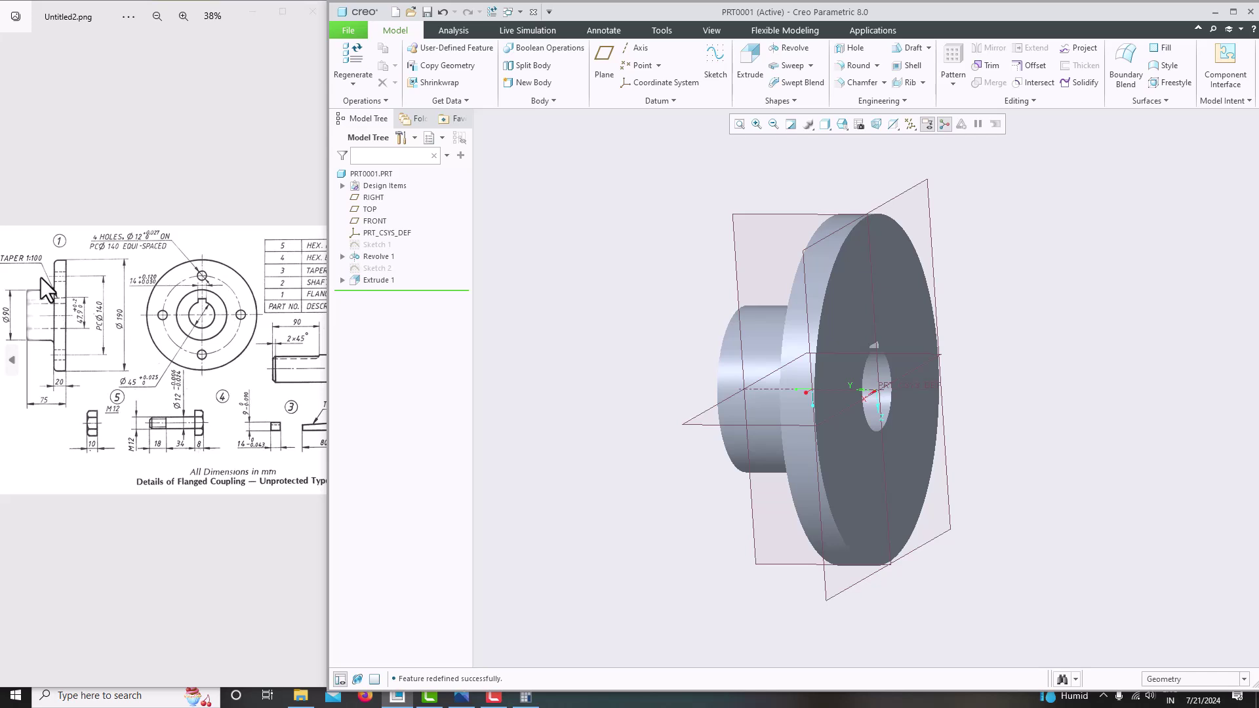
{"action": "scroll", "coordinate": [174, 298], "scroll_direction": "up", "scroll_amount": 2}
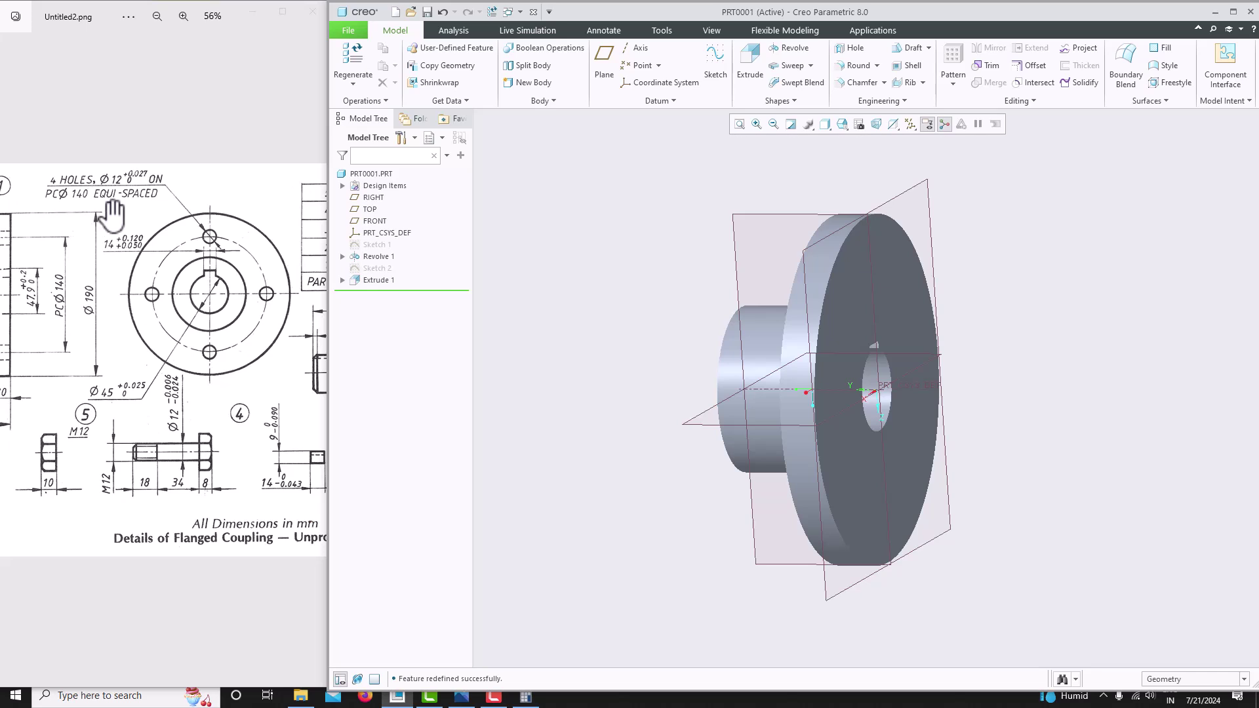
{"action": "middle_click_drag", "start_coordinate": [754, 273], "coordinate": [773, 261]}
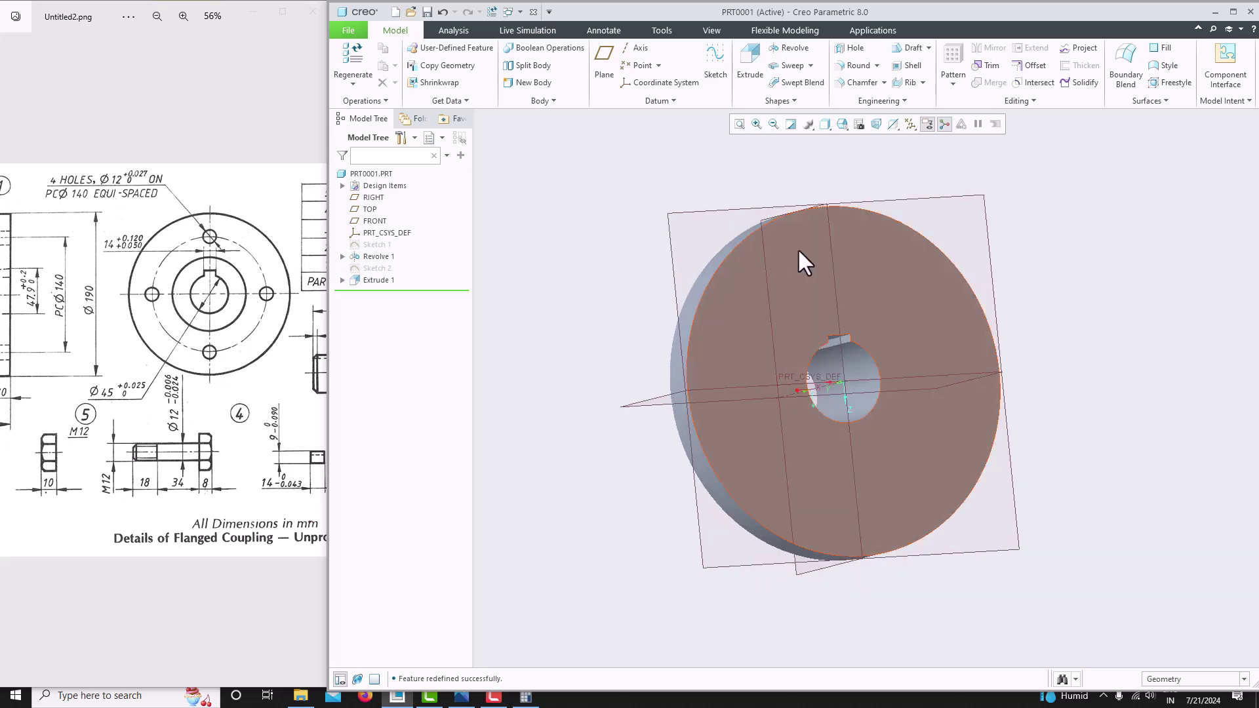
{"action": "left_click", "coordinate": [847, 246]}
{"action": "left_click", "coordinate": [708, 67]}
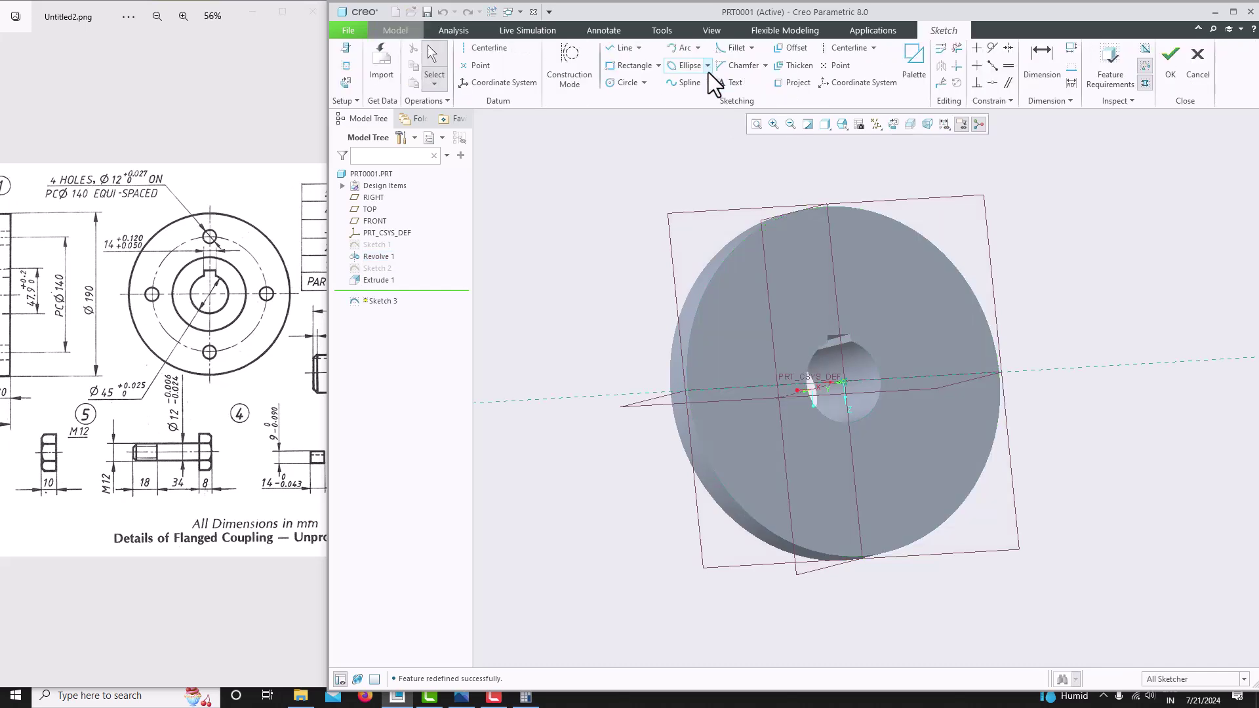
{"action": "left_click", "coordinate": [889, 124]}
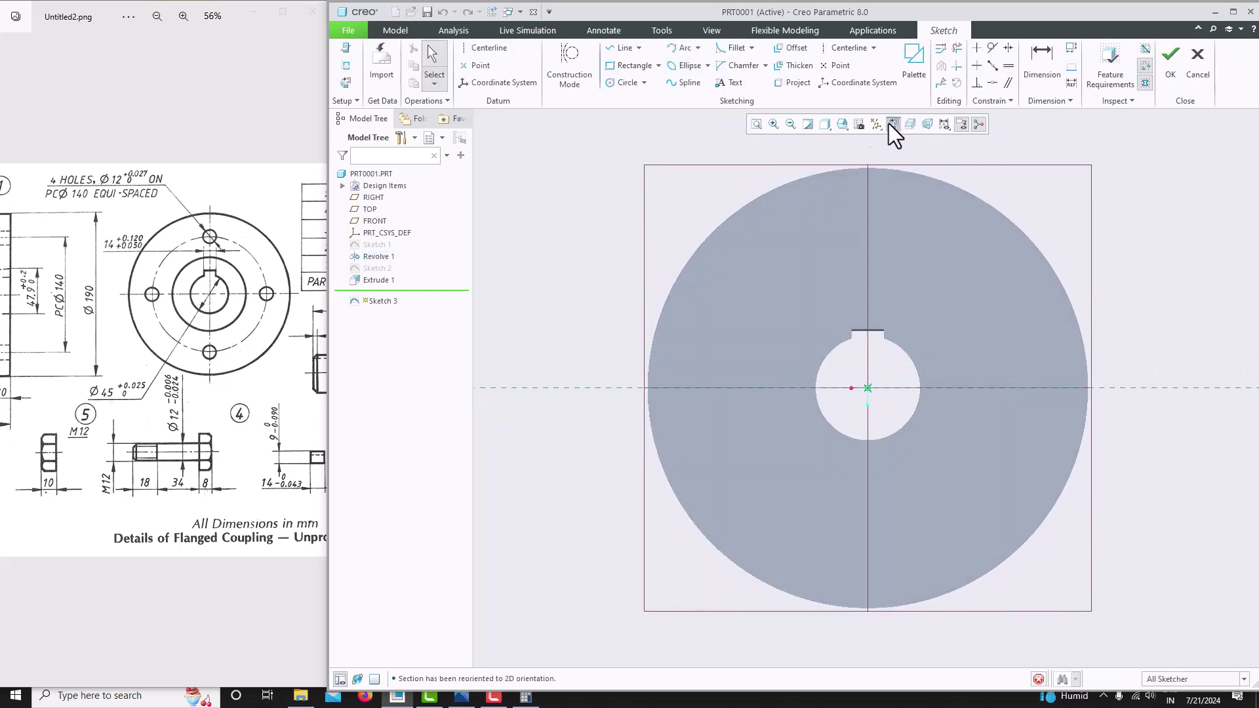
{"action": "left_click", "coordinate": [347, 66]}
{"action": "left_click", "coordinate": [869, 239]}
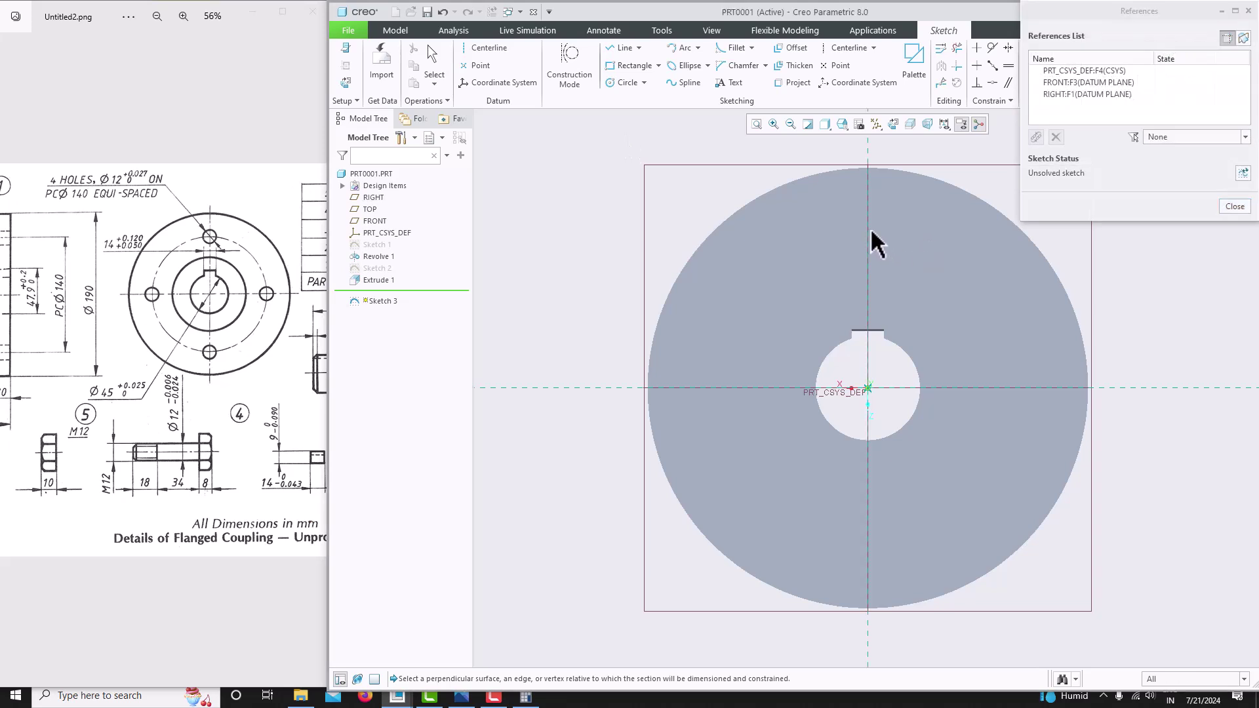
{"action": "left_click", "coordinate": [1235, 206]}
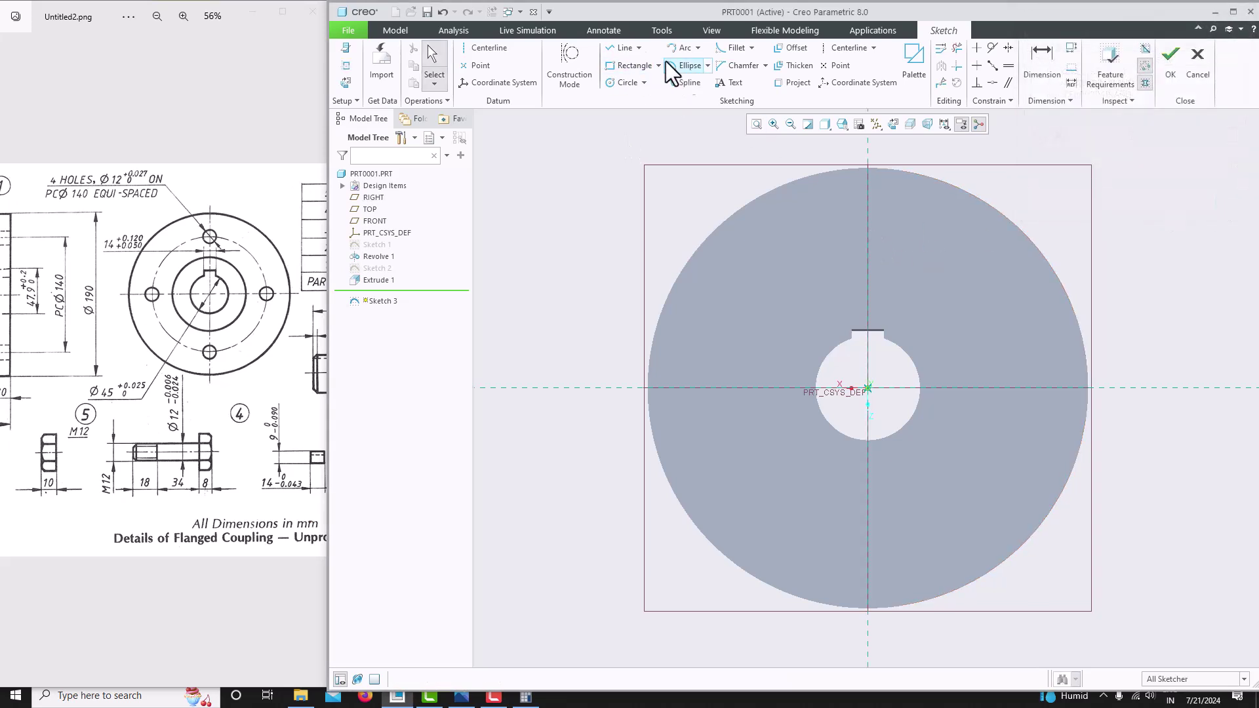
Sketch a circle about 21 mm in diameter on the vertical reference, about 73 mm above the bore's centre
{"action": "left_click", "coordinate": [621, 84]}
{"action": "left_click", "coordinate": [867, 218]}
{"action": "left_click", "coordinate": [843, 220]}
{"action": "middle_click", "coordinate": [807, 222]}
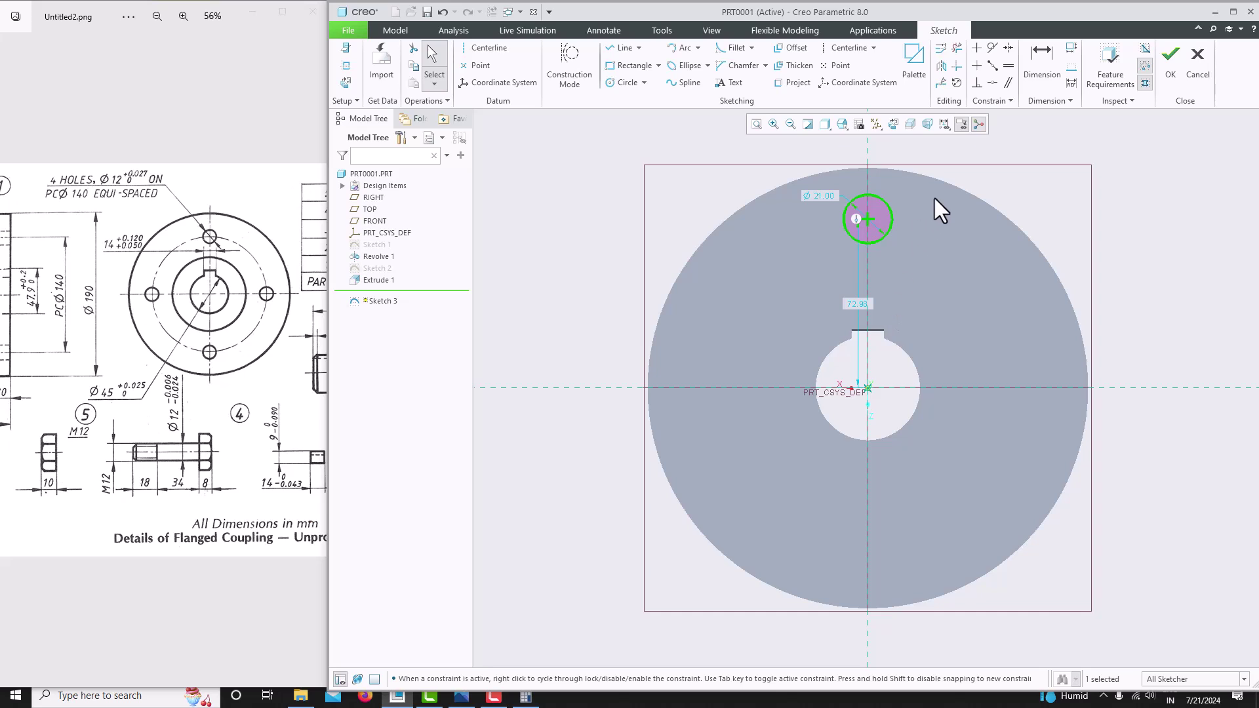
Try to dimension the circle's centre as a diameter about the horizontal sketch reference
{"action": "left_click", "coordinate": [1038, 63]}
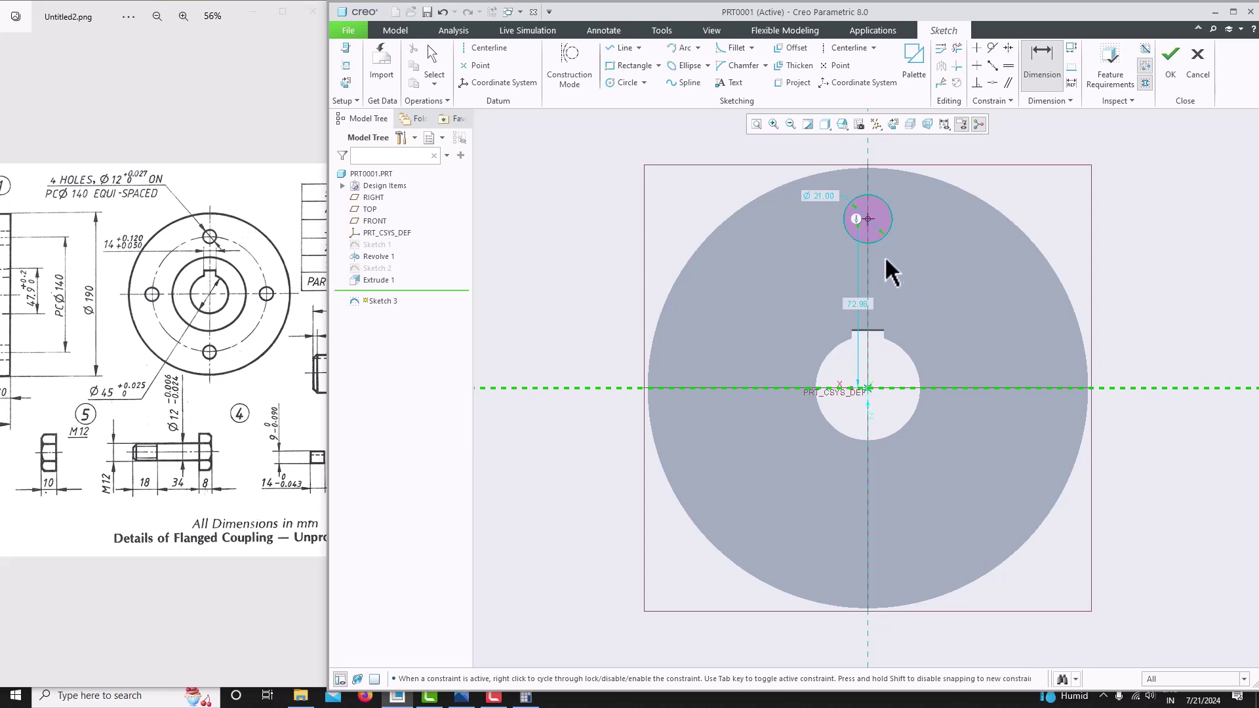
{"action": "middle_click", "coordinate": [956, 303]}
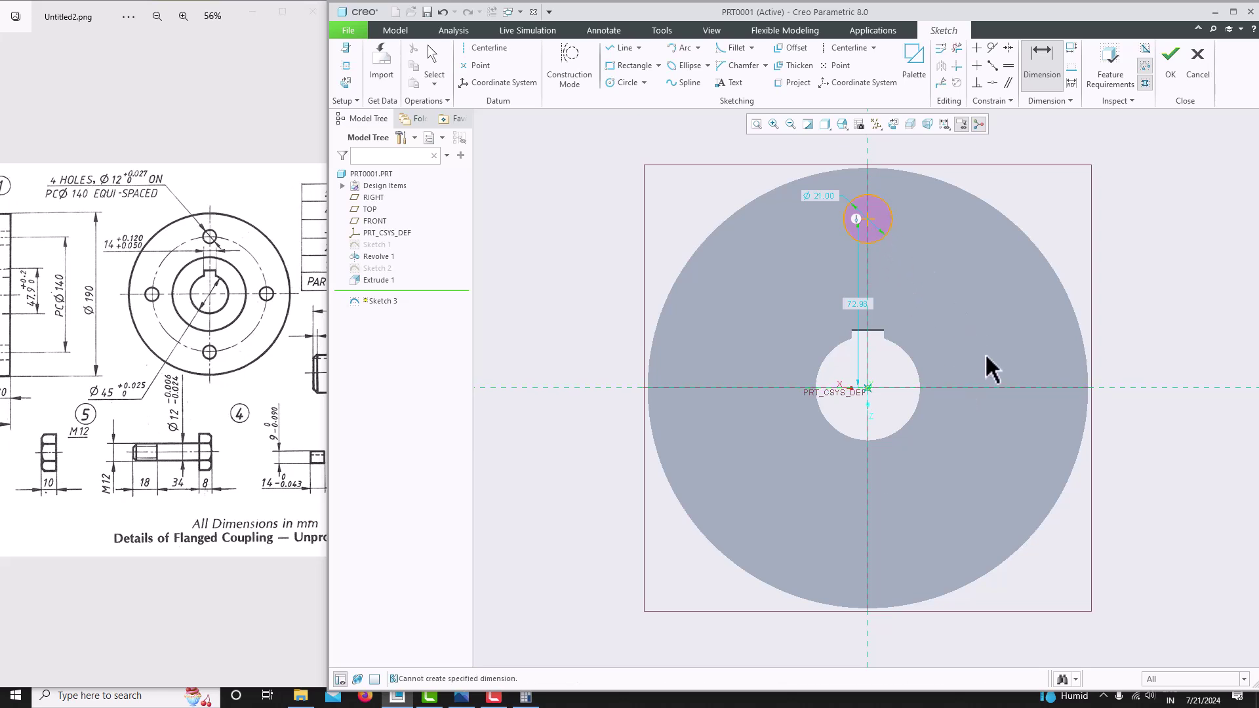
{"action": "middle_click", "coordinate": [917, 329]}
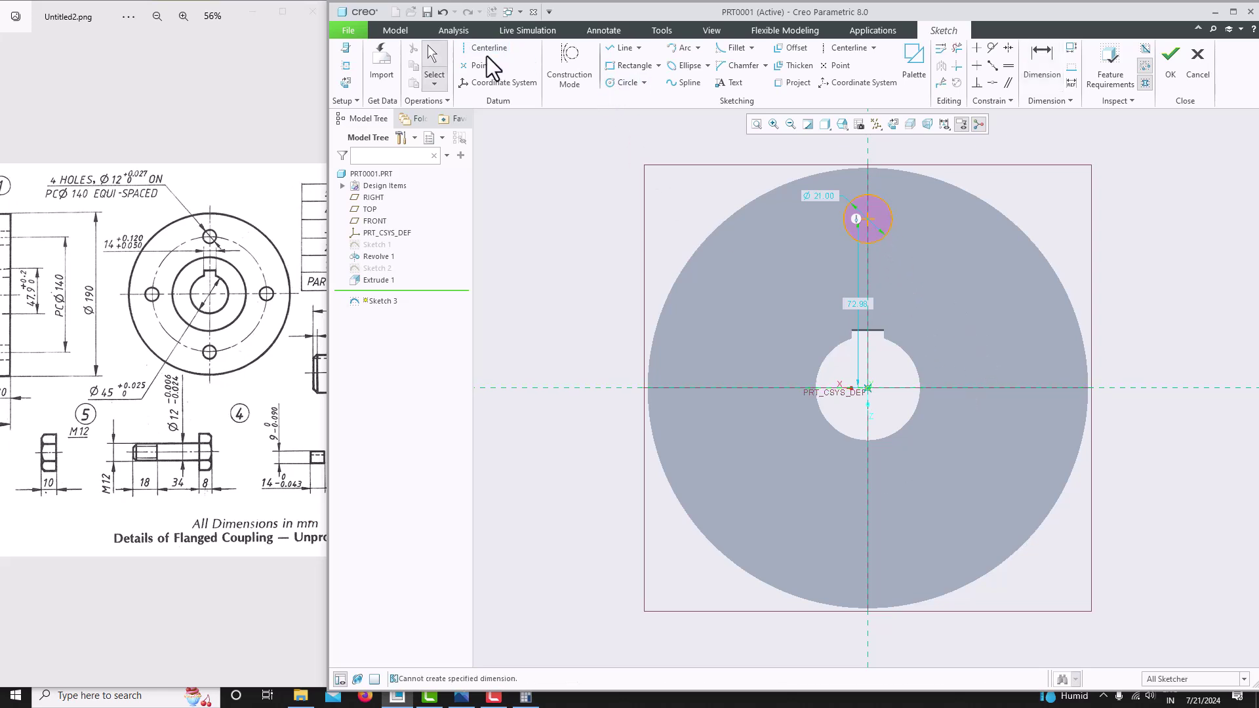
Add a horizontal sketch centerline through the bore's centre
{"action": "left_click", "coordinate": [846, 48]}
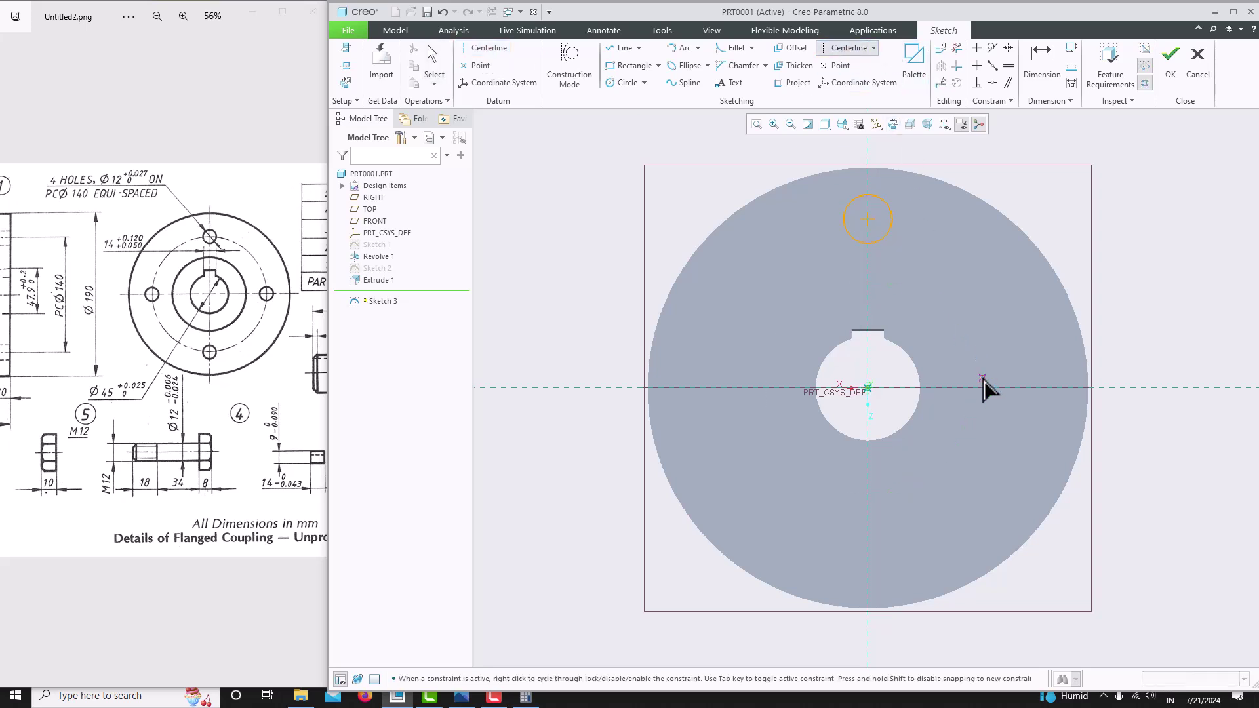
{"action": "left_click", "coordinate": [956, 387]}
{"action": "middle_click", "coordinate": [958, 329]}
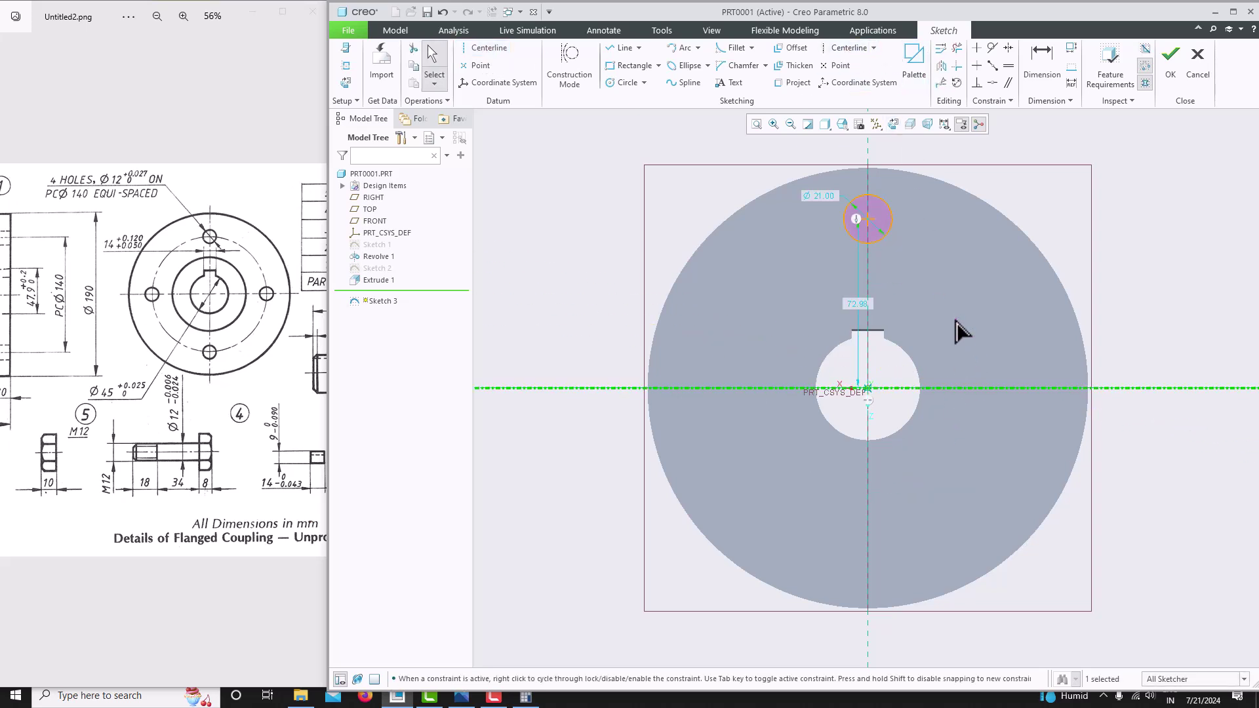
Dimension the circle's centre as a diameter about the horizontal centerline and set it to 140 mm
{"action": "left_click", "coordinate": [1033, 63]}
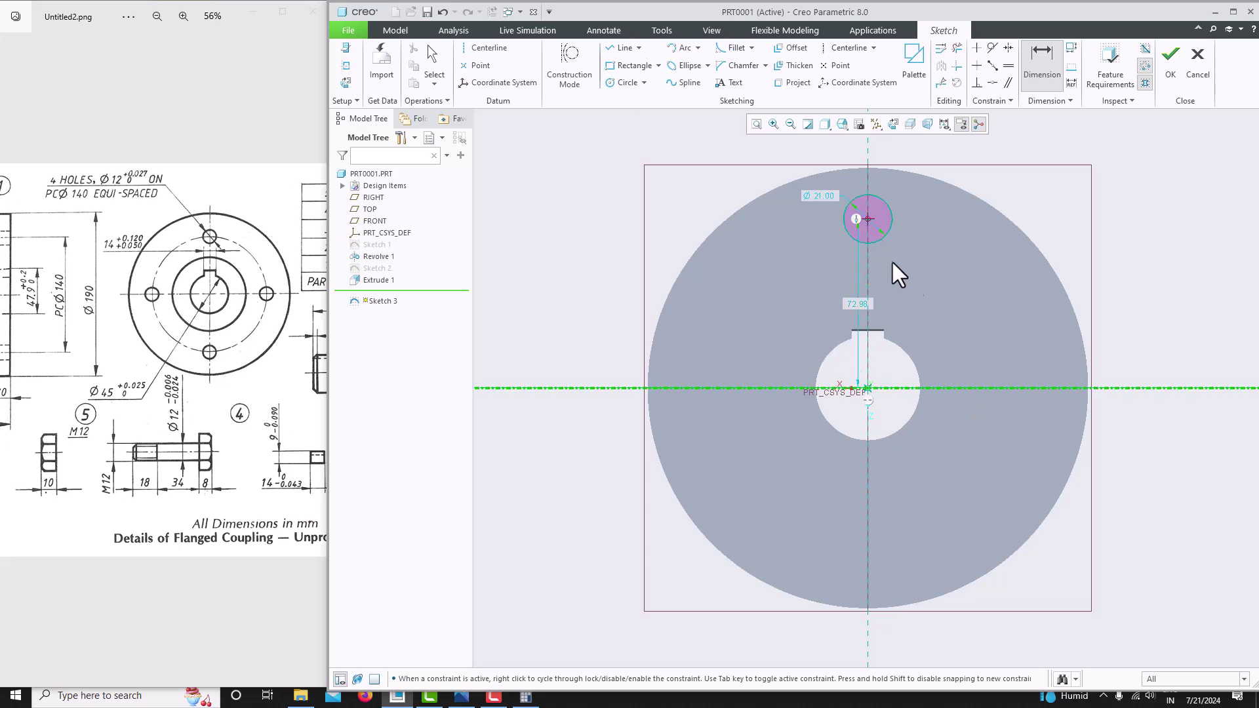
{"action": "left_click", "coordinate": [866, 218]}
{"action": "middle_click", "coordinate": [938, 280]}
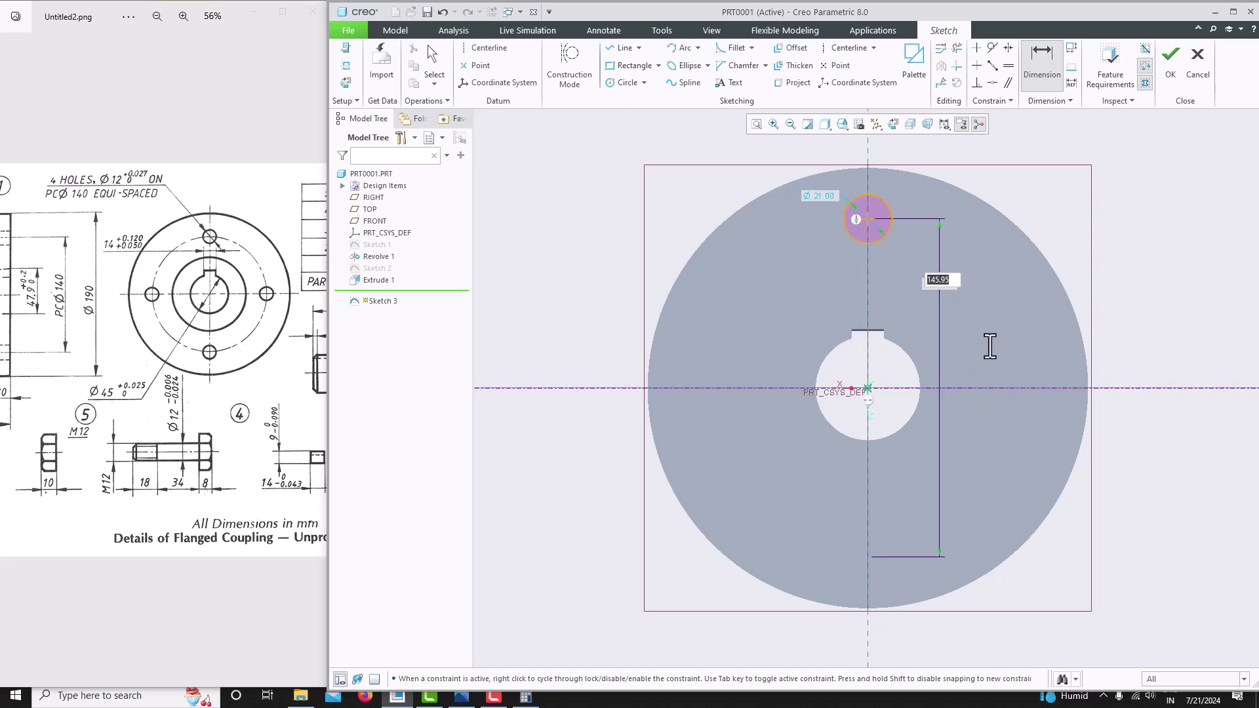
{"action": "type", "text": "140"}
{"action": "key", "text": "Return"}
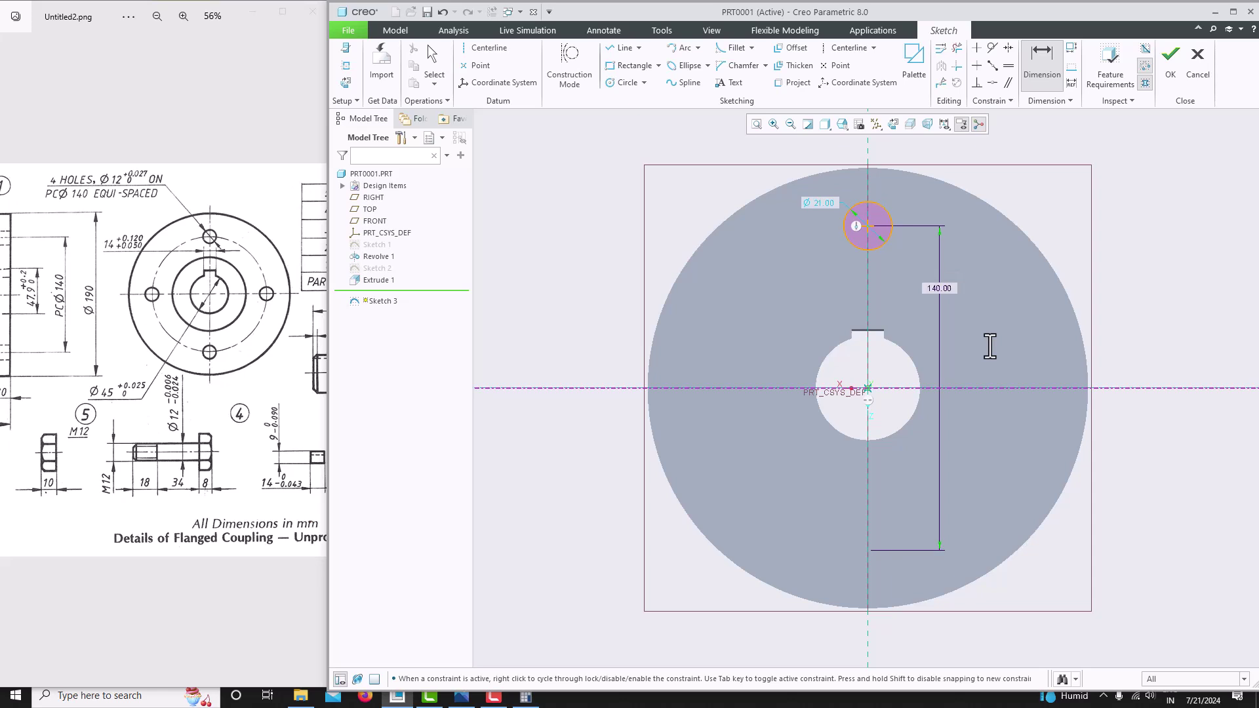
Set the bolt-hole circle's diameter to 12 mm and finish the sketch
{"action": "double_click", "coordinate": [820, 202]}
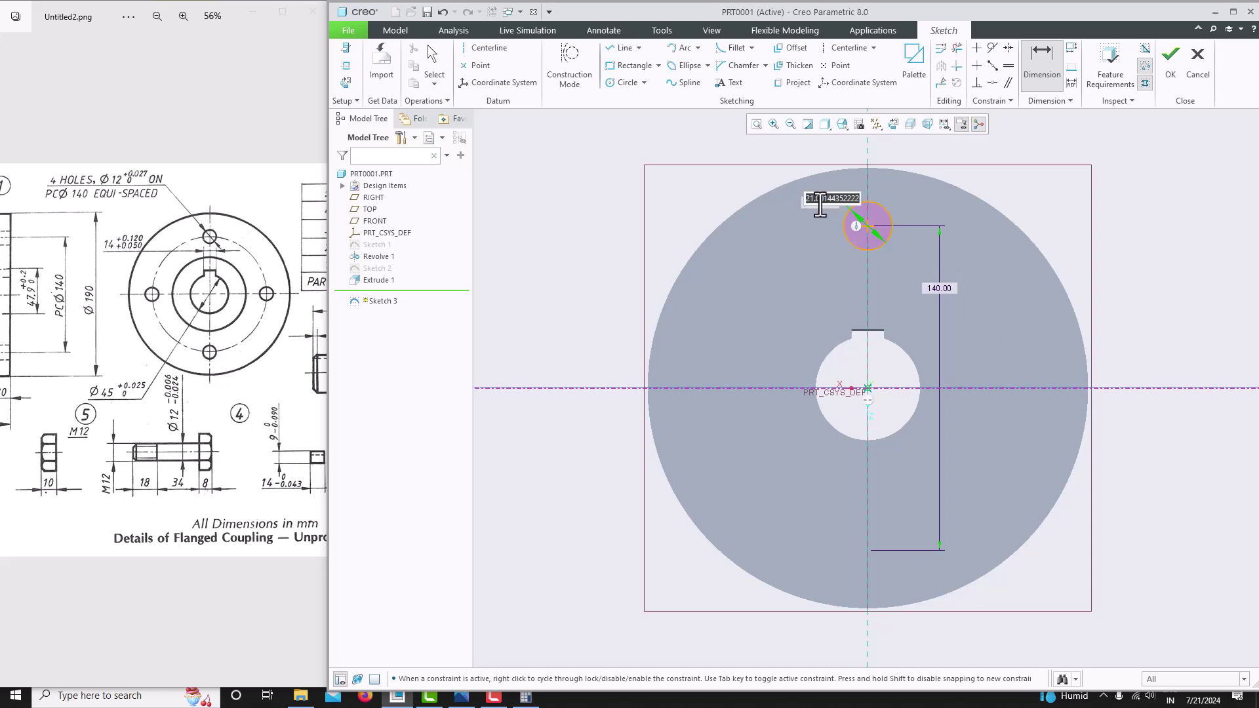
{"action": "type", "text": "12"}
{"action": "key", "text": "Return"}
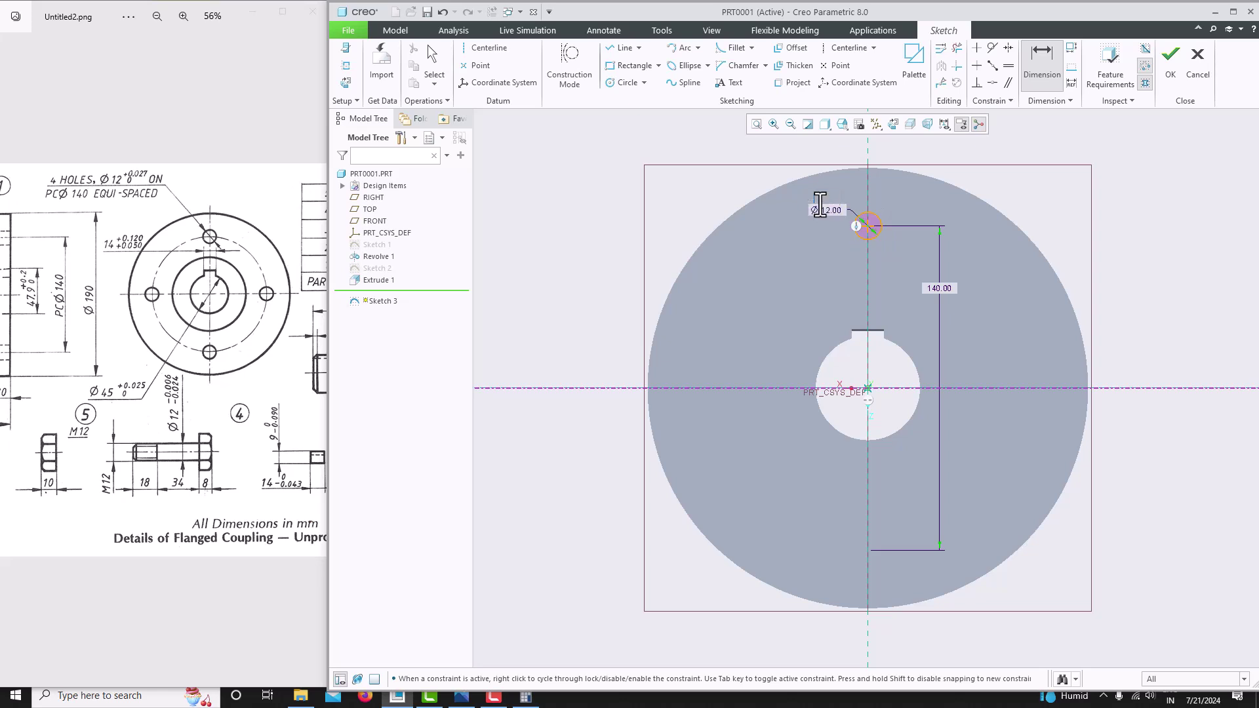
{"action": "left_click", "coordinate": [1169, 66]}
Extrude the 12 mm circle as a material-removing cut through the full thickness of the flange
{"action": "left_click", "coordinate": [753, 68]}
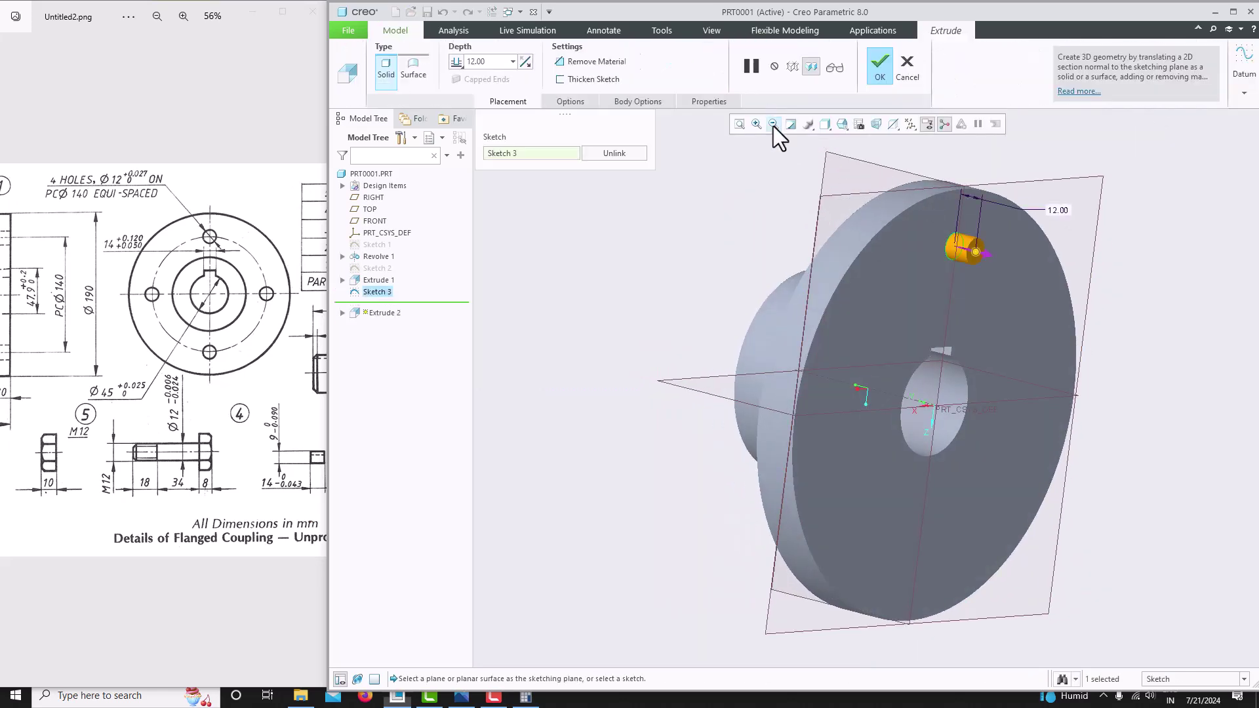
{"action": "left_click", "coordinate": [1024, 269]}
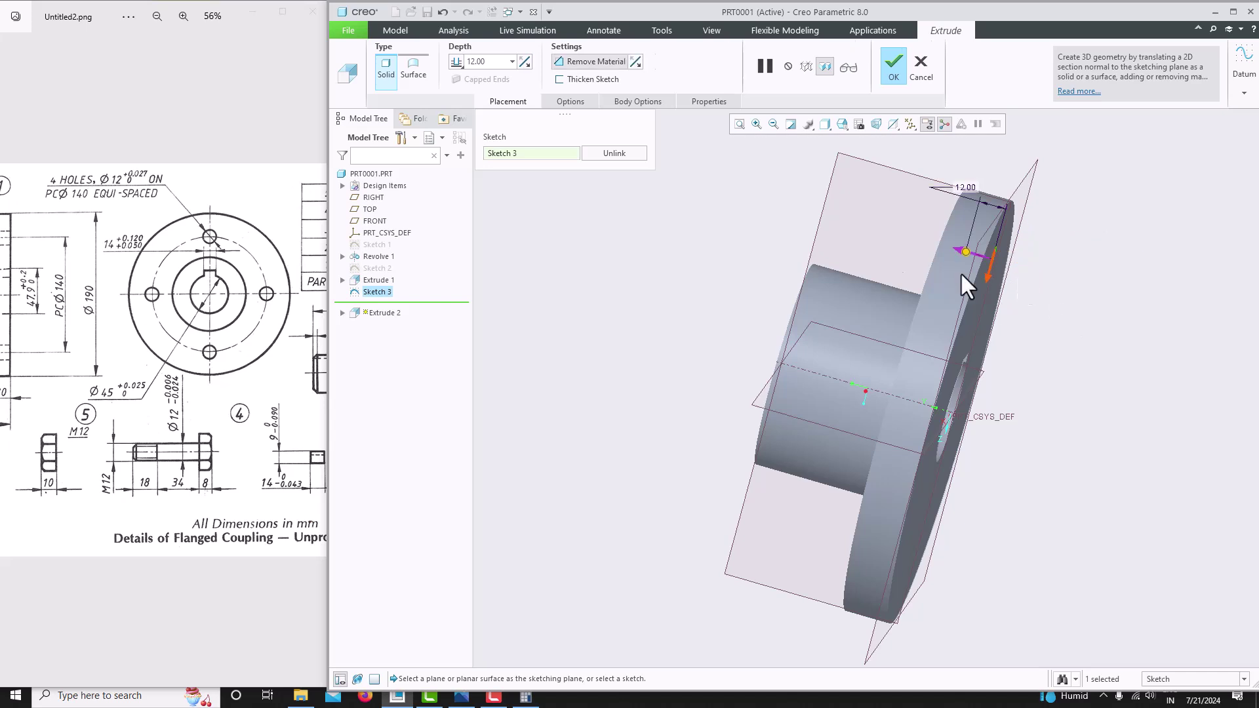
{"action": "left_click", "coordinate": [462, 68]}
{"action": "left_click", "coordinate": [481, 105]}
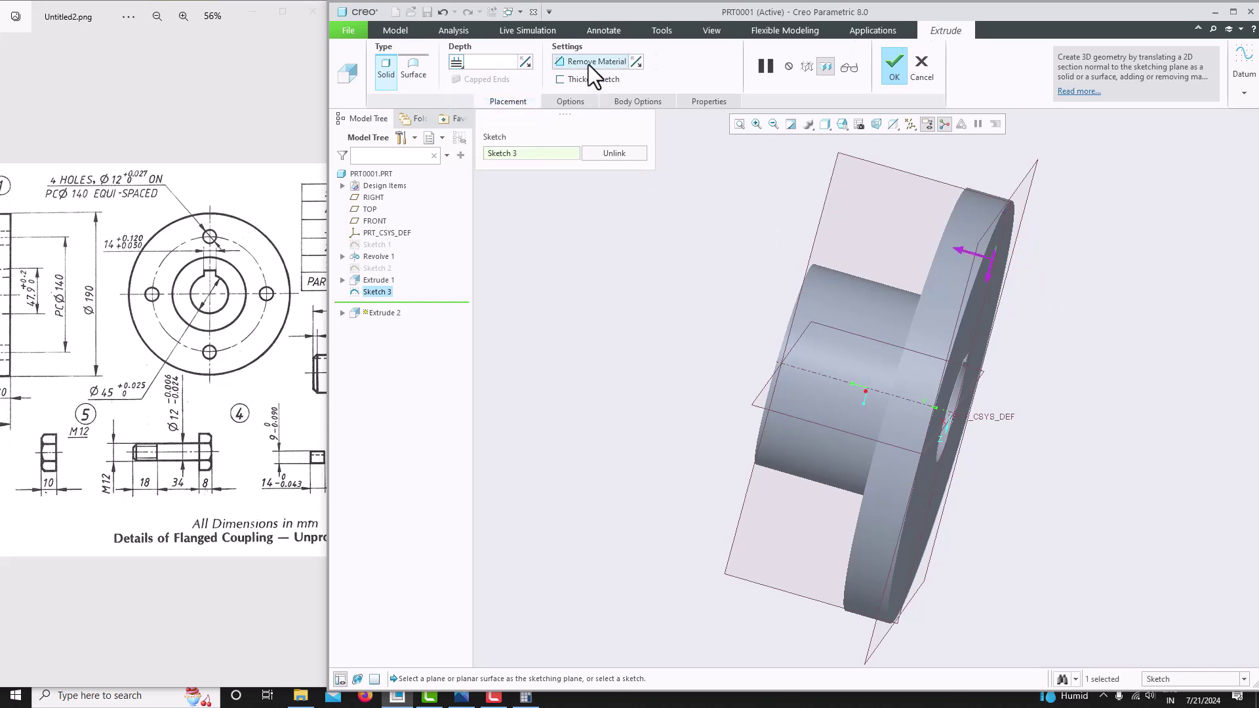
{"action": "left_click", "coordinate": [894, 65]}
{"action": "middle_click_drag", "start_coordinate": [886, 151], "coordinate": [872, 247]}
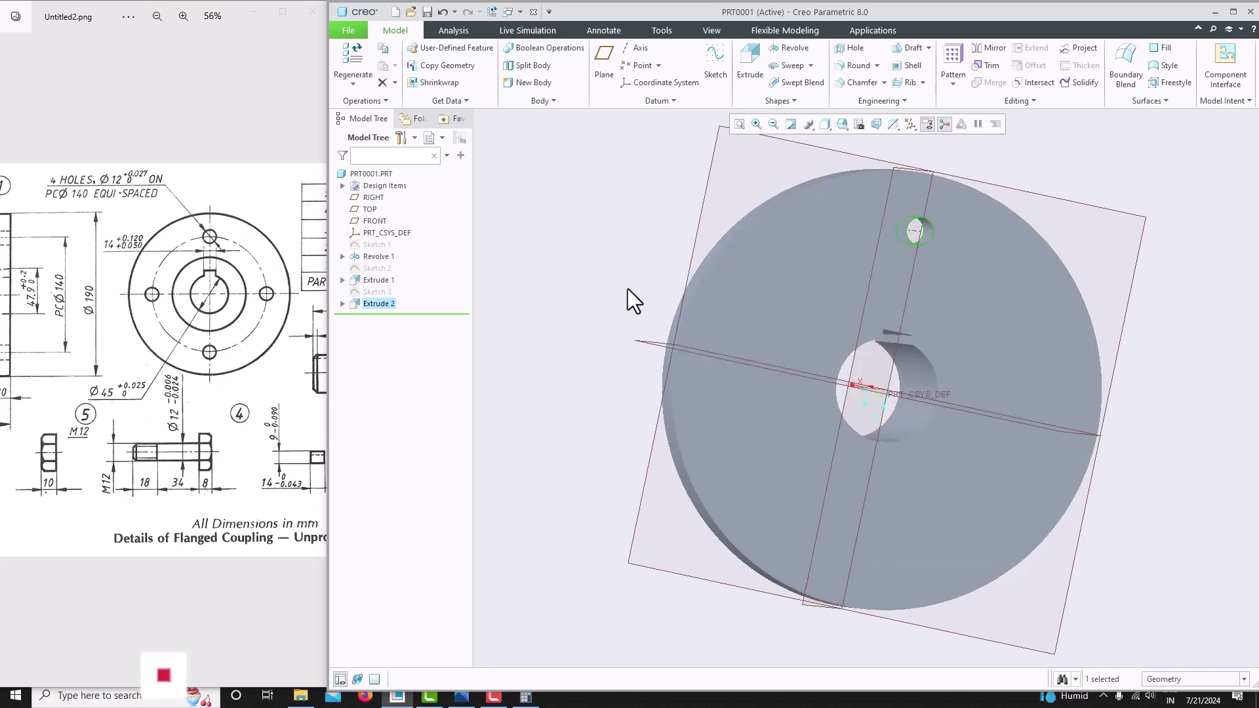
Set up an axis pattern of the bolt hole about the bore's central axis
{"action": "left_click", "coordinate": [954, 63]}
{"action": "left_click", "coordinate": [499, 101]}
{"action": "left_click", "coordinate": [395, 71]}
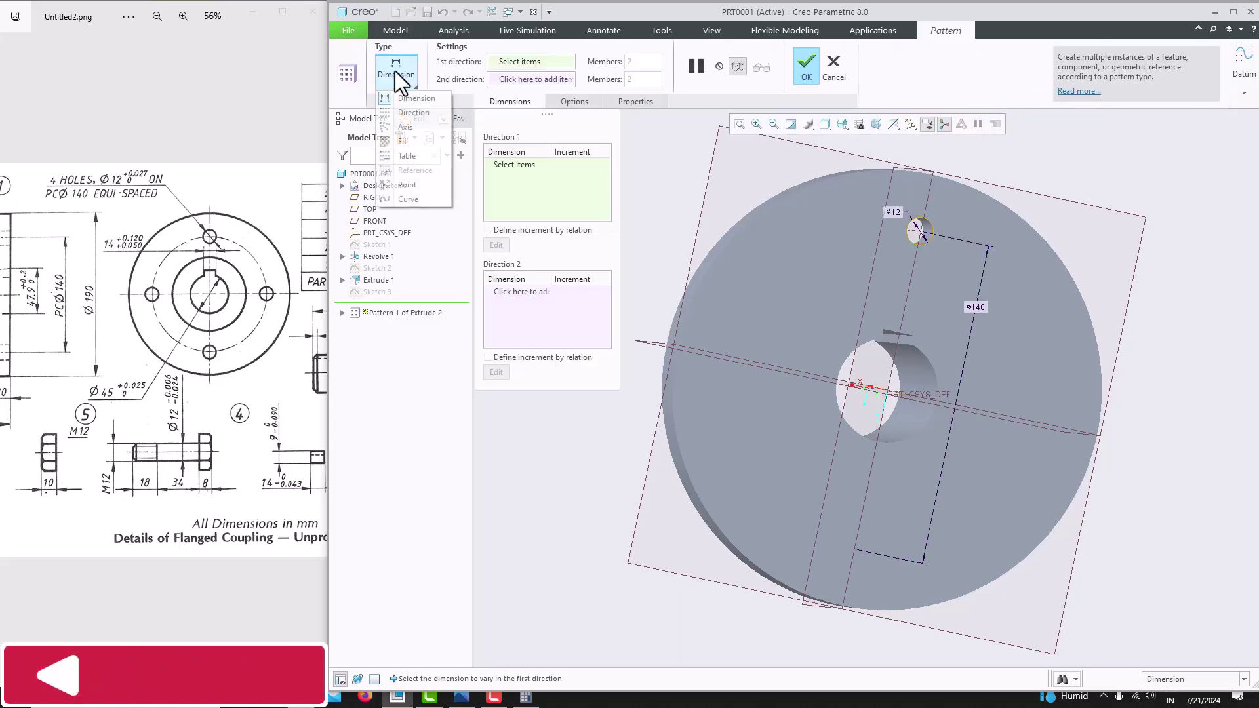
{"action": "left_click", "coordinate": [400, 125]}
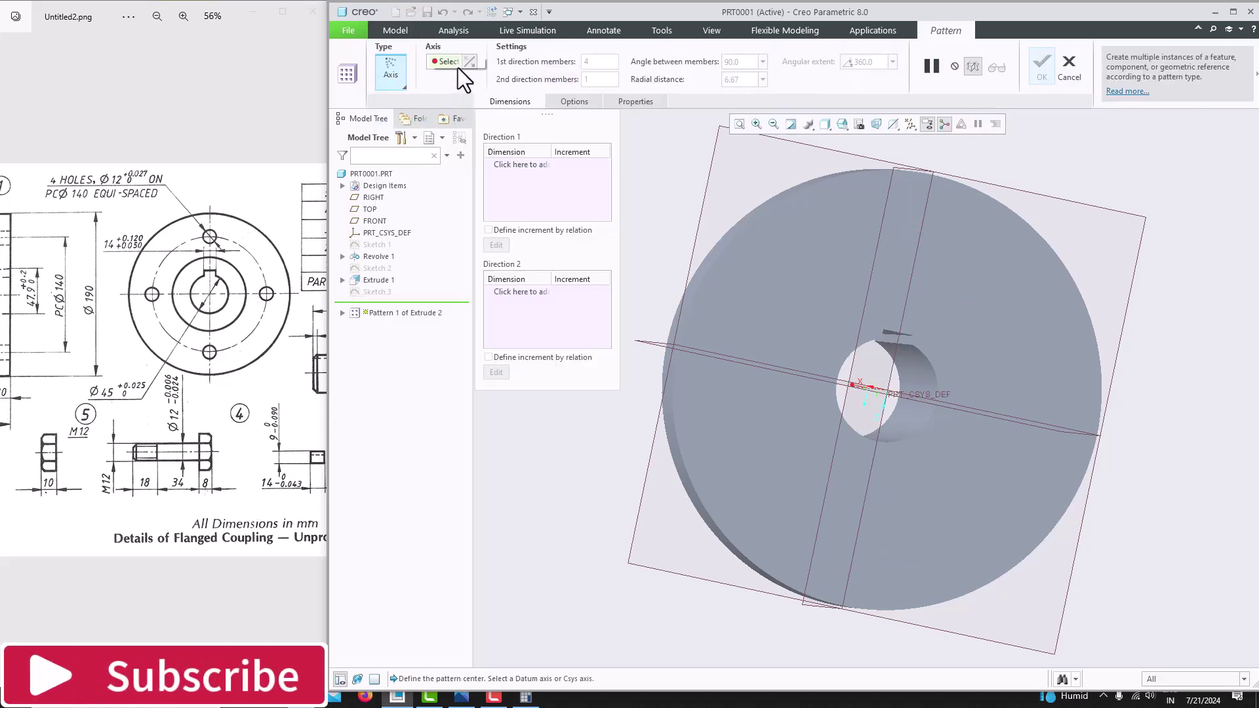
{"action": "middle_click_drag", "start_coordinate": [875, 392], "coordinate": [812, 388]}
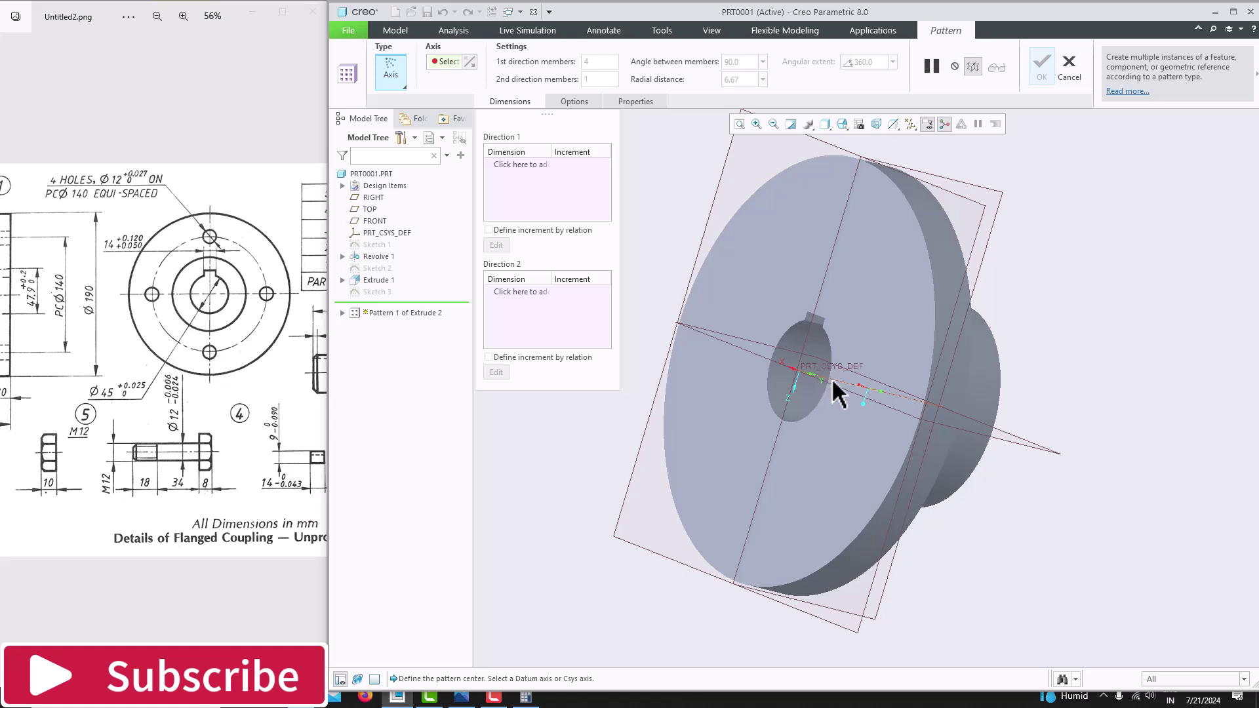
{"action": "left_click", "coordinate": [832, 379]}
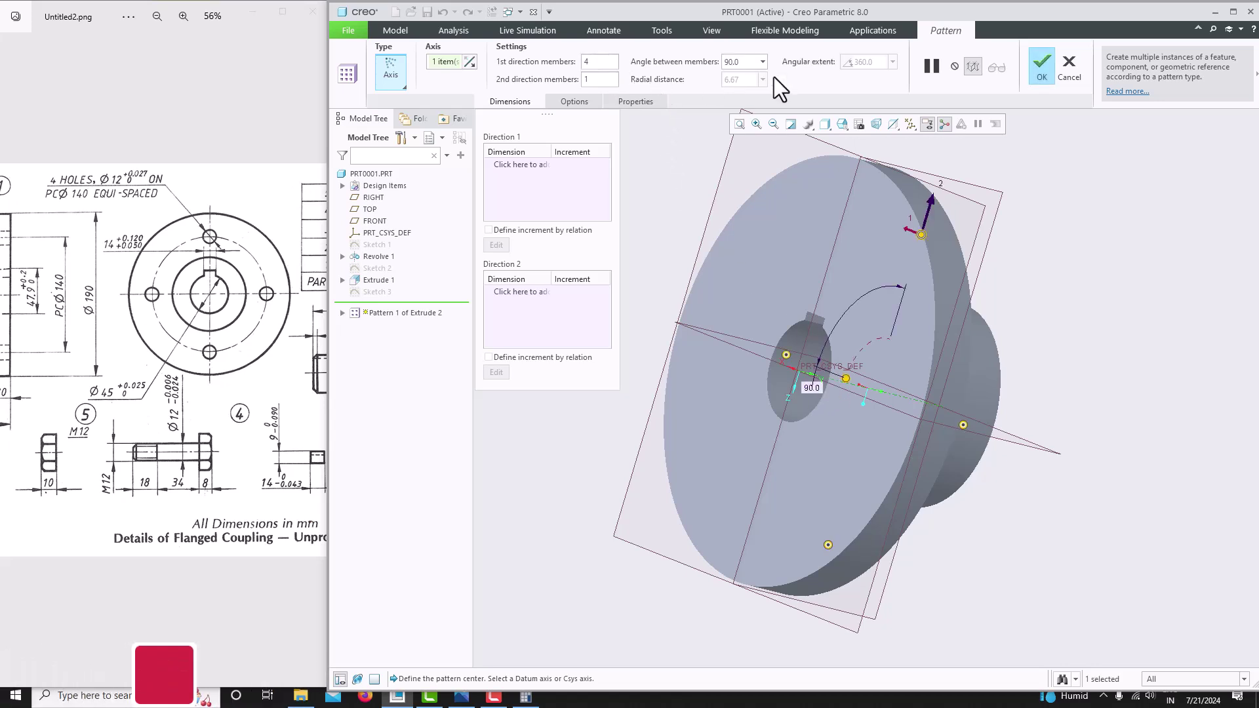
Space four hole instances over a 360° angular extent and complete the pattern
{"action": "left_click", "coordinate": [804, 63]}
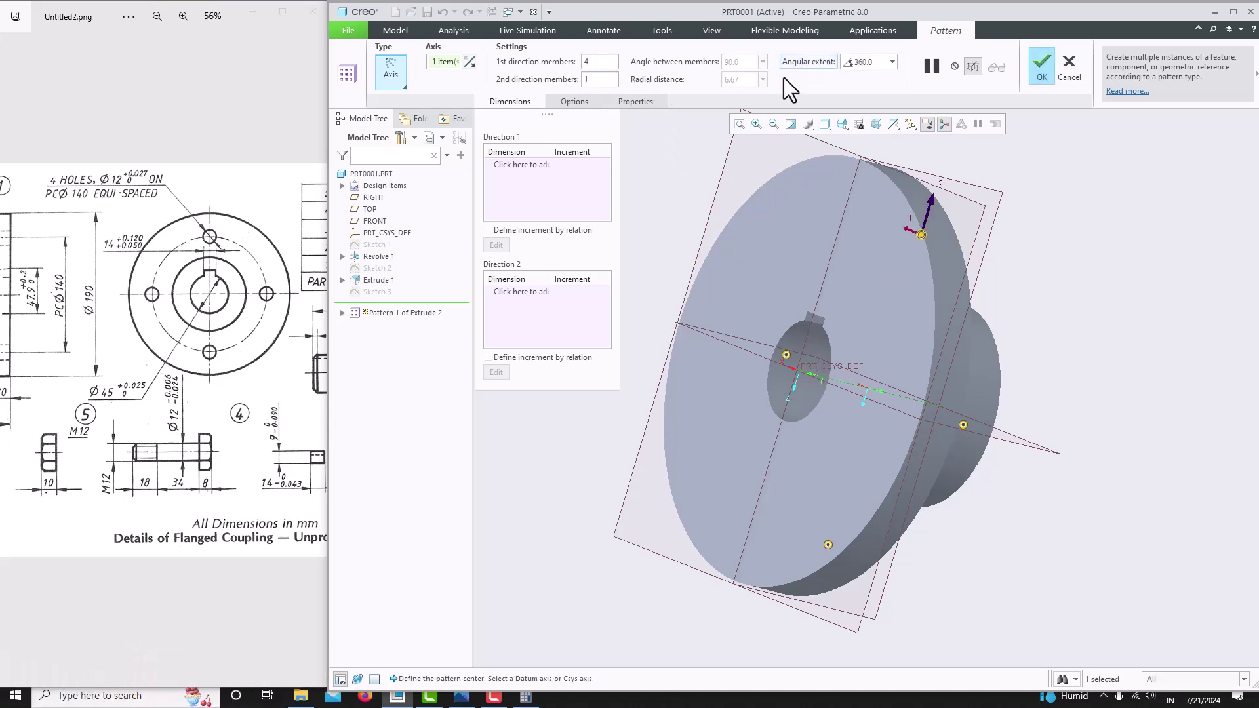
{"action": "double_click", "coordinate": [590, 61]}
{"action": "middle_click_drag", "start_coordinate": [765, 293], "coordinate": [790, 319]}
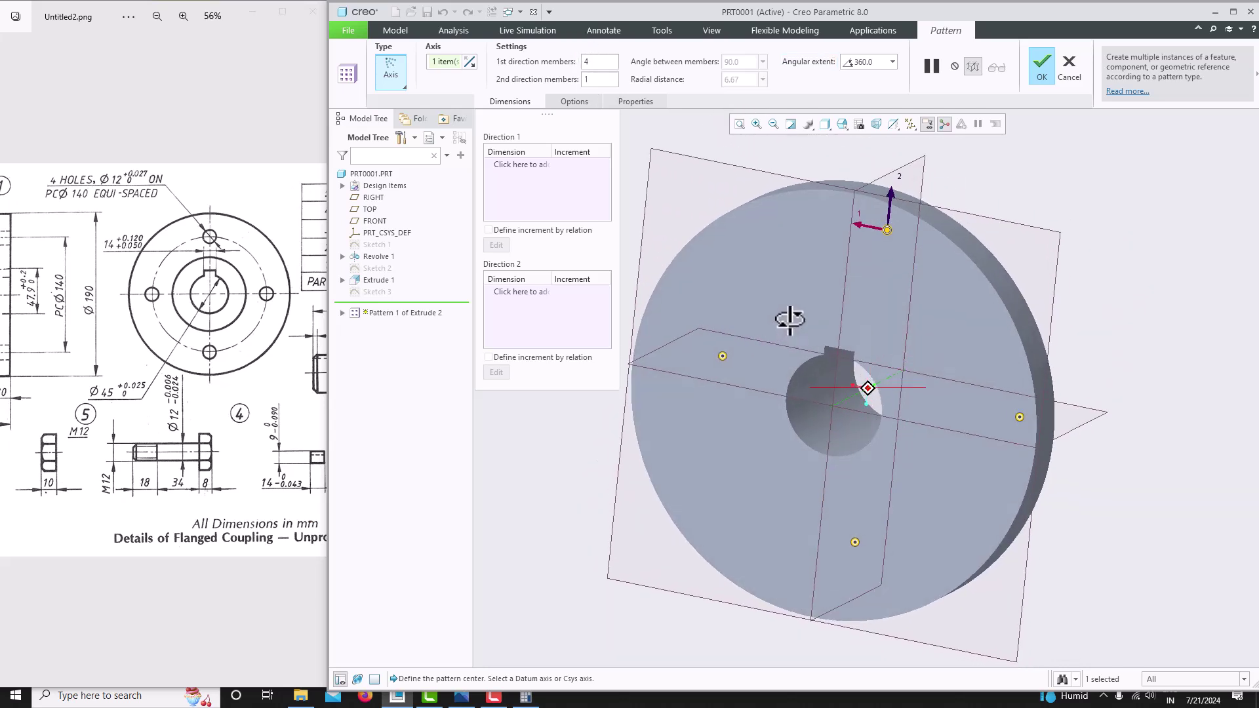
{"action": "left_click", "coordinate": [1042, 69]}
{"action": "middle_click_drag", "start_coordinate": [1012, 208], "coordinate": [984, 289]}
{"action": "middle_click_drag", "start_coordinate": [625, 269], "coordinate": [753, 299]}
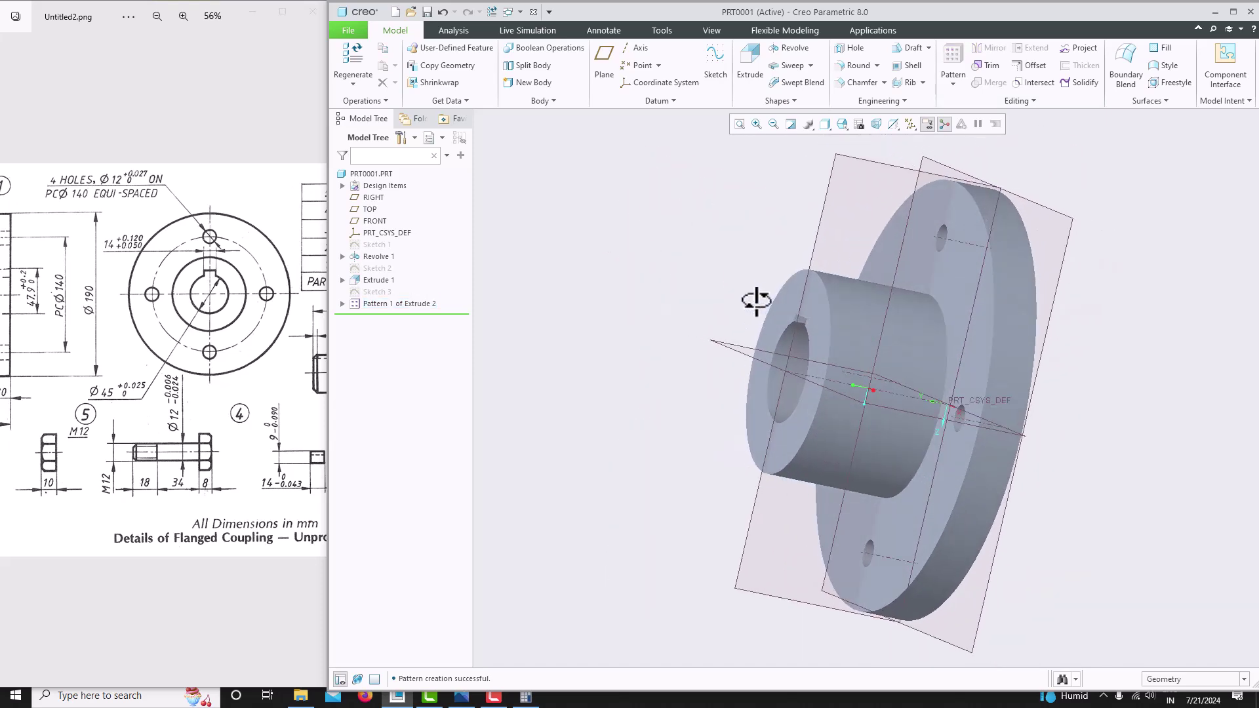
Check the drawing's fillet note and select the hub's end edge, hub-to-flange corner and hub-side flange rim for one Round set
{"action": "scroll", "coordinate": [143, 338], "scroll_direction": "down", "scroll_amount": 3}
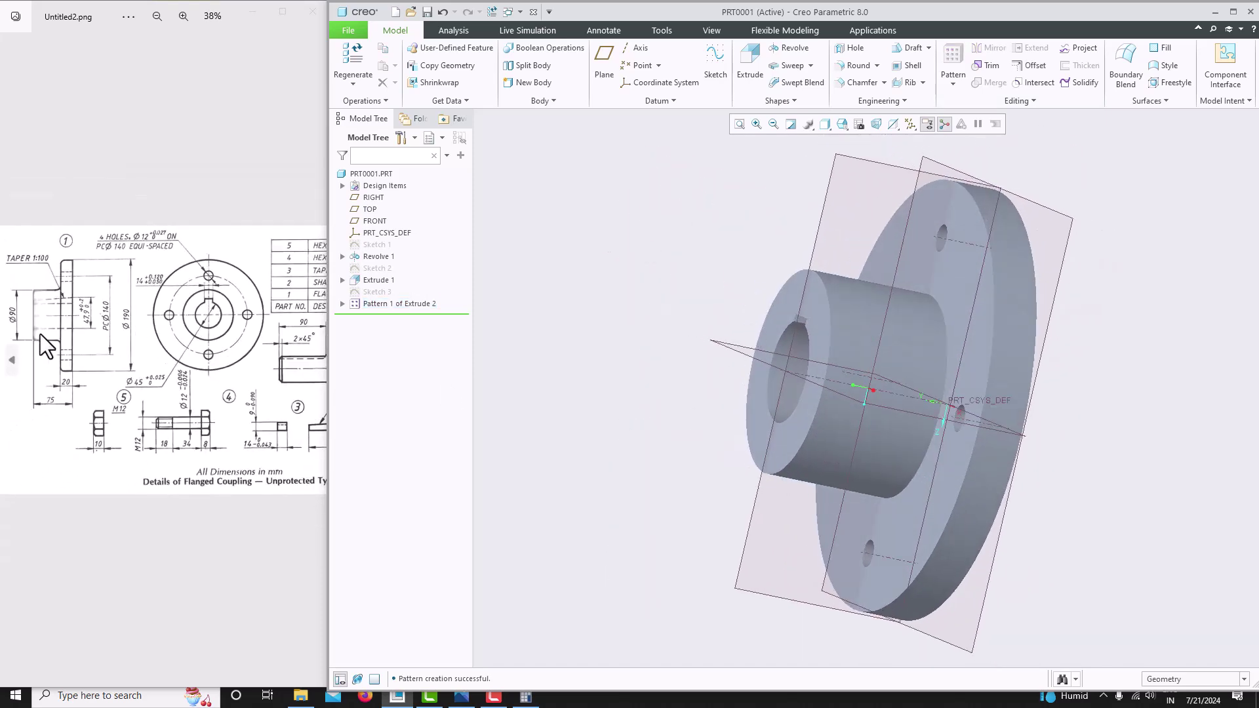
{"action": "left_click", "coordinate": [85, 338]}
{"action": "scroll", "coordinate": [164, 344], "scroll_direction": "up", "scroll_amount": 5}
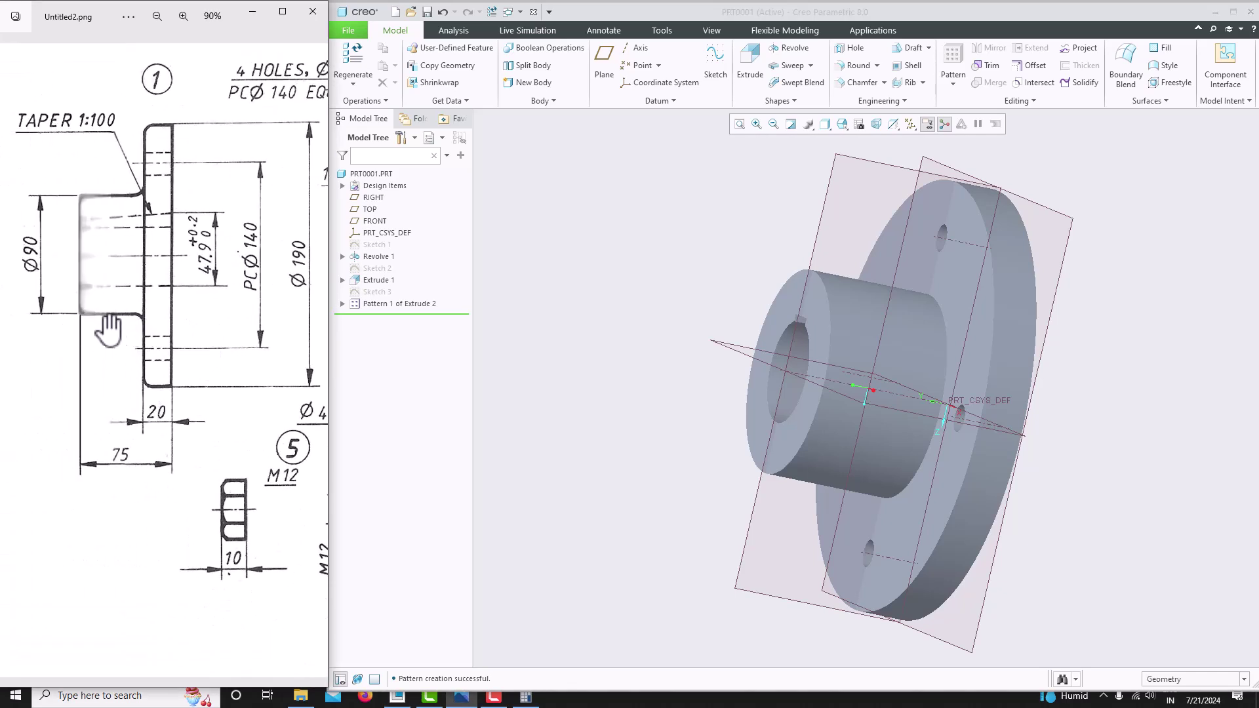
{"action": "scroll", "coordinate": [143, 393], "scroll_direction": "down", "scroll_amount": 5}
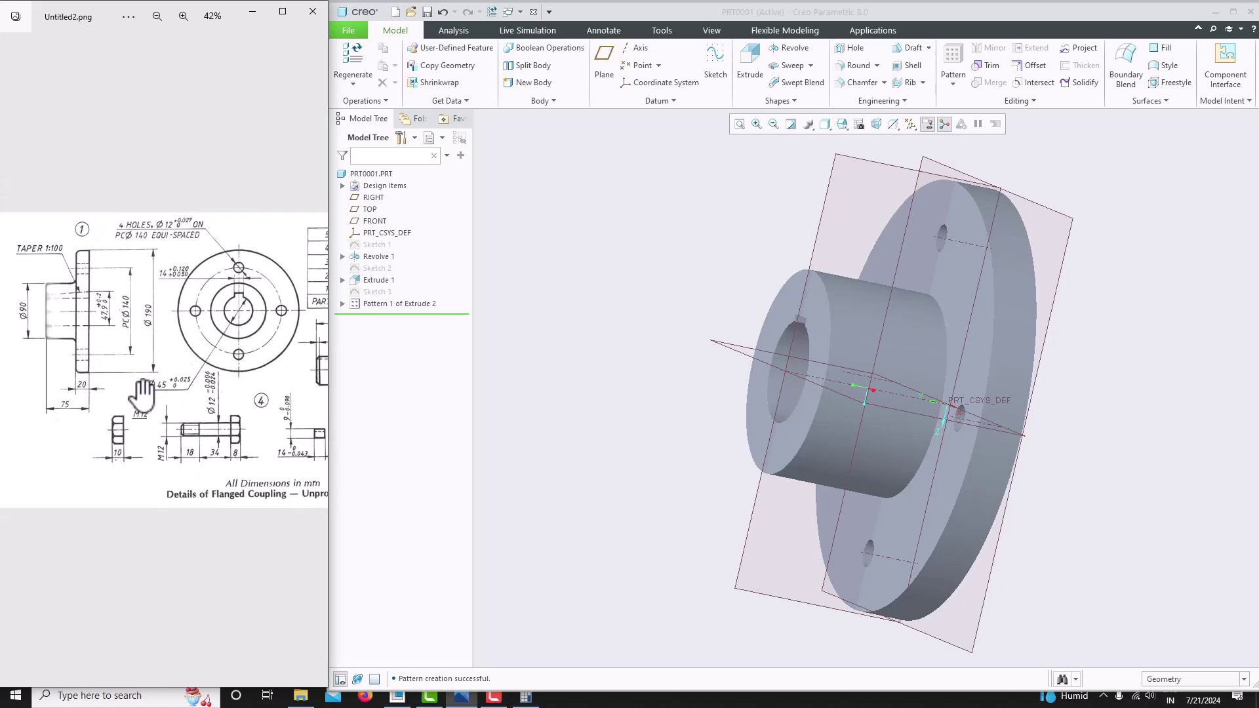
{"action": "scroll", "coordinate": [143, 393], "scroll_direction": "down", "scroll_amount": 2}
{"action": "left_click_drag", "start_coordinate": [208, 400], "coordinate": [99, 400]}
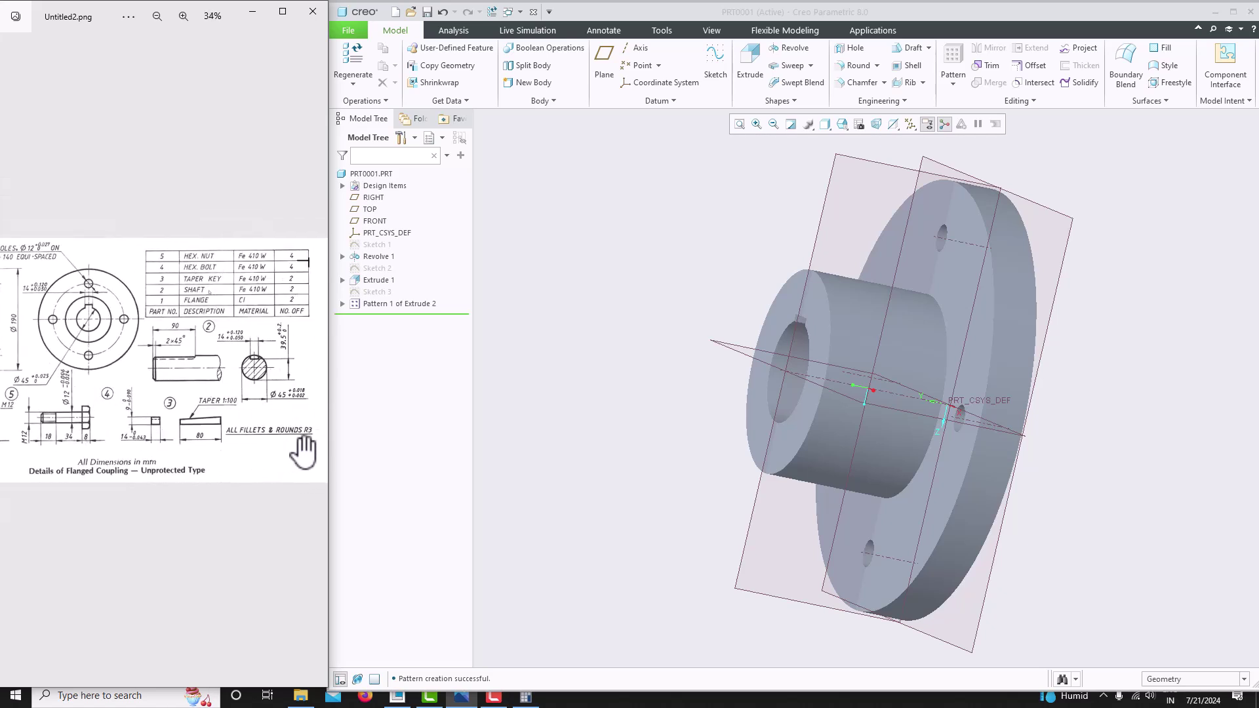
{"action": "left_click", "coordinate": [847, 67]}
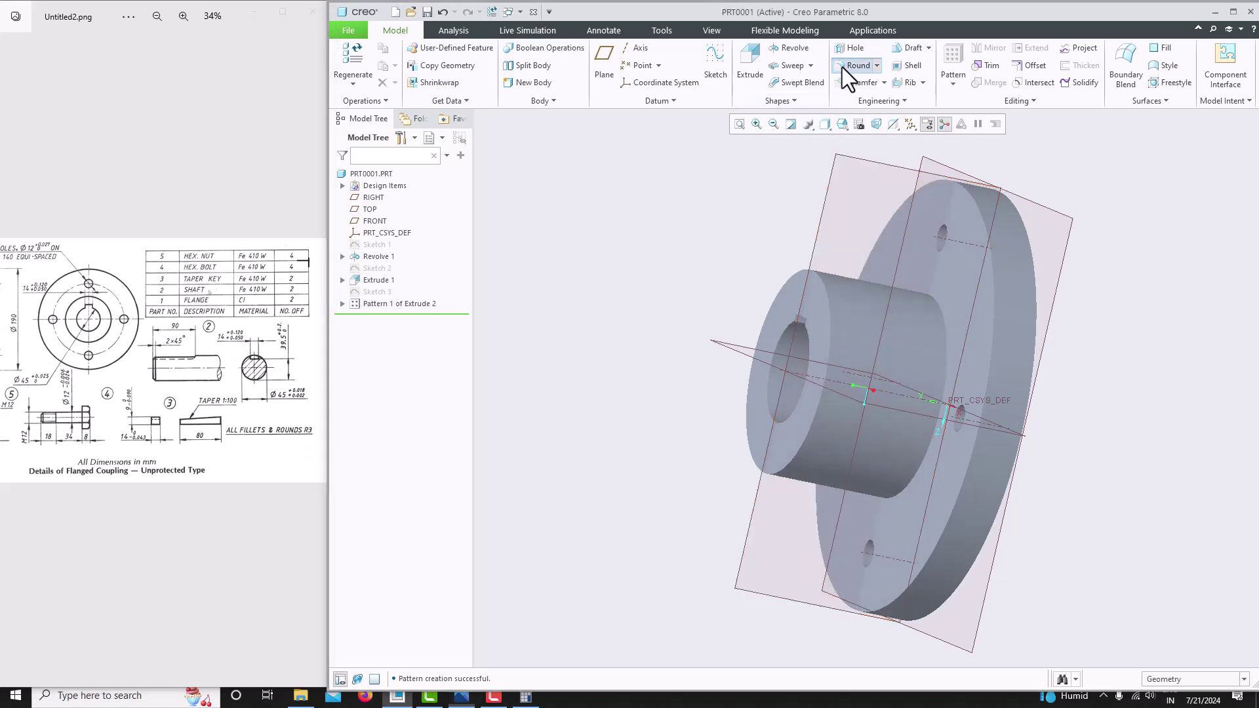
{"action": "left_click", "coordinate": [825, 293]}
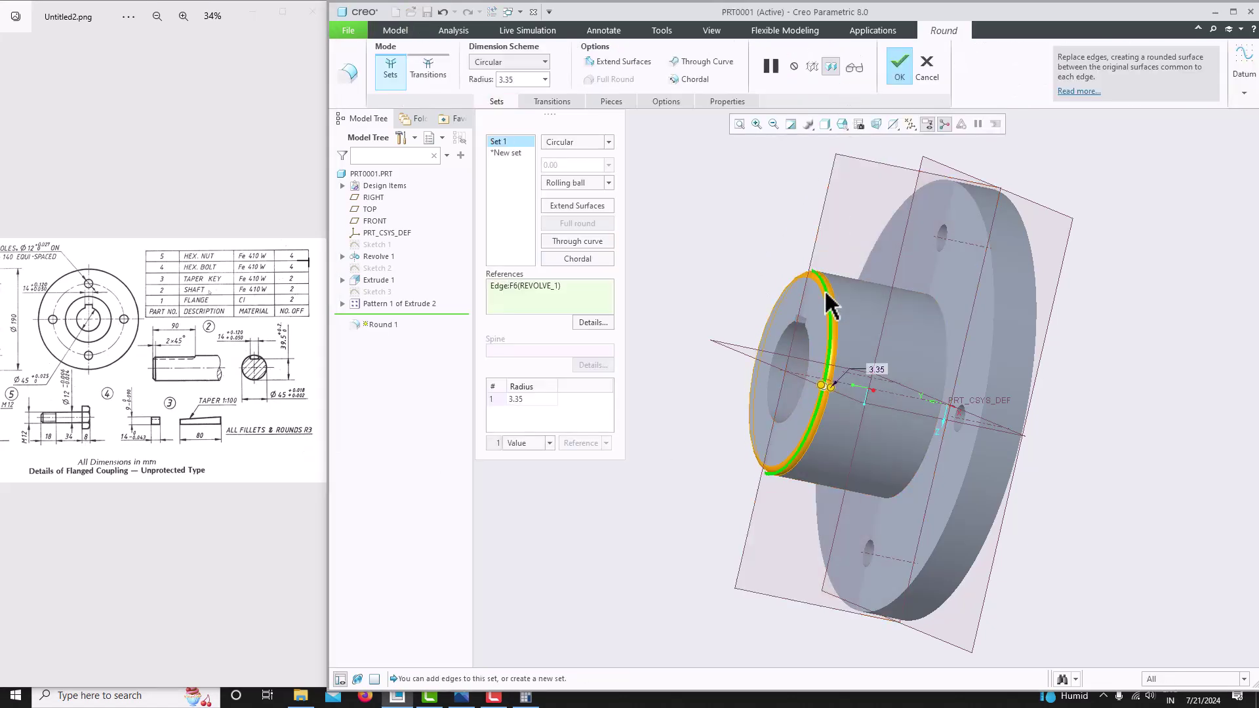
{"action": "left_click", "coordinate": [951, 341], "text": "ctrl"}
{"action": "left_click", "coordinate": [998, 281], "text": "ctrl"}
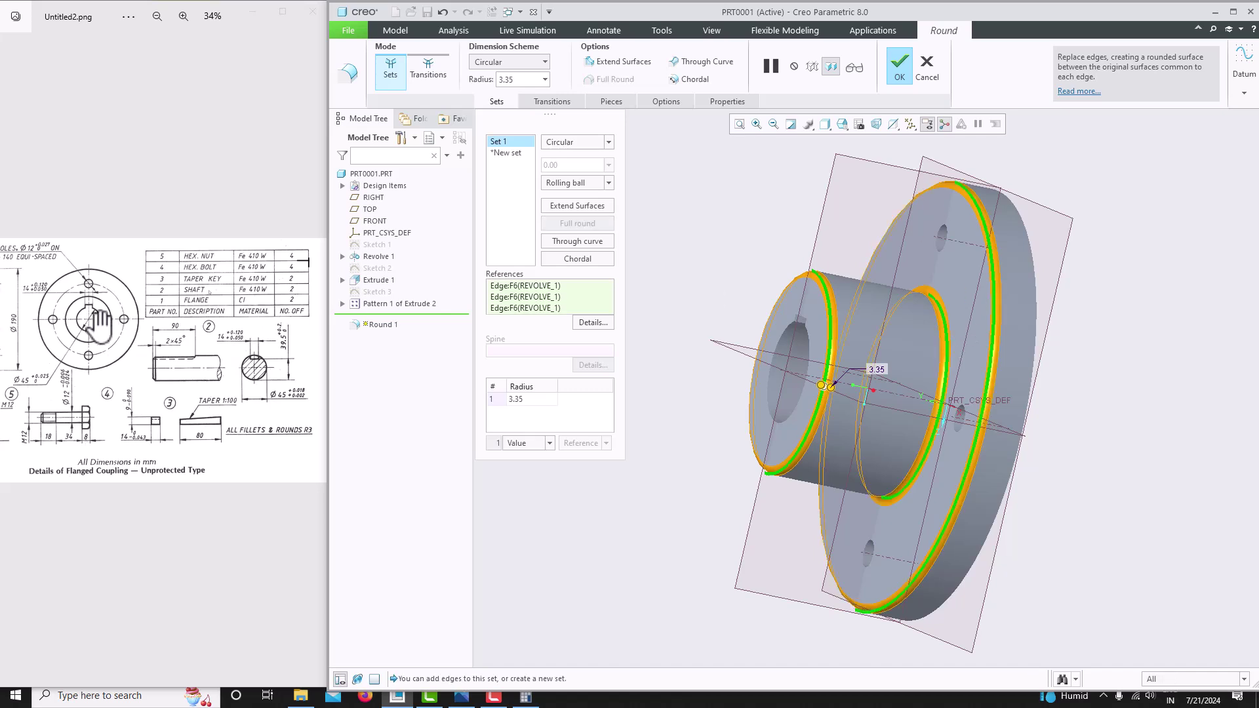
Set the radius of the three-edge round to 3 mm and complete the feature
{"action": "left_click", "coordinate": [117, 320]}
{"action": "scroll", "coordinate": [71, 226], "scroll_direction": "up", "scroll_amount": 3}
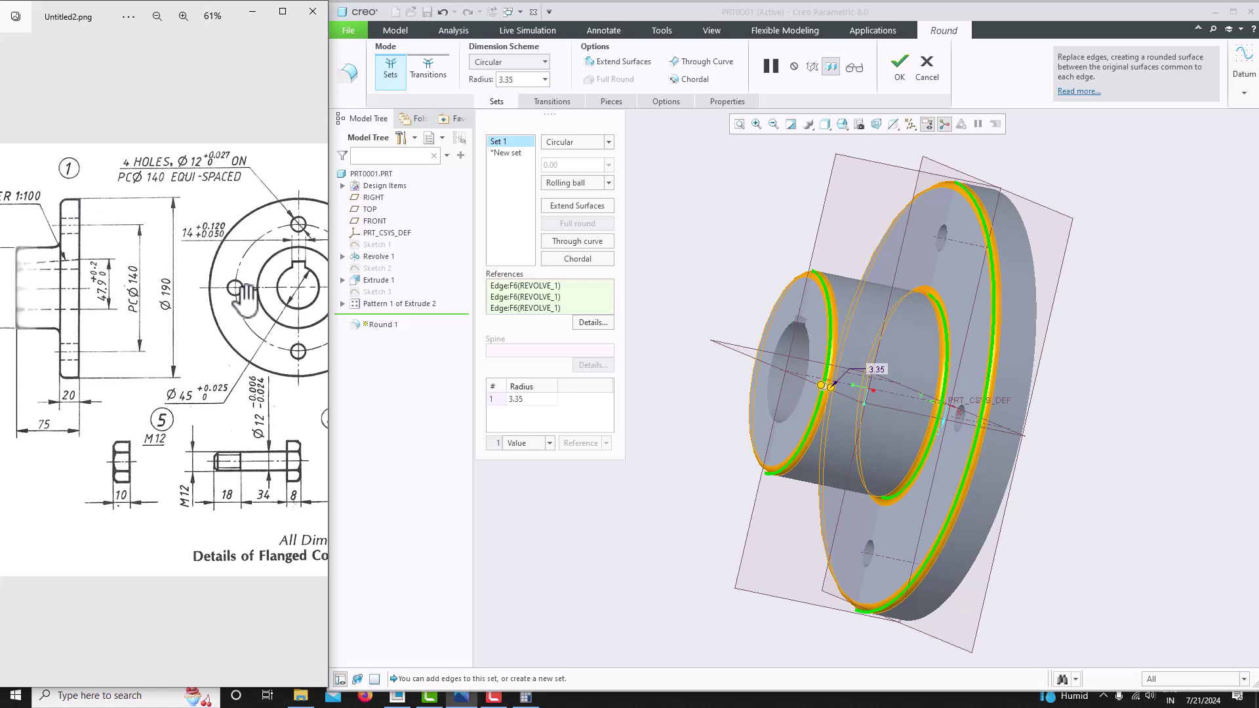
{"action": "double_click", "coordinate": [519, 80]}
{"action": "type", "text": "3"}
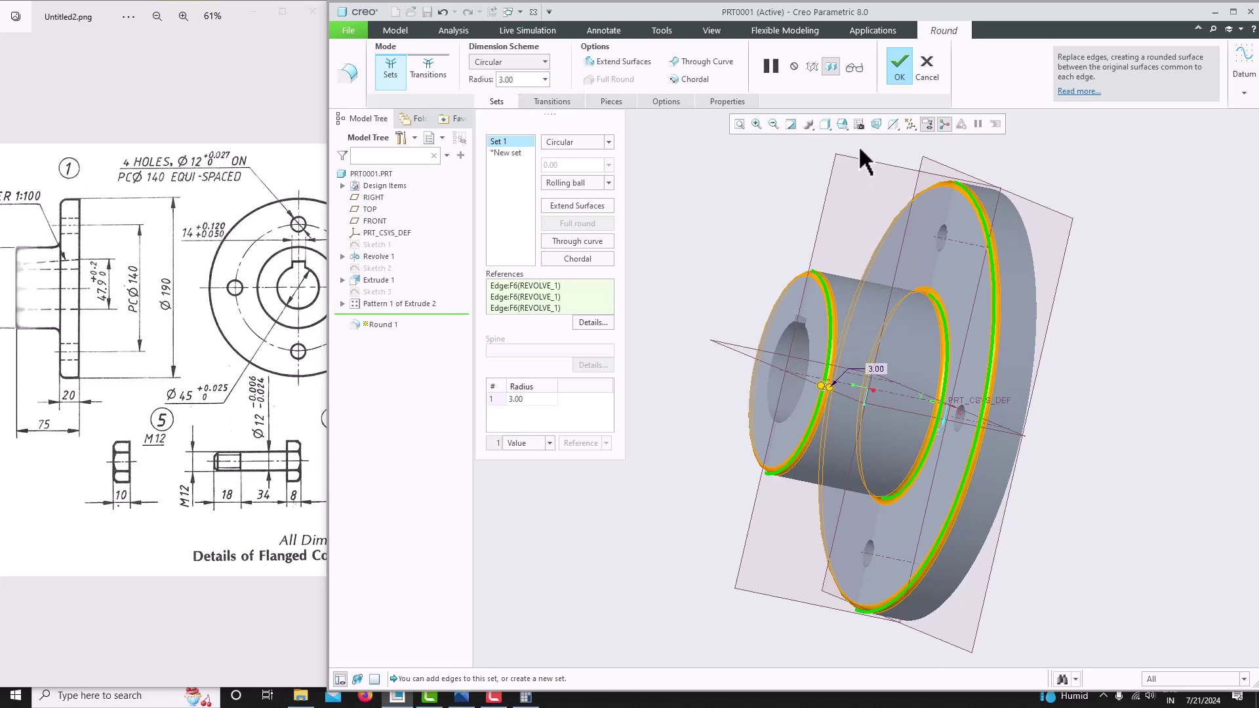
{"action": "left_click", "coordinate": [901, 65]}
{"action": "middle_click_drag", "start_coordinate": [872, 332], "coordinate": [670, 329]}
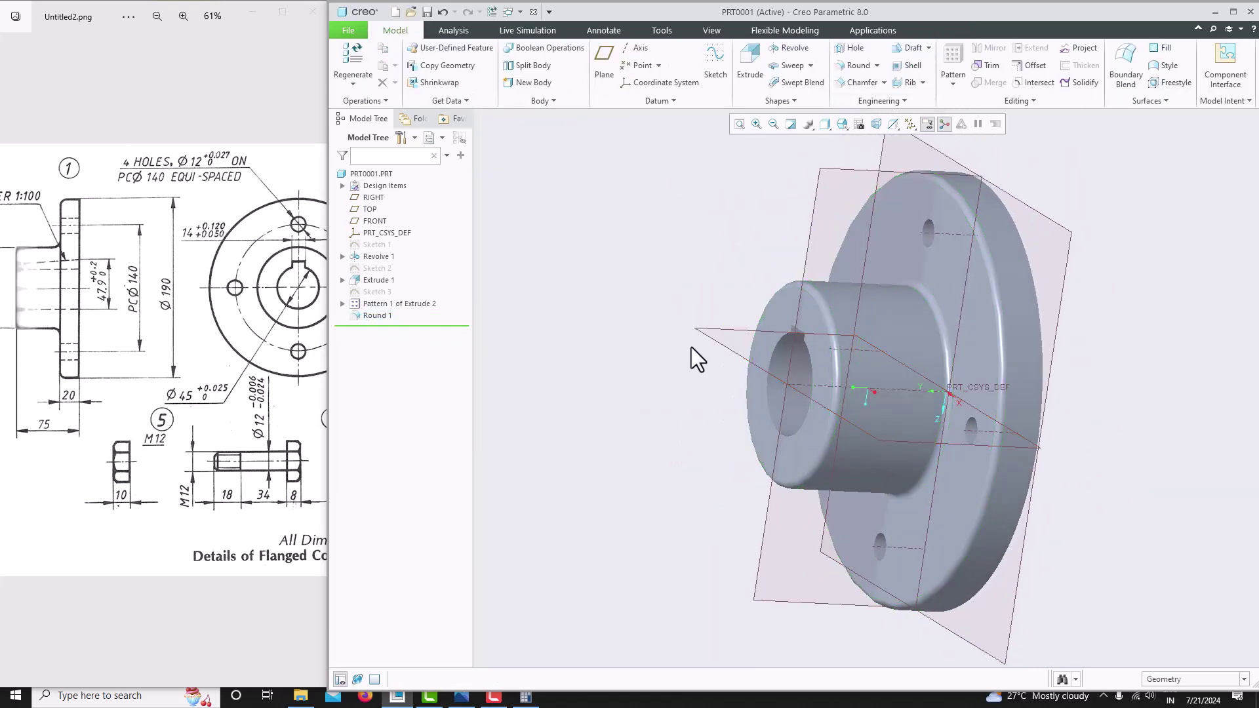
Restore the model to its standard orientation and set the display style to Shading With Edges
{"action": "scroll", "coordinate": [691, 348], "scroll_direction": "up", "scroll_amount": 3}
{"action": "scroll", "coordinate": [691, 349], "scroll_direction": "down", "scroll_amount": 5}
{"action": "mouse_move", "coordinate": [237, 321]}
{"action": "left_mouse_down"}
{"action": "mouse_move", "coordinate": [94, 271]}
{"action": "mouse_move", "coordinate": [84, 321]}
{"action": "mouse_move", "coordinate": [25, 309]}
{"action": "mouse_move", "coordinate": [143, 320]}
{"action": "left_mouse_up"}
{"action": "scroll", "coordinate": [722, 422], "scroll_direction": "down", "scroll_amount": 2}
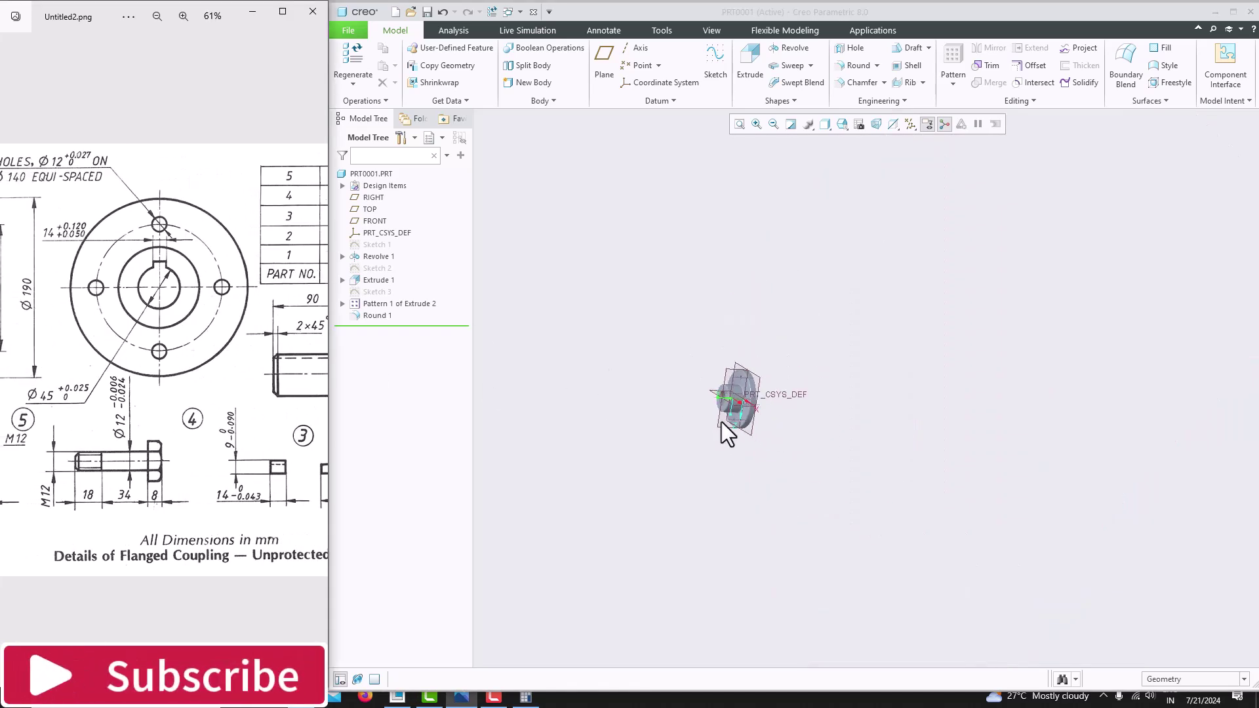
{"action": "scroll", "coordinate": [857, 286], "scroll_direction": "up", "scroll_amount": 2}
{"action": "left_click", "coordinate": [841, 125]}
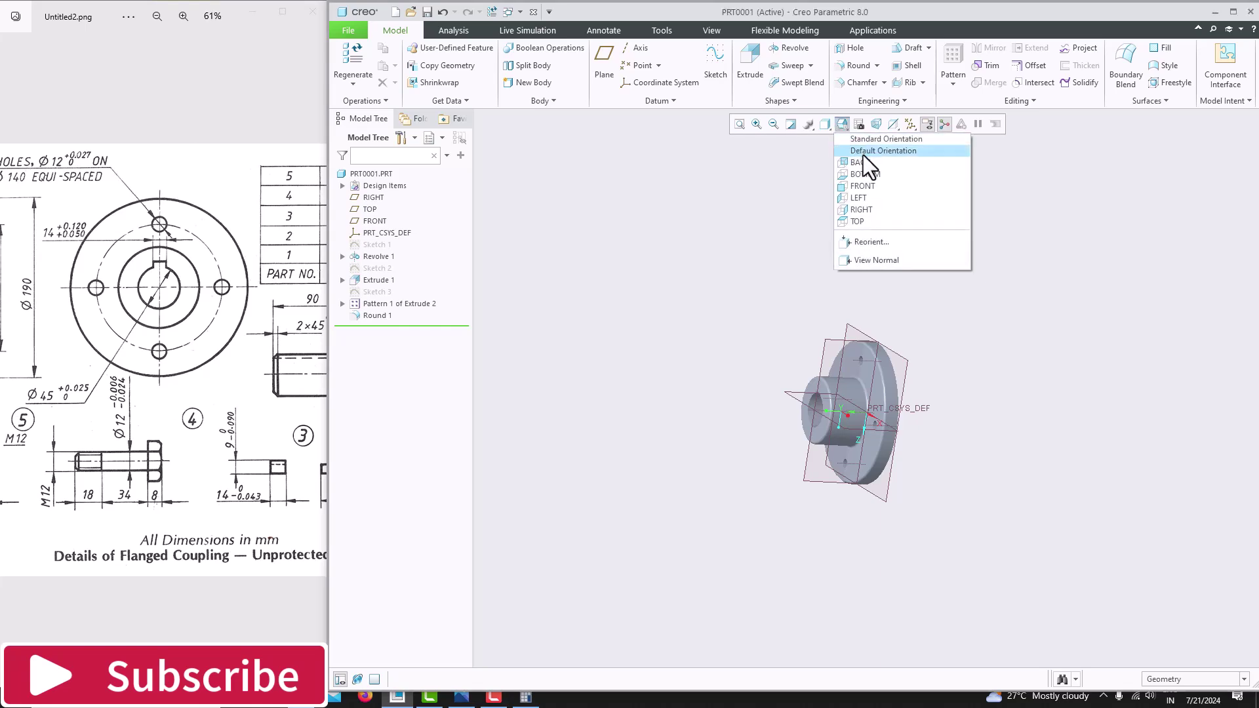
{"action": "left_click", "coordinate": [862, 142]}
{"action": "left_click", "coordinate": [842, 124]}
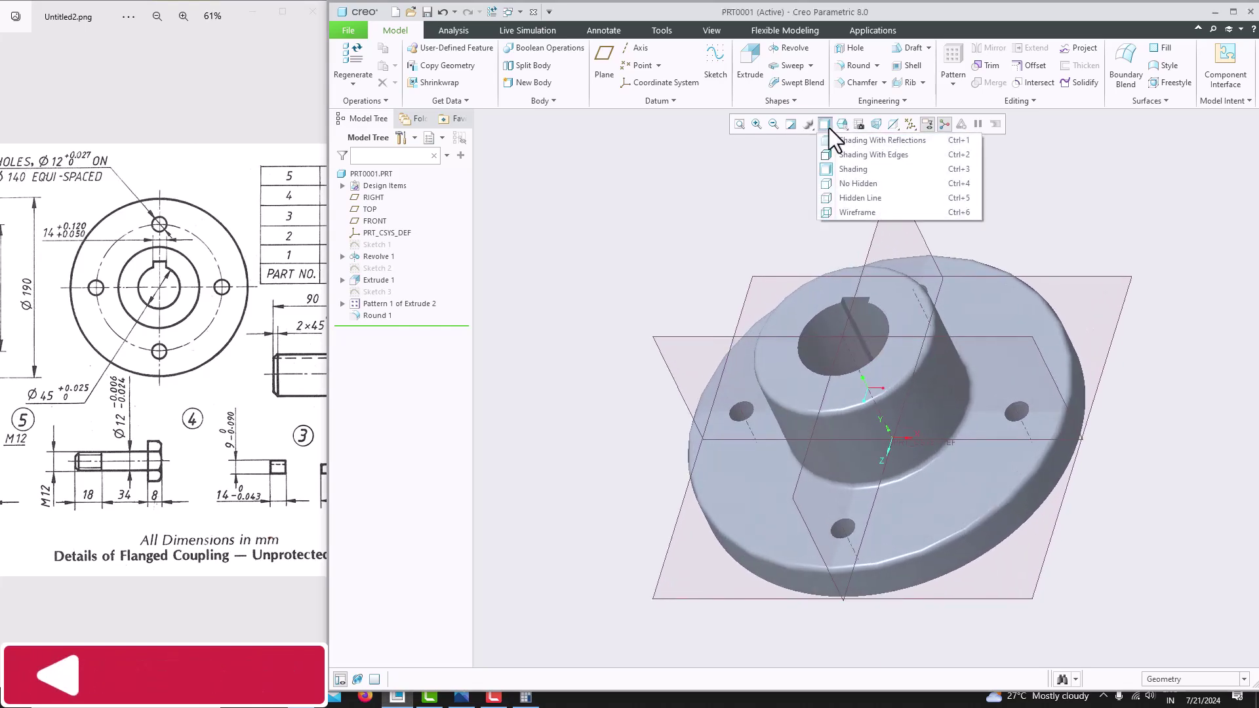
{"action": "left_click", "coordinate": [852, 154]}
{"action": "middle_click_drag", "start_coordinate": [998, 225], "coordinate": [892, 139]}
Hide all datum planes, axes and coordinate systems from the model view
{"action": "left_click", "coordinate": [915, 125]}
{"action": "left_click", "coordinate": [913, 139]}
{"action": "middle_click_drag", "start_coordinate": [781, 181], "coordinate": [825, 228]}
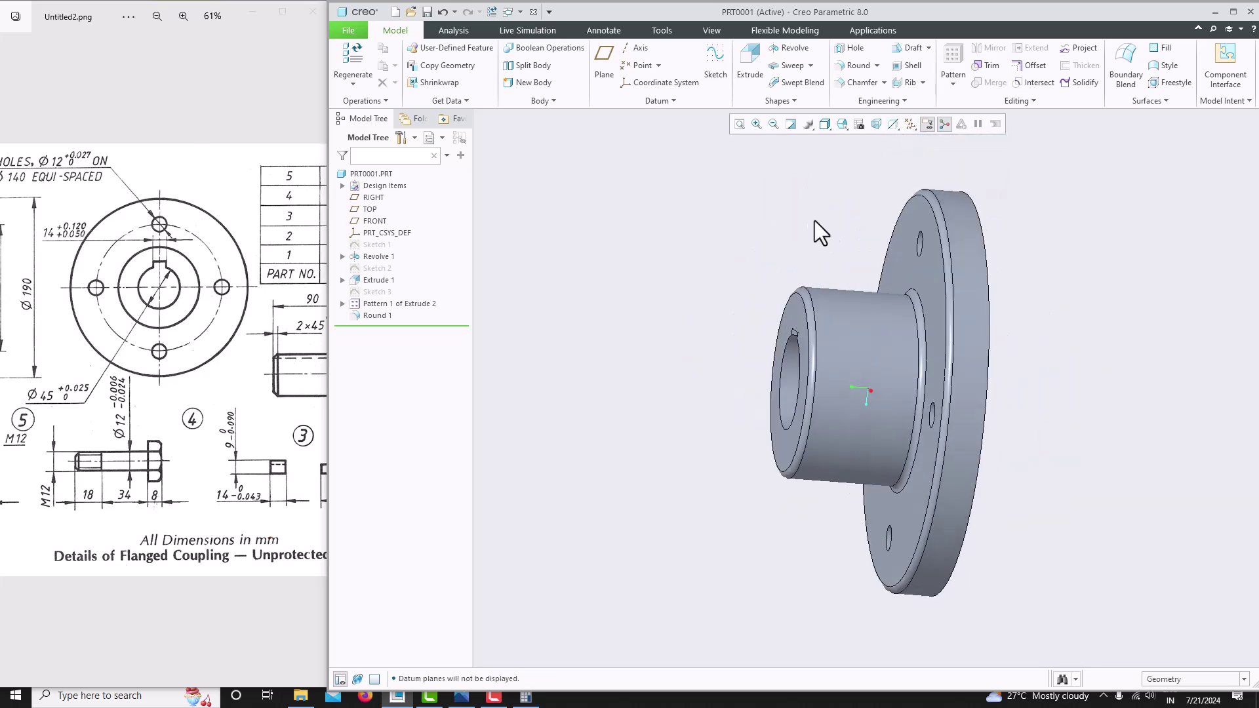
Begin saving a copy of the part in the Flange_Coupling-A5 folder, entering a new file name that starts with 1_fl
{"action": "left_click", "coordinate": [349, 31]}
{"action": "mouse_move", "coordinate": [368, 121]}
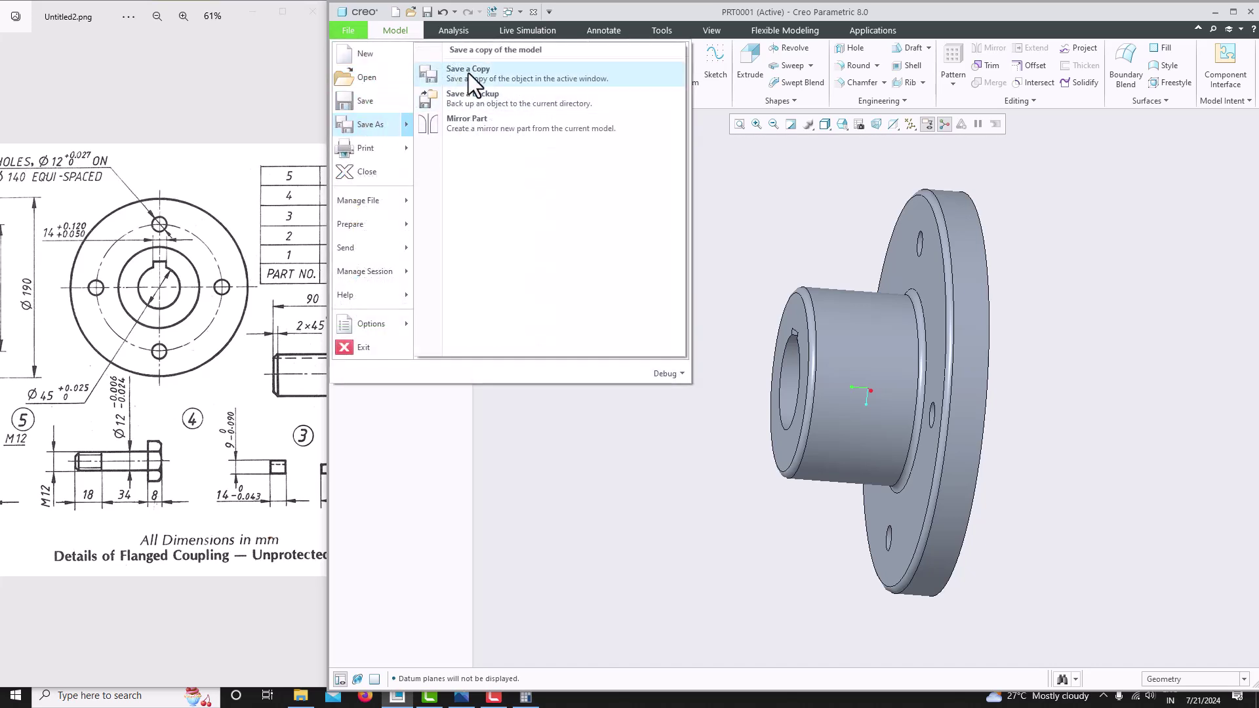
{"action": "left_click", "coordinate": [469, 70]}
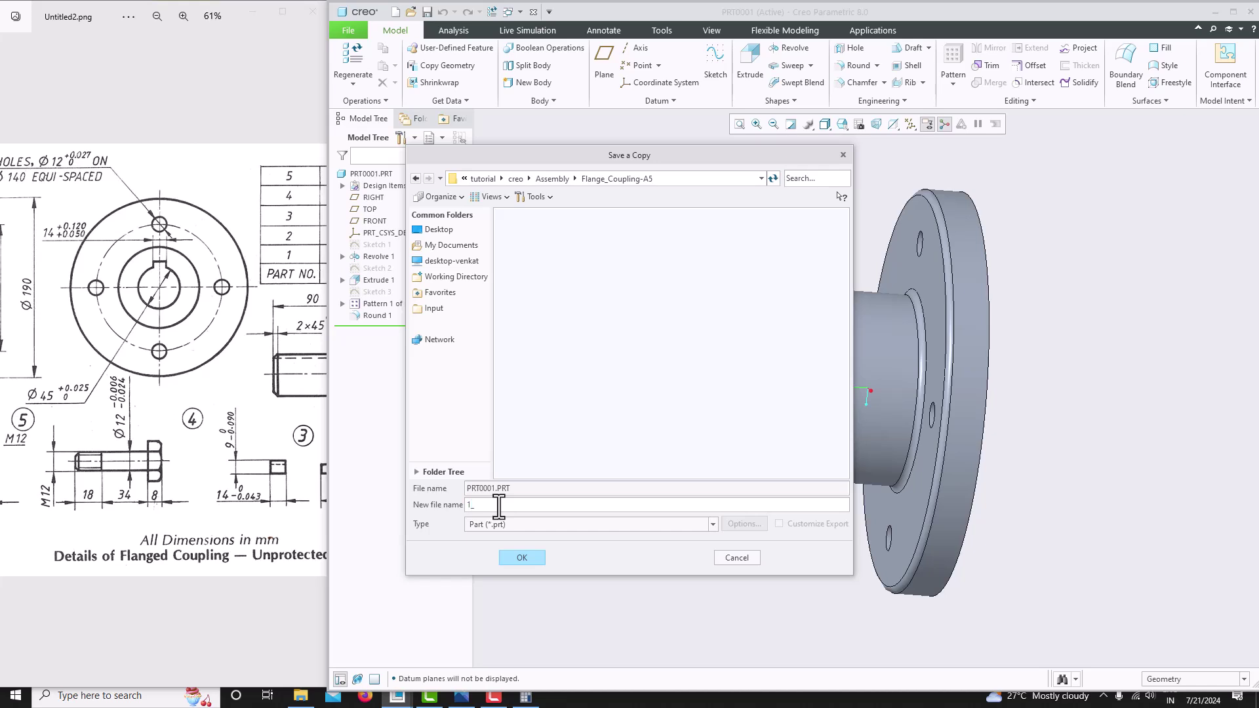
{"action": "left_click_drag", "start_coordinate": [122, 404], "coordinate": [309, 404]}
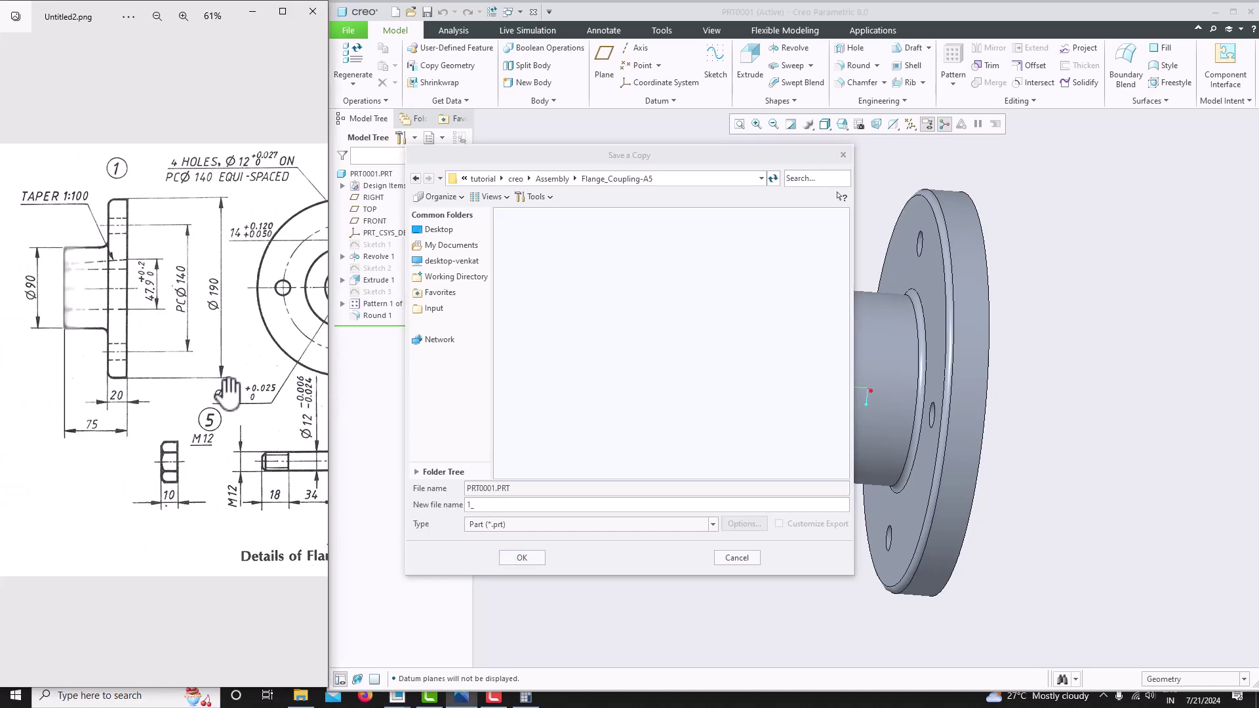
{"action": "scroll", "coordinate": [164, 377], "scroll_direction": "down", "scroll_amount": 4}
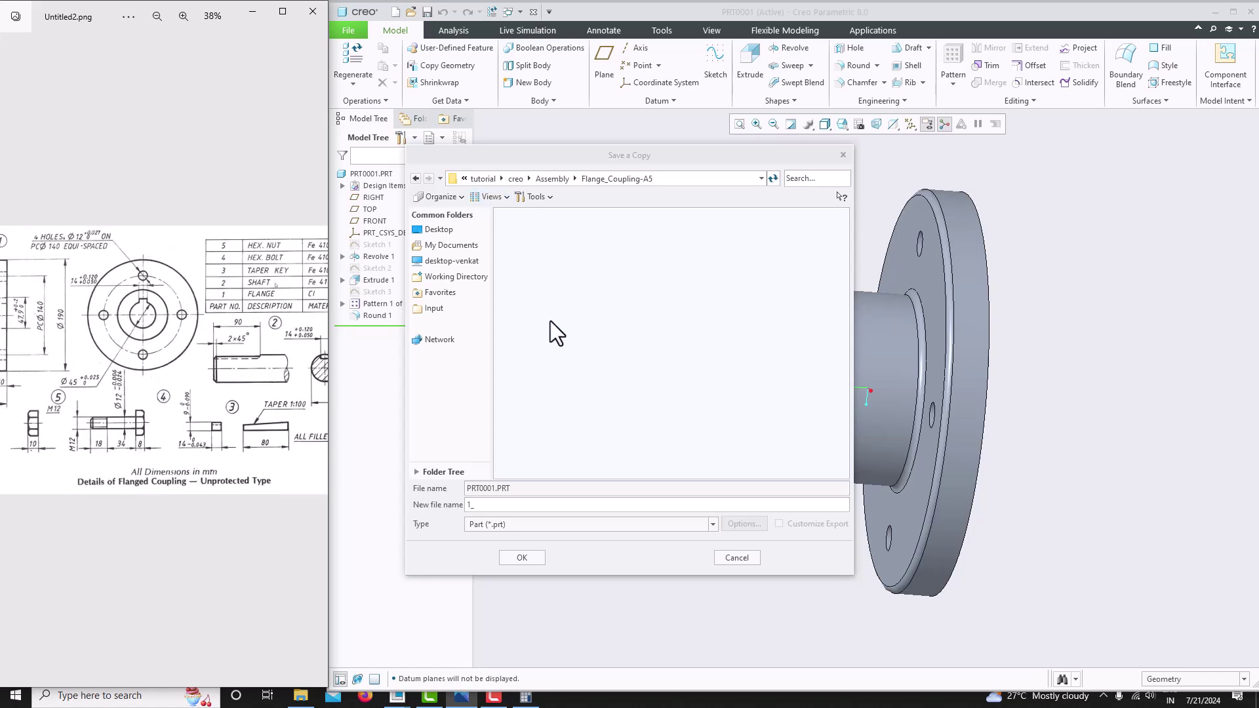
{"action": "left_click", "coordinate": [508, 508]}
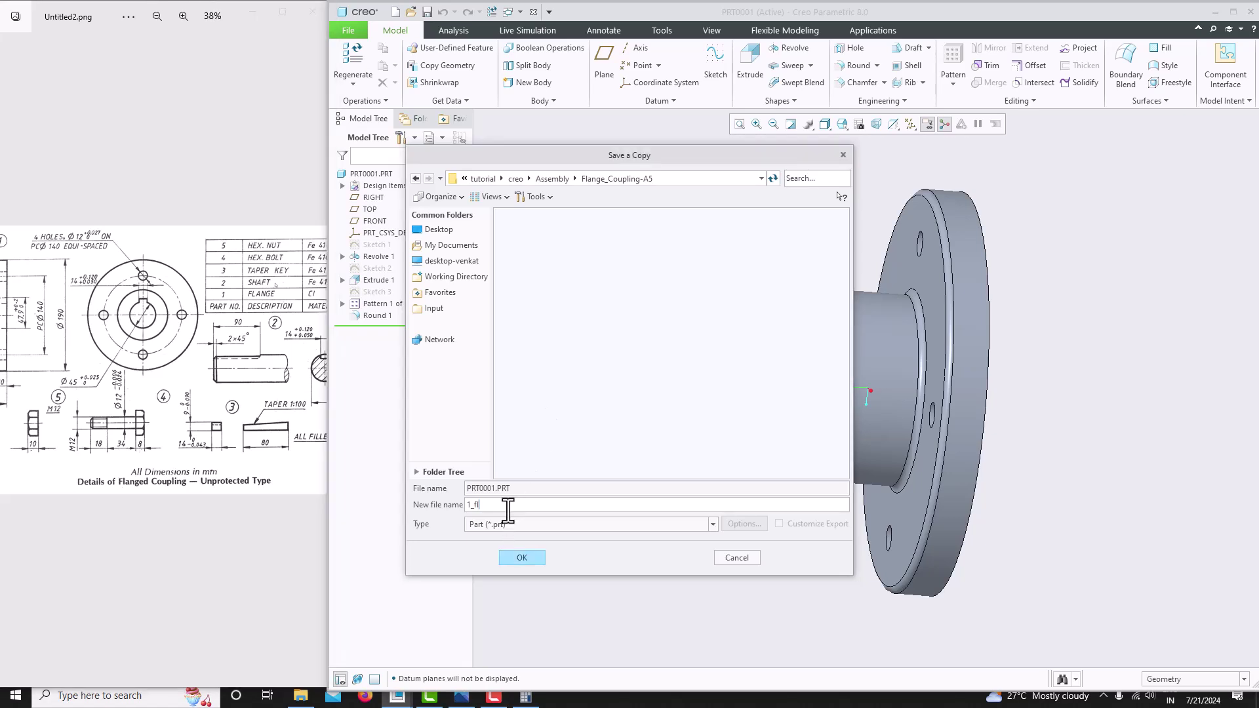